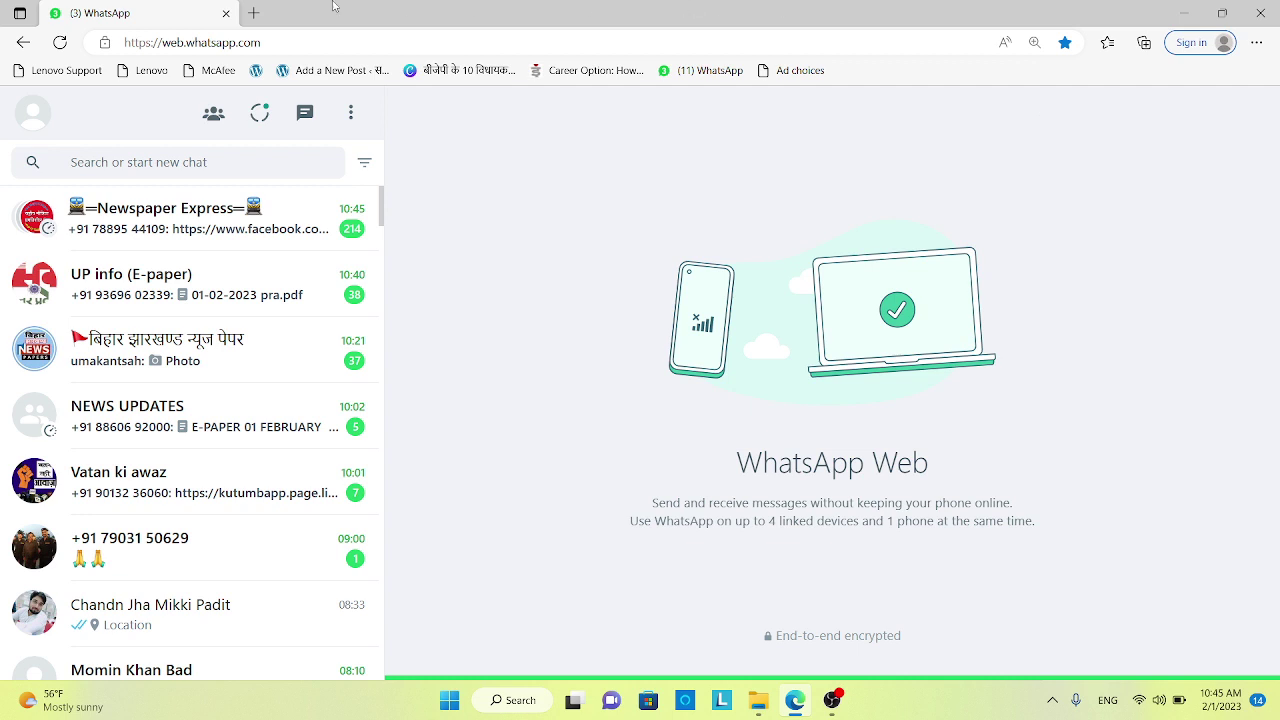
Open the samajjagran.in WordPress dashboard in a new browser tab.
{"action": "left_click", "coordinate": [253, 14]}
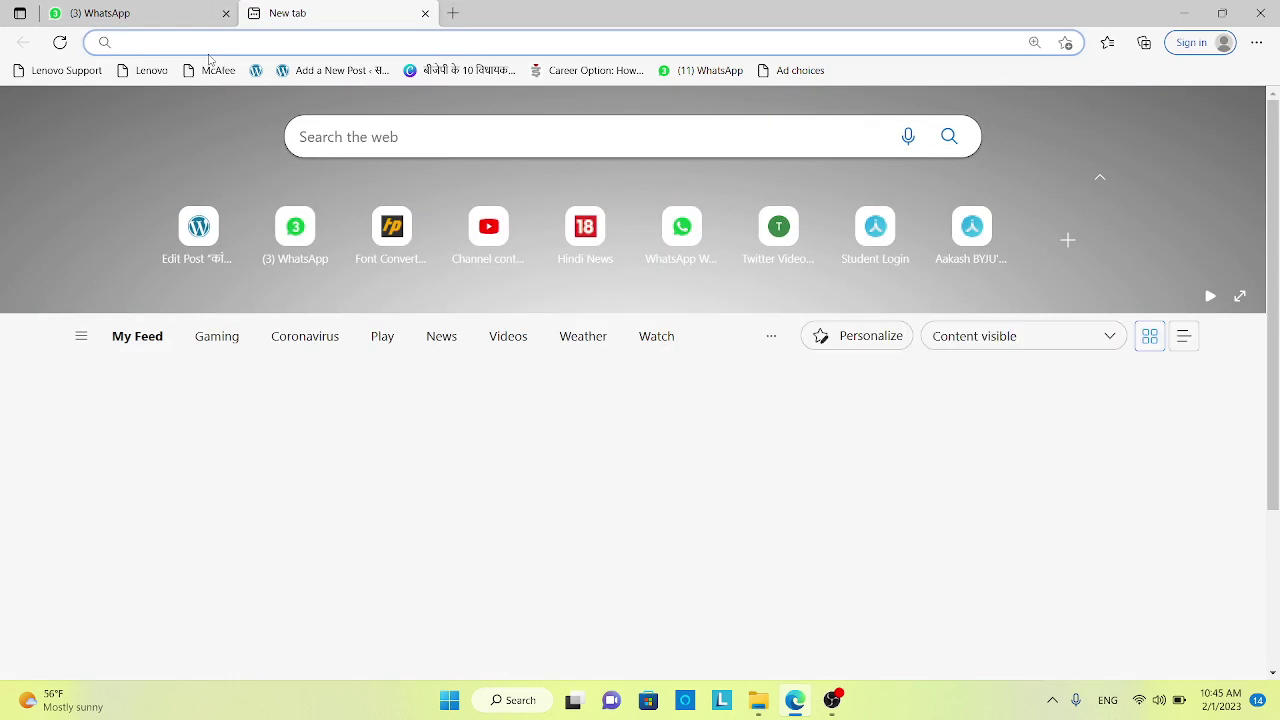
{"action": "type", "text": "sam"}
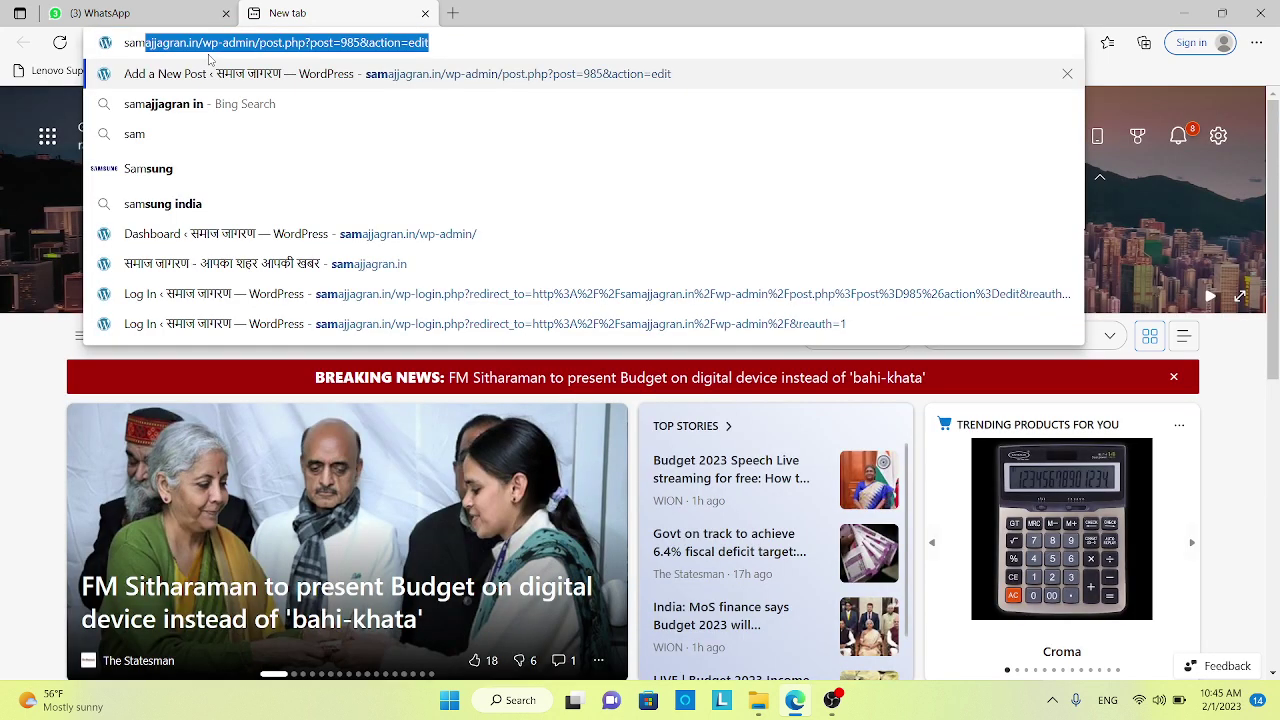
{"action": "left_click", "coordinate": [366, 238]}
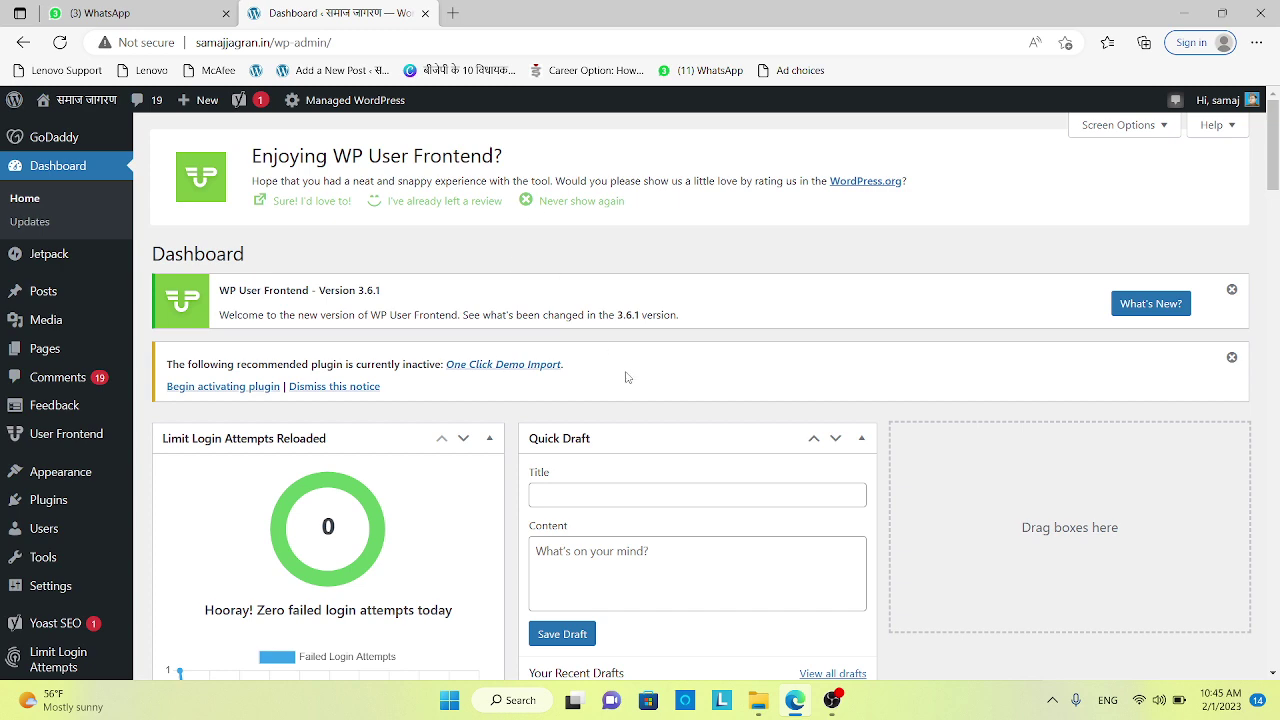
Start a new post on the site.
{"action": "scroll", "coordinate": [625, 371], "scroll_direction": "down", "scroll_amount": 1}
{"action": "scroll", "coordinate": [625, 371], "scroll_direction": "up", "scroll_amount": 1}
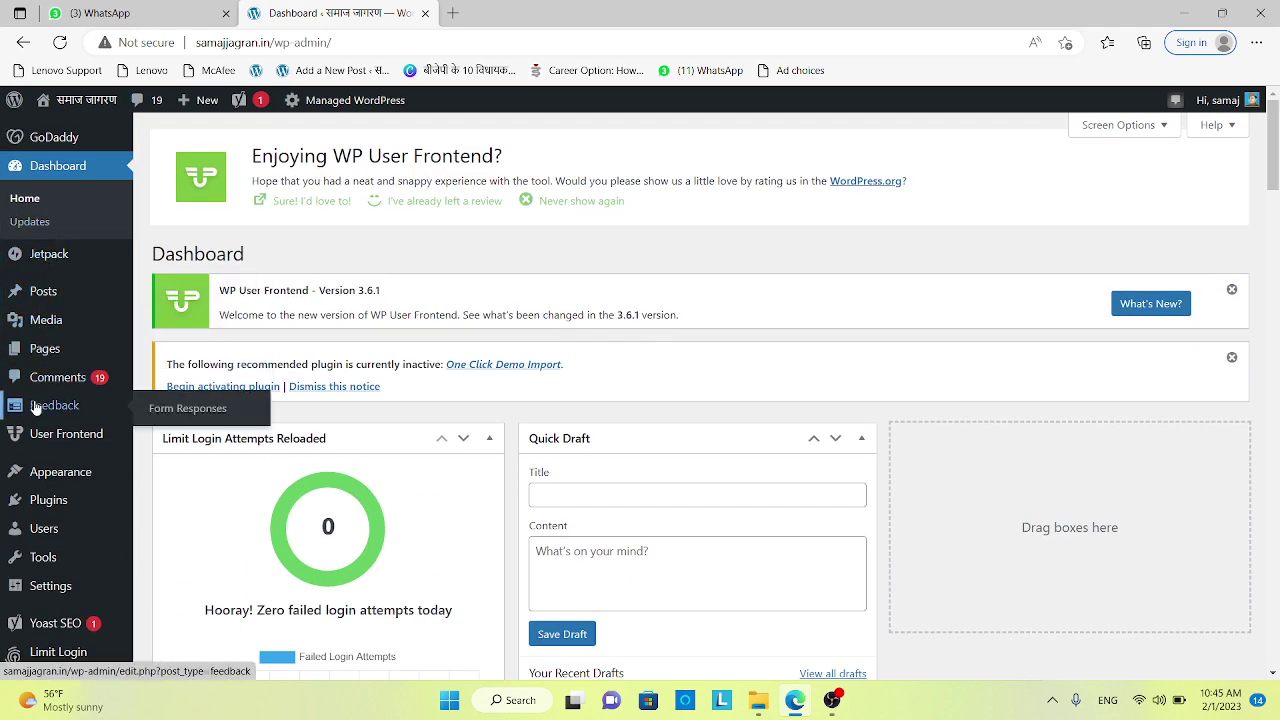
{"action": "mouse_move", "coordinate": [20, 295]}
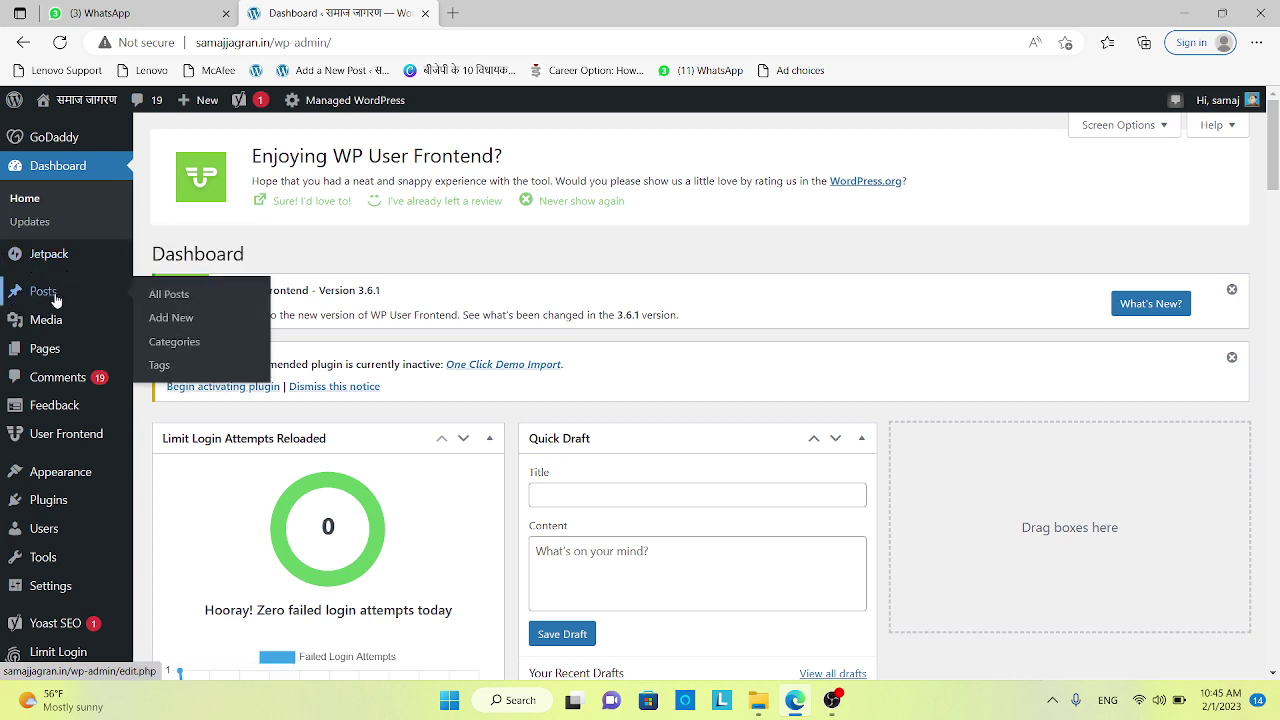
{"action": "left_click", "coordinate": [186, 322]}
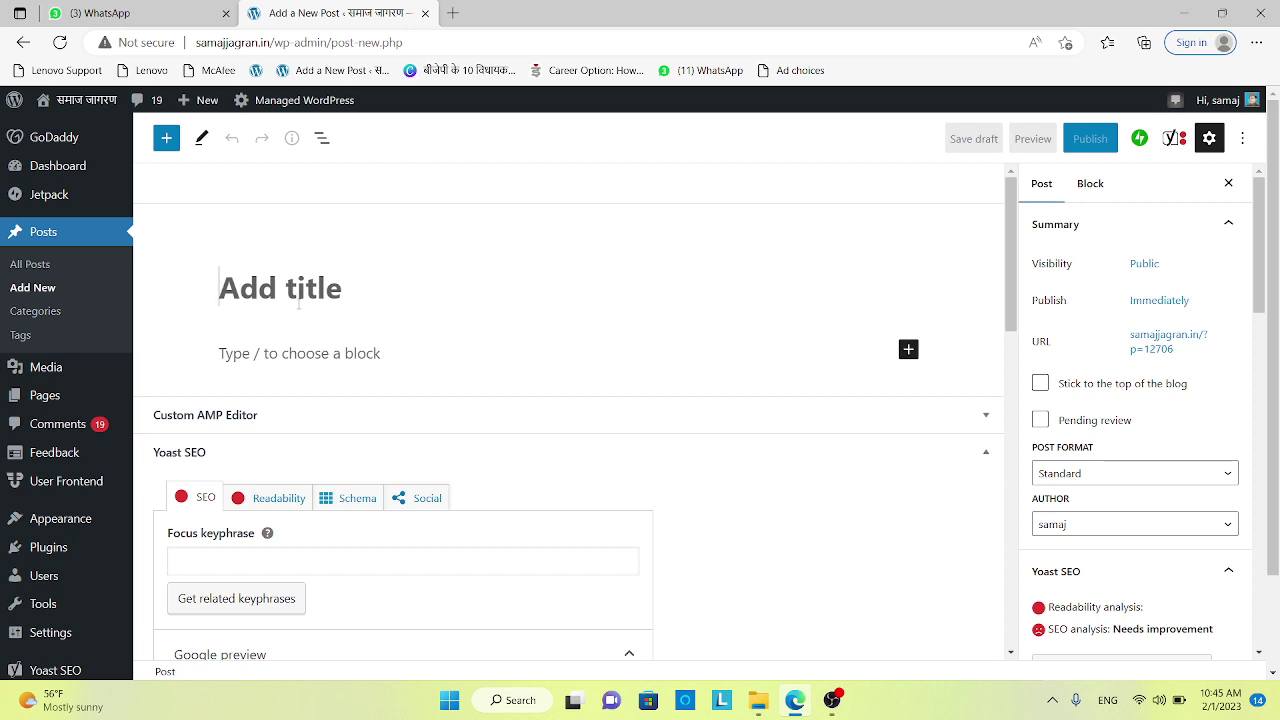
{"action": "type", "text": "ma"}
{"action": "key", "text": "BackSpace"}
{"action": "key", "text": "BackSpace"}
{"action": "key", "text": "alt+shift"}
{"action": "type", "text": "ो"}
{"action": "key", "text": "BackSpace"}
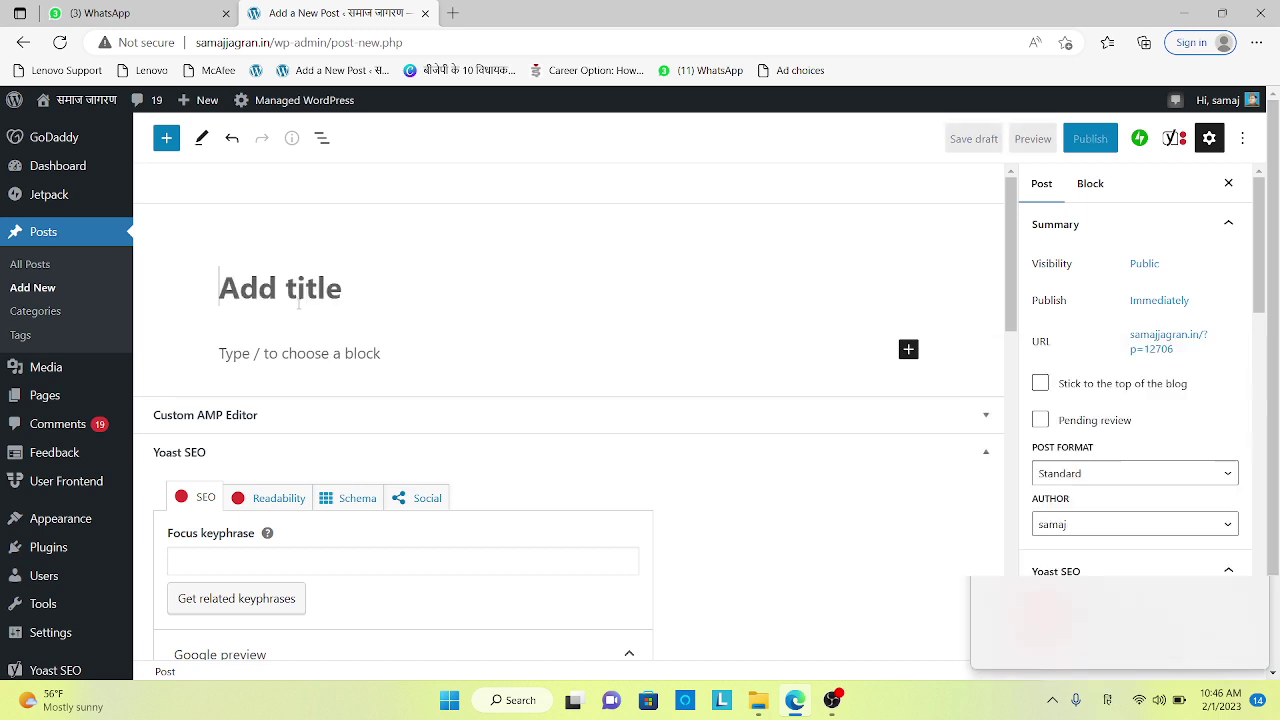
{"action": "key", "text": "alt+shift"}
{"action": "type", "text": "mc"}
{"action": "key", "text": "BackSpace"}
{"action": "key", "text": "BackSpace"}
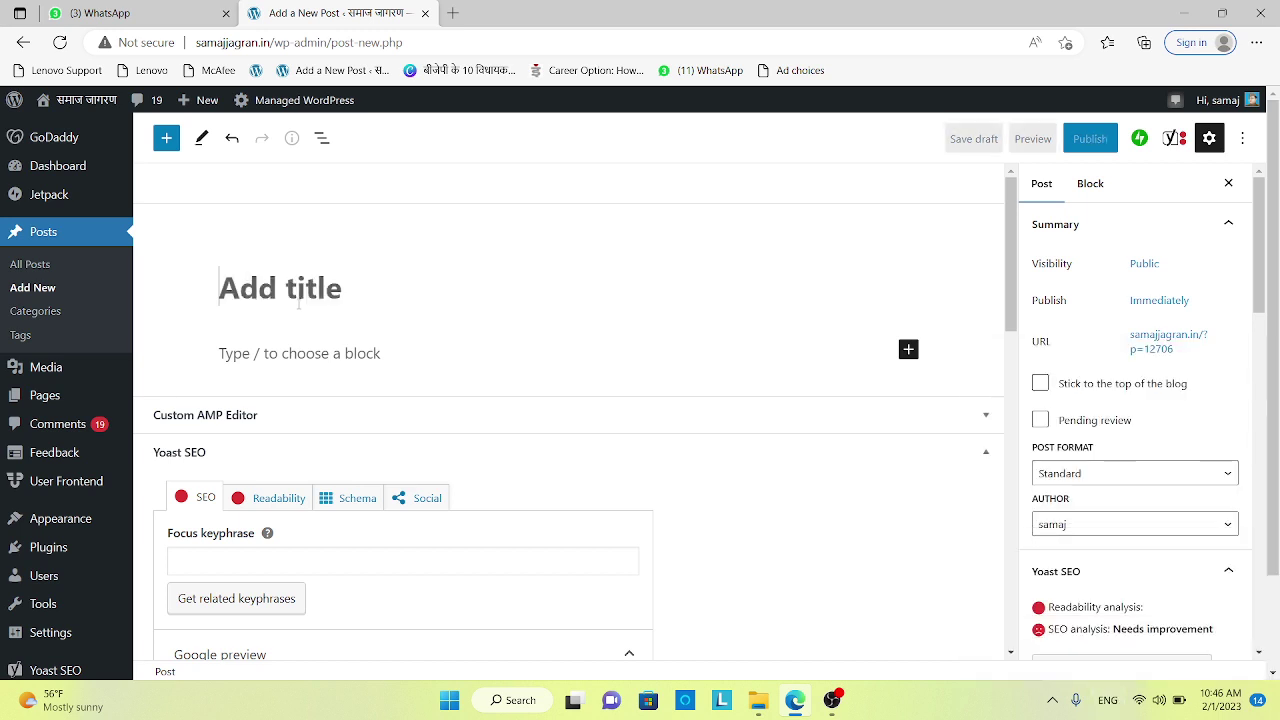
Switch to Hindi text input and title the post "समाज जागरण हिंदी दैनिक समाचार पत्र".
{"action": "key", "text": "super+space"}
{"action": "type", "text": "समाज जागर"}
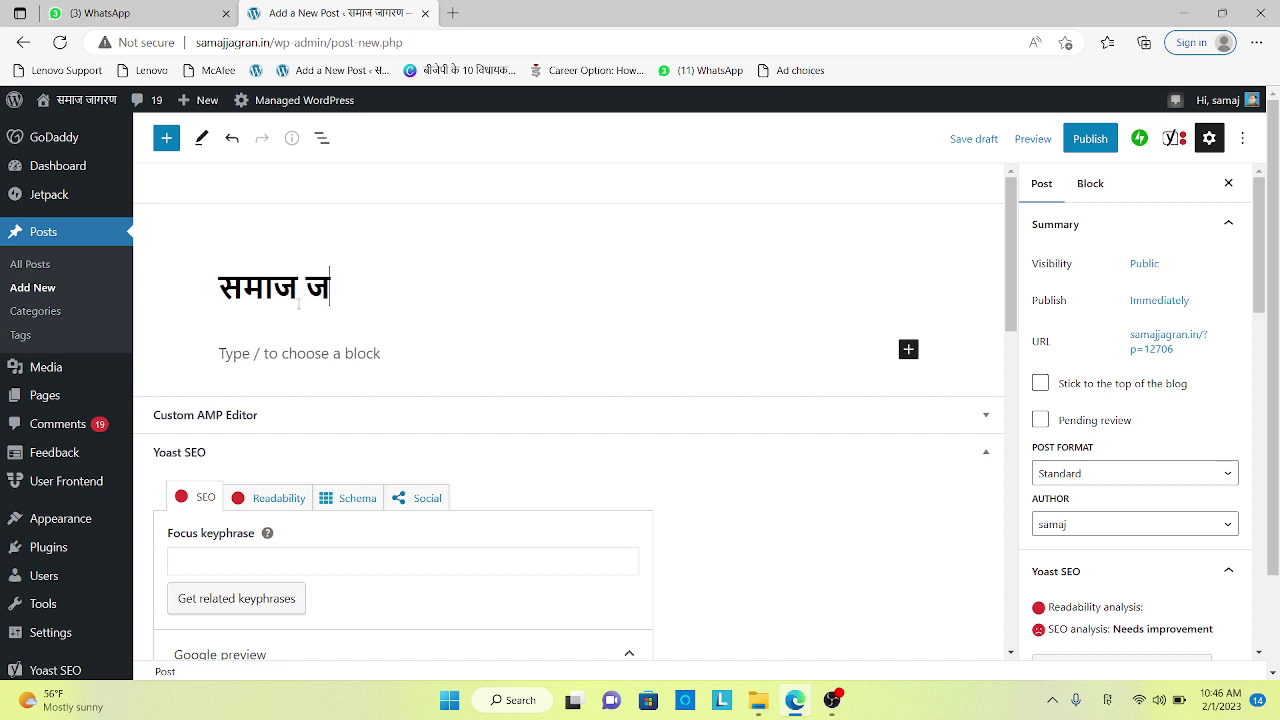
{"action": "type", "text": "ण "}
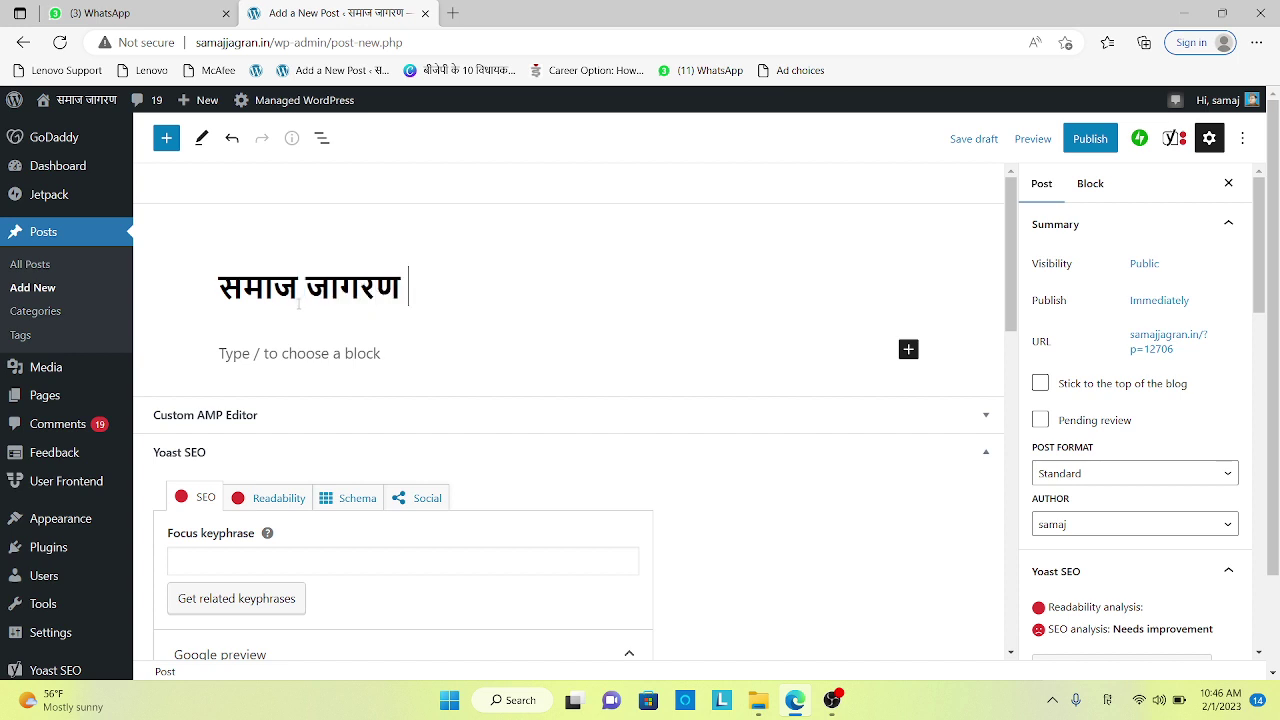
{"action": "type", "text": "हिंदी द"}
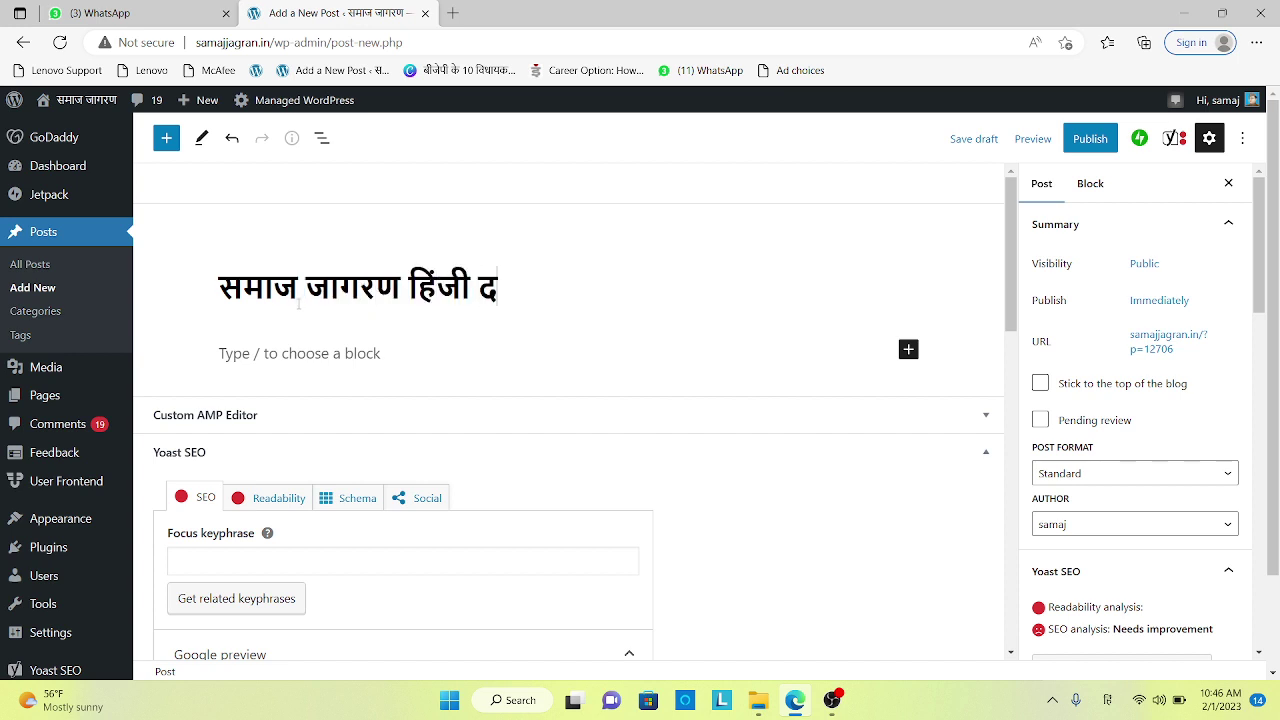
{"action": "key", "text": "BackSpace"}
{"action": "key", "text": "BackSpace"}
{"action": "key", "text": "BackSpace"}
{"action": "key", "text": "BackSpace"}
{"action": "type", "text": "दी "}
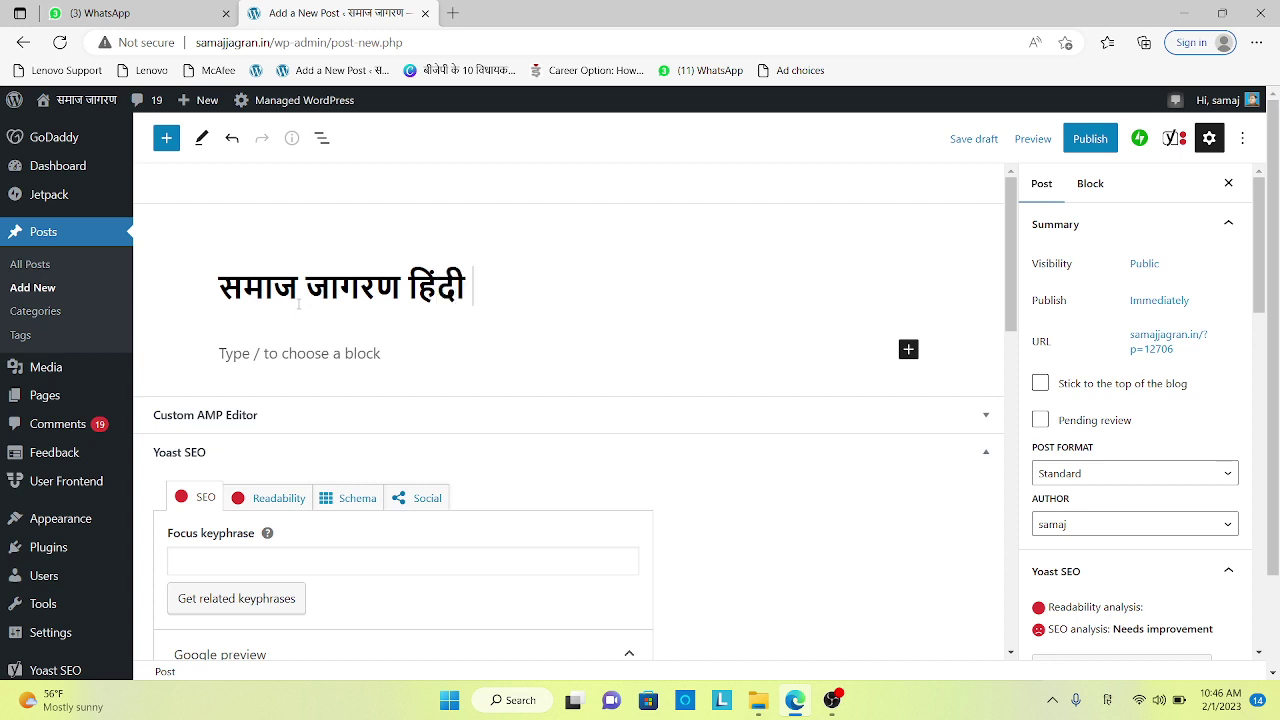
{"action": "type", "text": "दैनिक समाचा"}
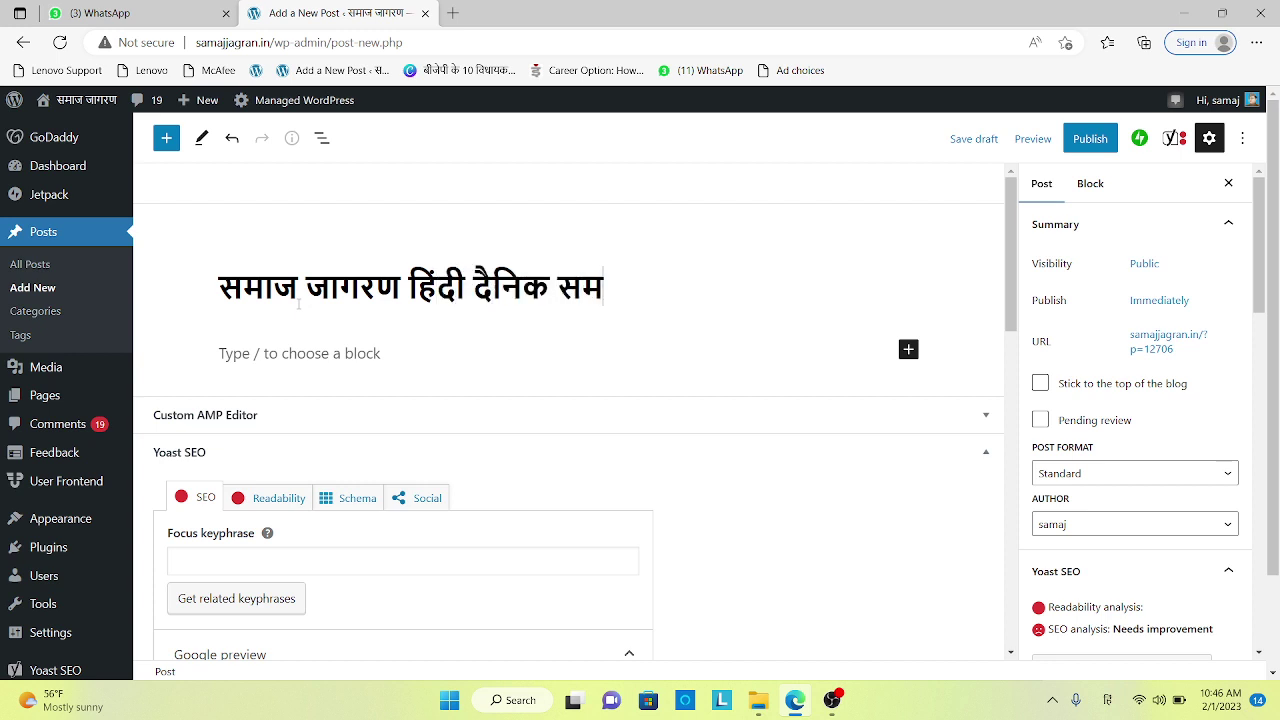
{"action": "type", "text": "र प"}
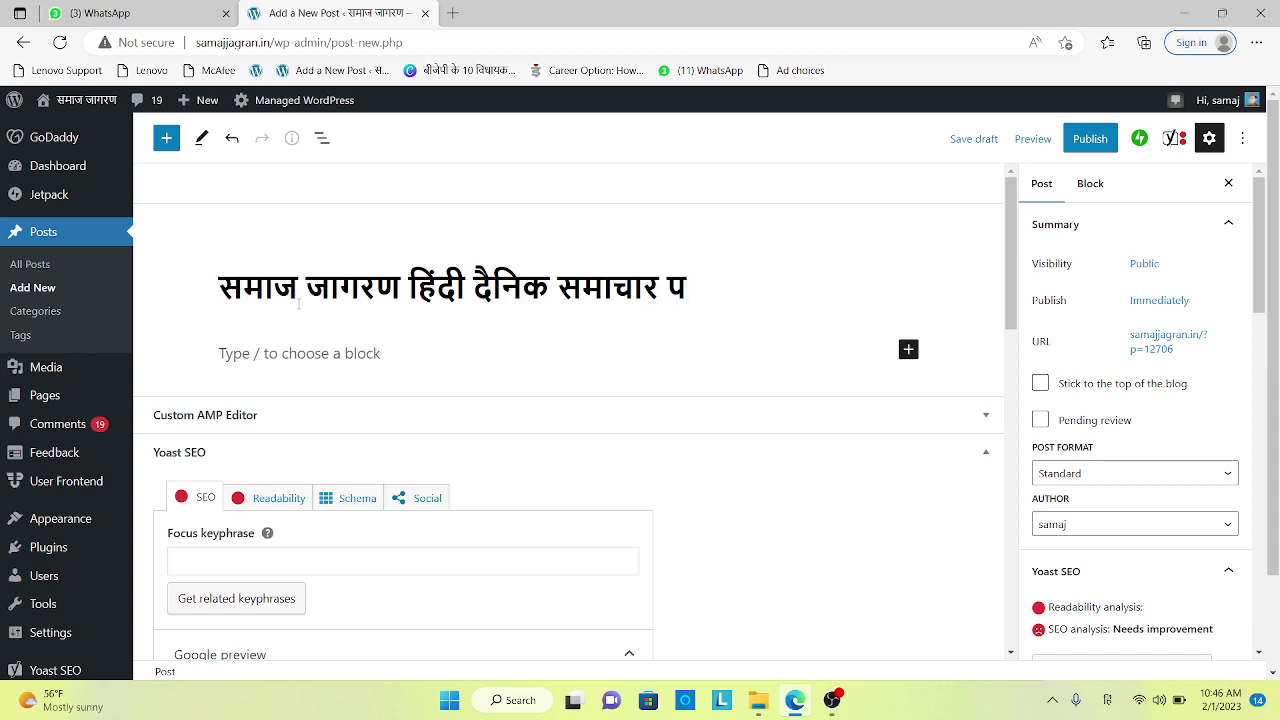
{"action": "type", "text": "त्र"}
Select the post's empty body paragraph, switch to WhatsApp Web and open the "दैनिक समाज जागरण अमेठी" group chat.
{"action": "left_click", "coordinate": [240, 354]}
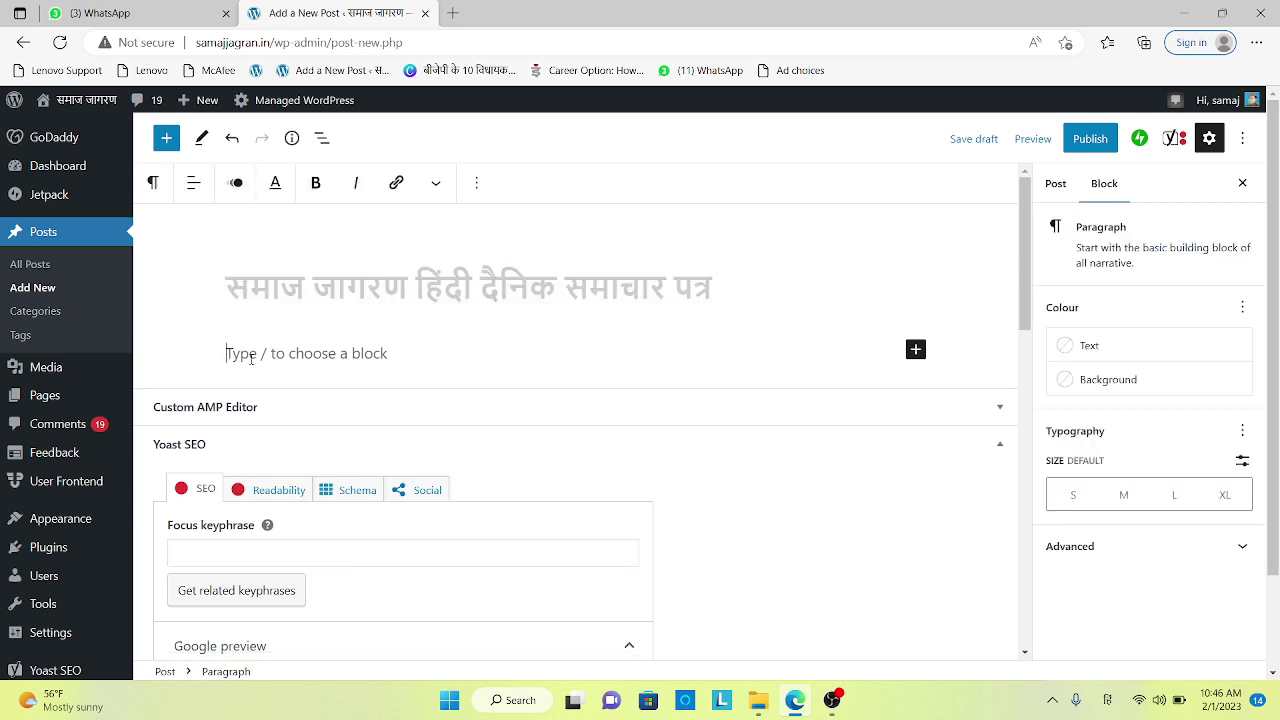
{"action": "left_click", "coordinate": [105, 16]}
{"action": "scroll", "coordinate": [185, 450], "scroll_direction": "down", "scroll_amount": 1}
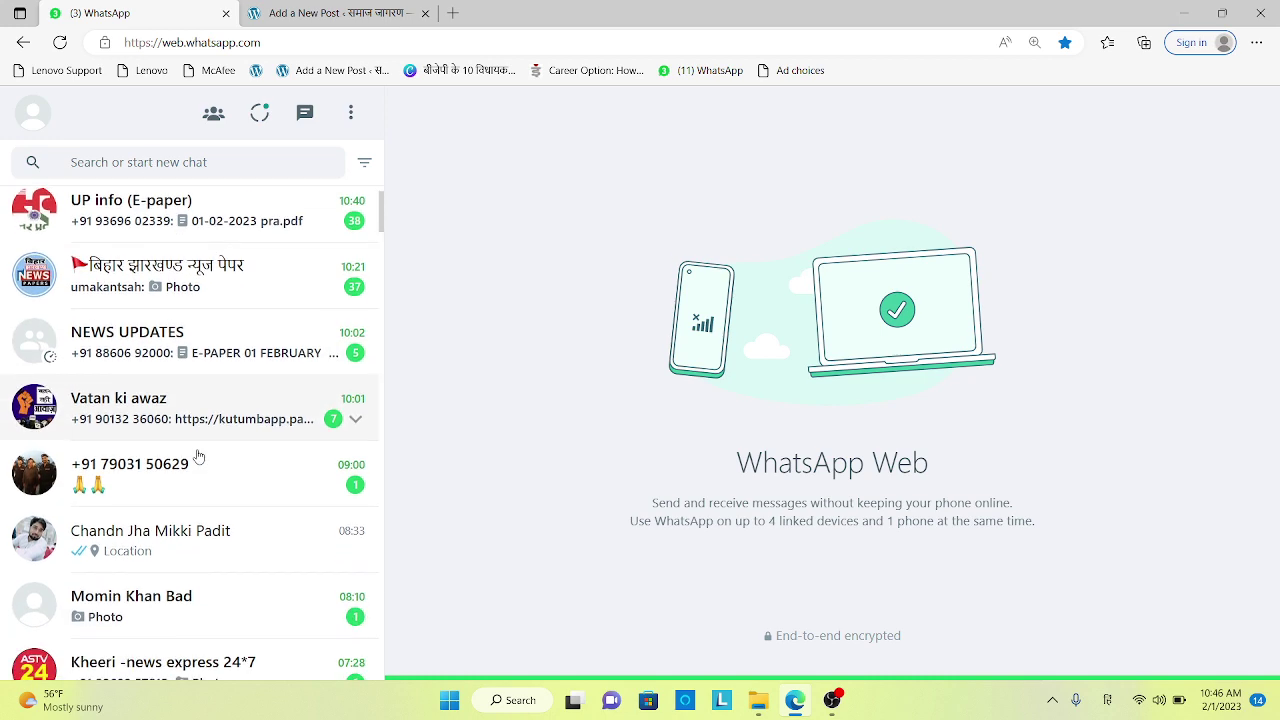
{"action": "scroll", "coordinate": [210, 405], "scroll_direction": "up", "scroll_amount": 1}
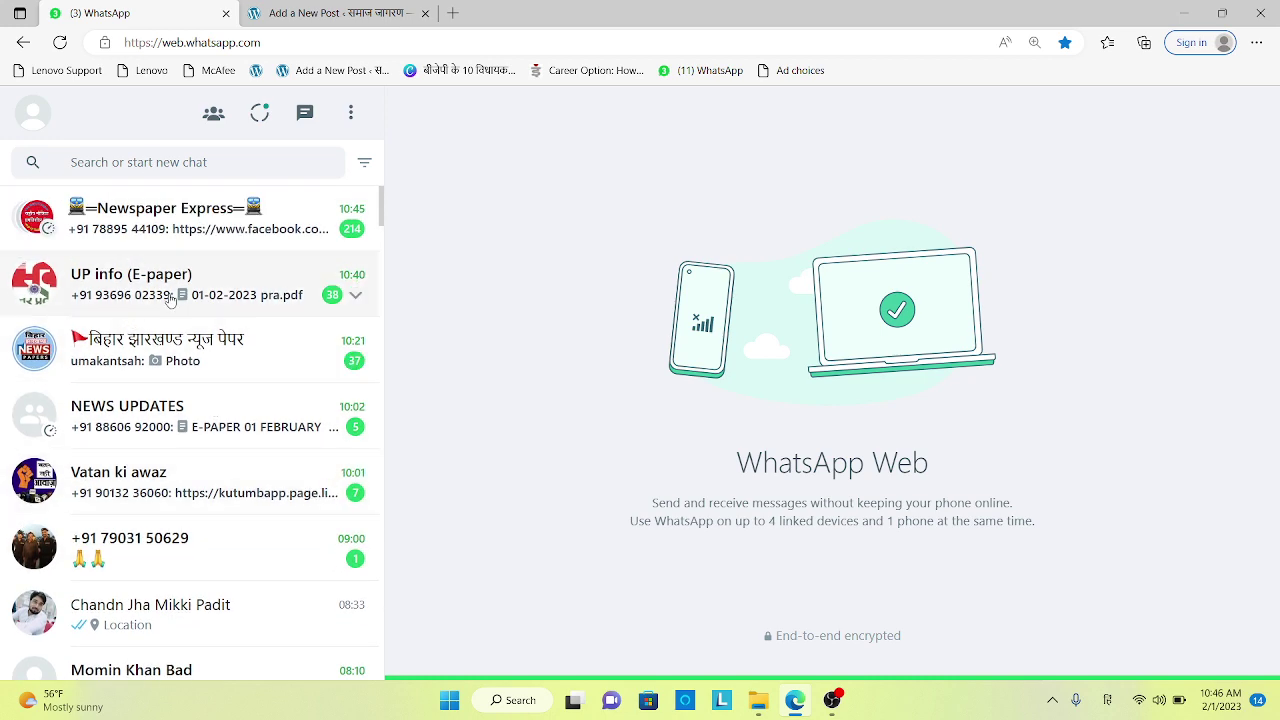
{"action": "scroll", "coordinate": [284, 490], "scroll_direction": "down", "scroll_amount": 5}
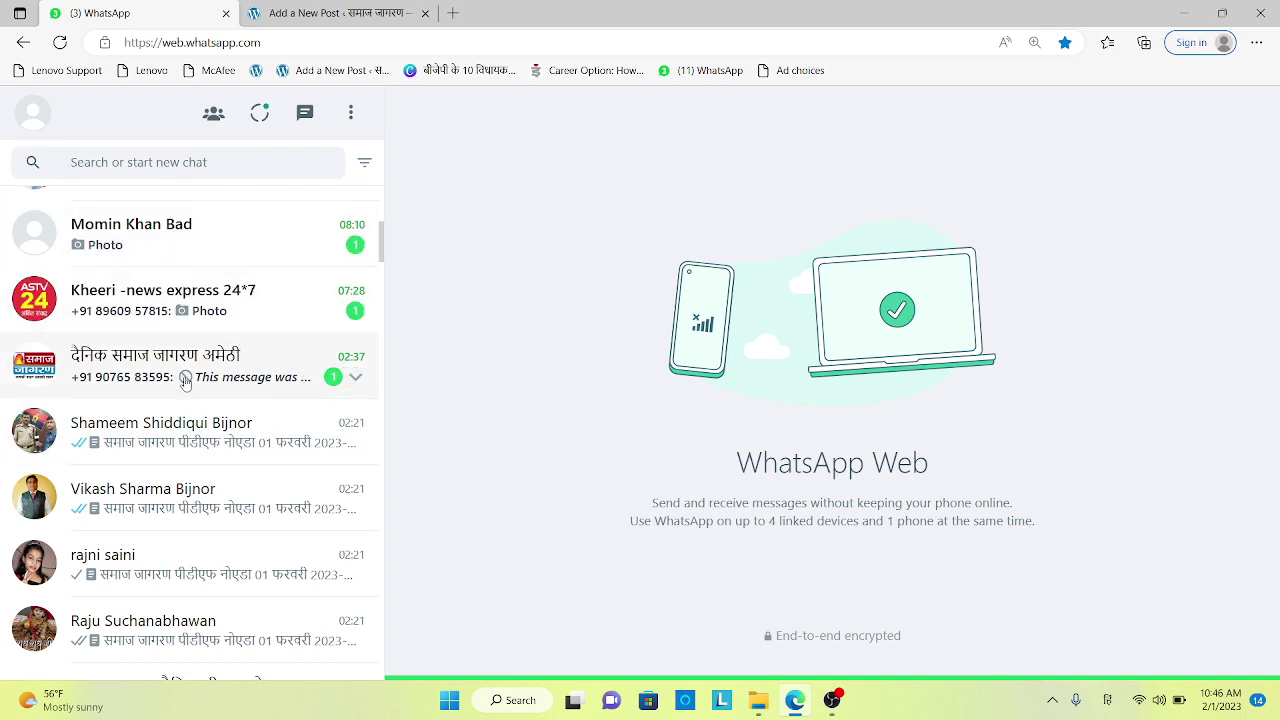
{"action": "left_click", "coordinate": [249, 370]}
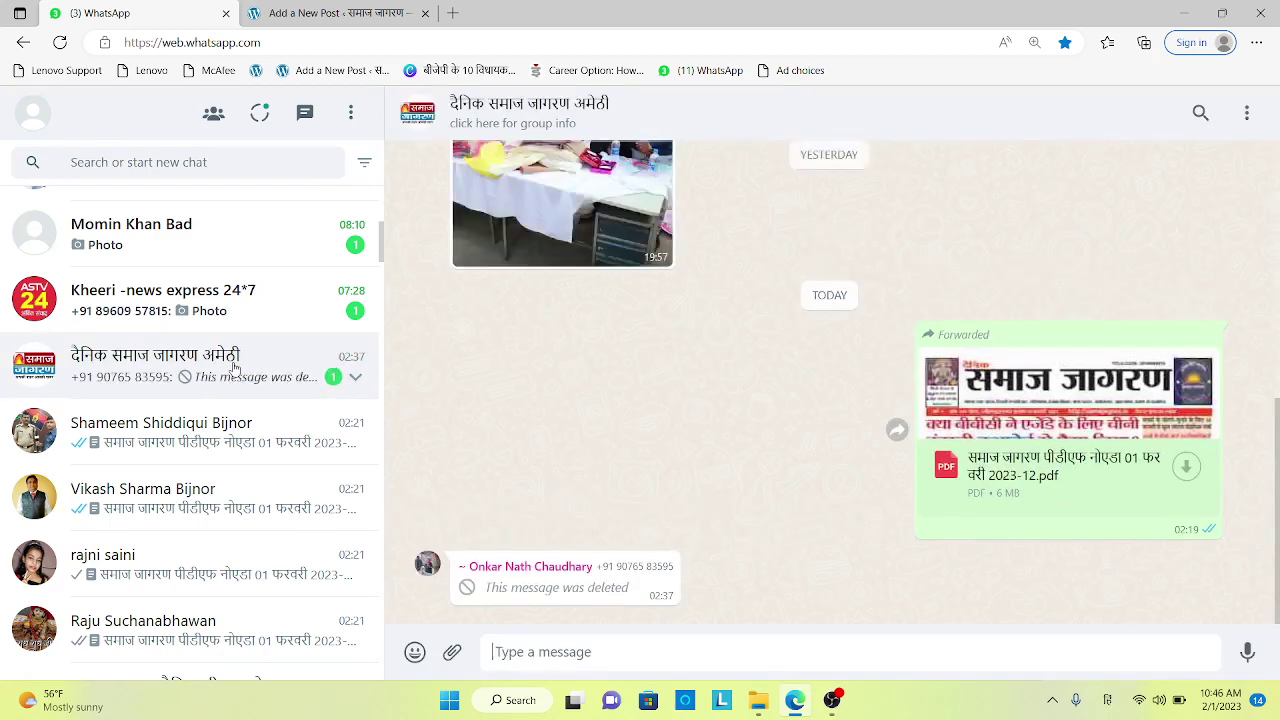
Copy the full text of the farewell-ceremony news message and paste it into the body of the WordPress post.
{"action": "scroll", "coordinate": [668, 372], "scroll_direction": "up", "scroll_amount": 3}
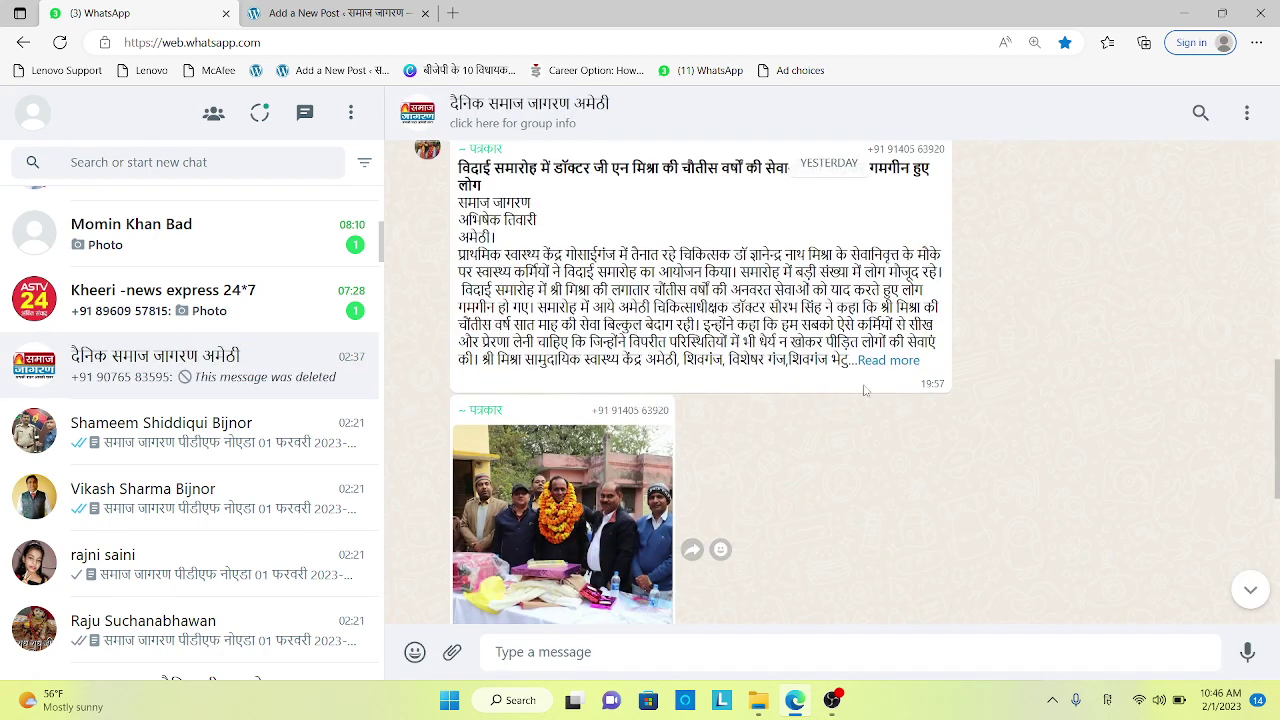
{"action": "left_click", "coordinate": [885, 361]}
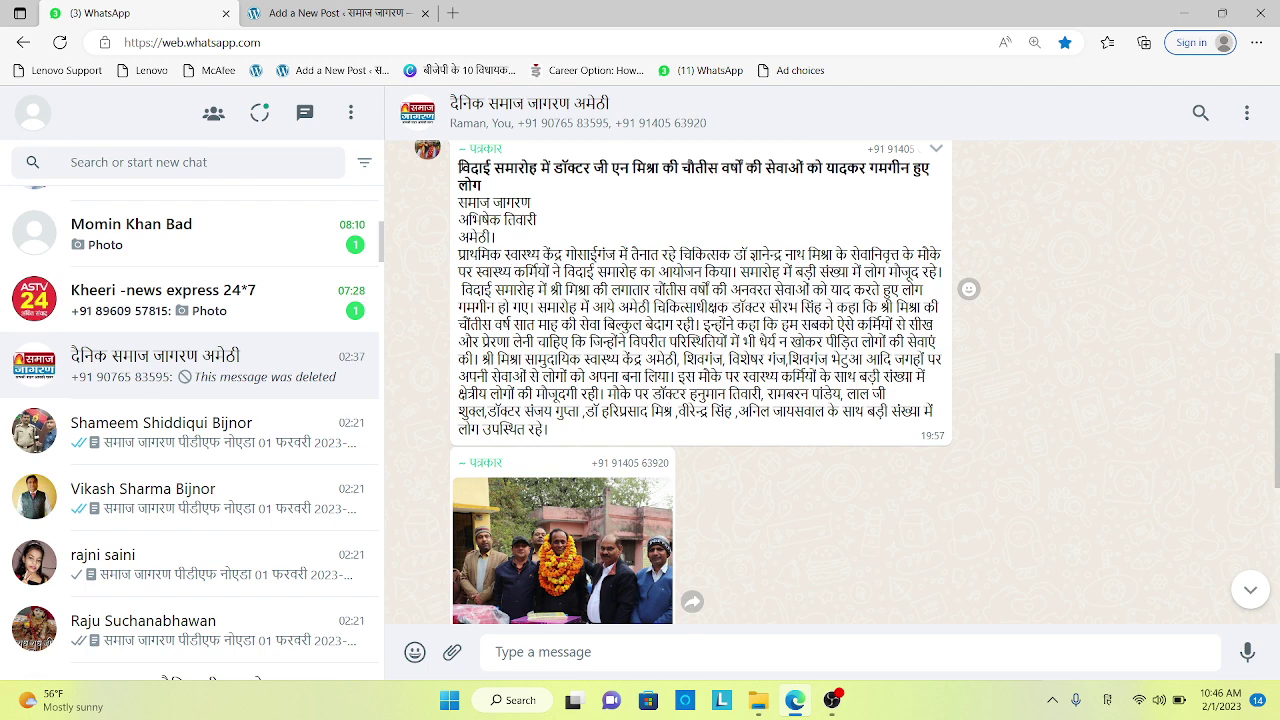
{"action": "left_click_drag", "start_coordinate": [458, 164], "coordinate": [565, 432]}
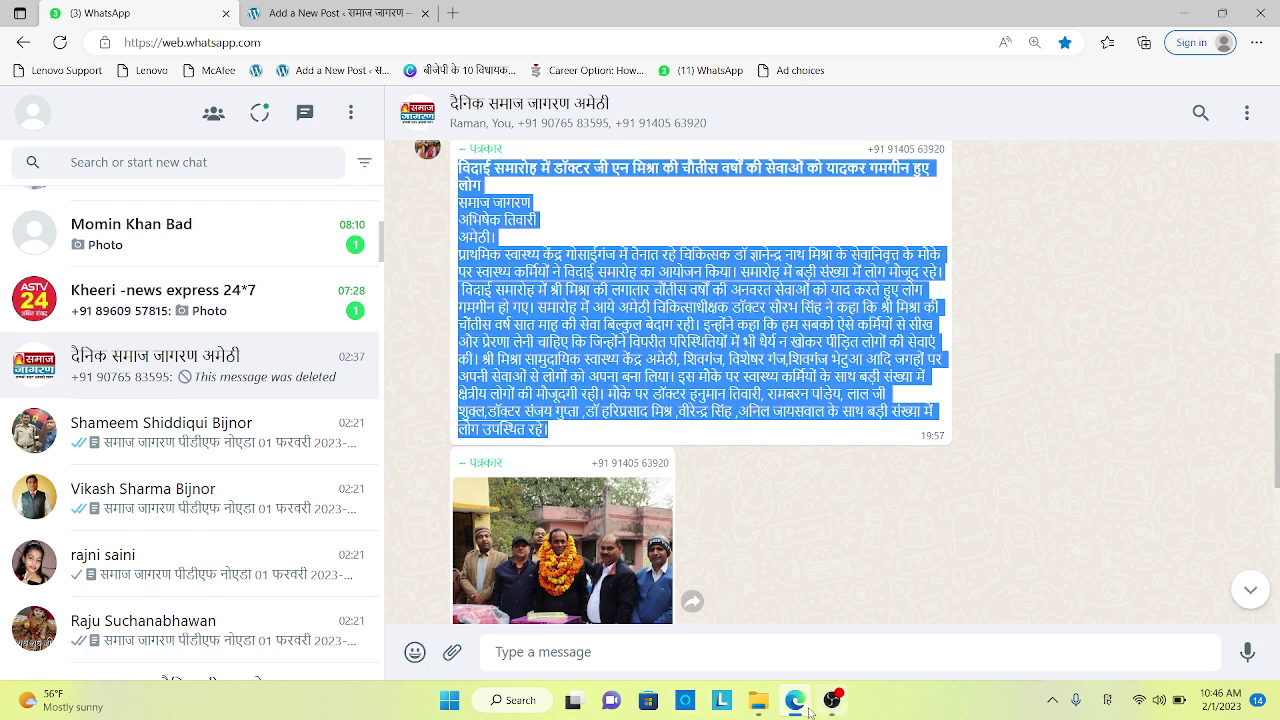
{"action": "left_click", "coordinate": [345, 11]}
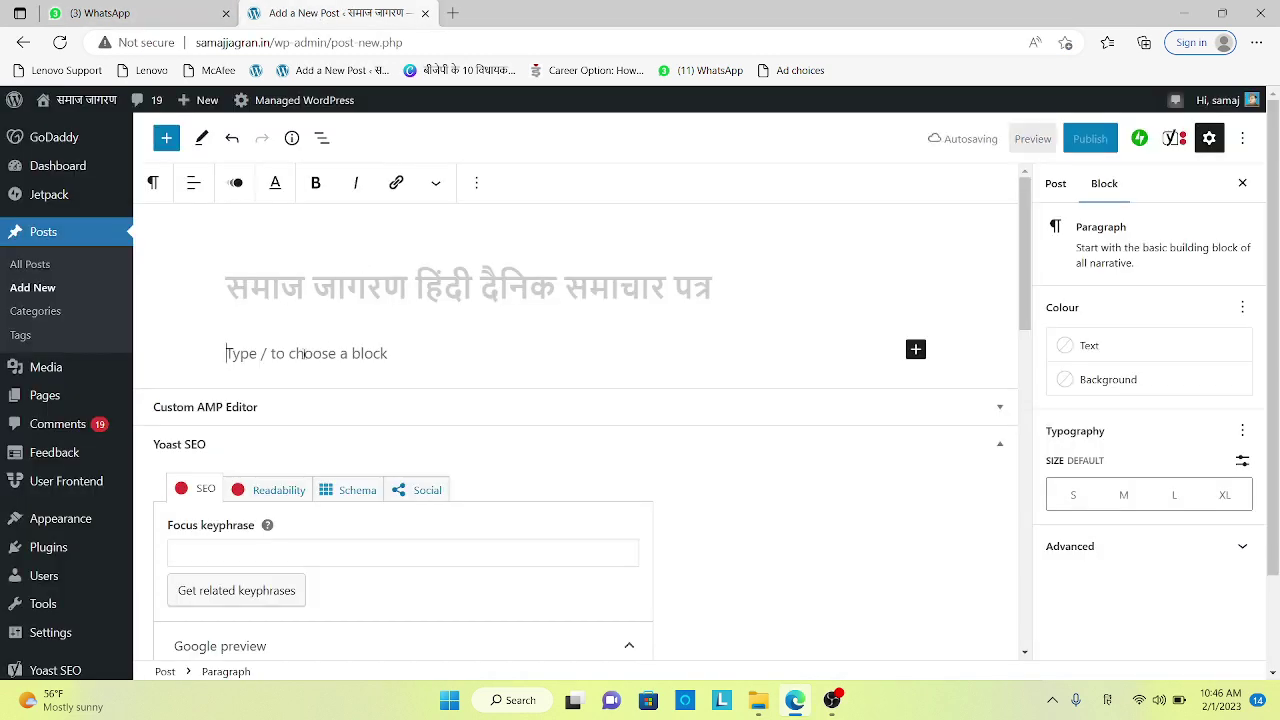
{"action": "key", "text": "ctrl+v"}
{"action": "scroll", "coordinate": [378, 362], "scroll_direction": "up", "scroll_amount": 3}
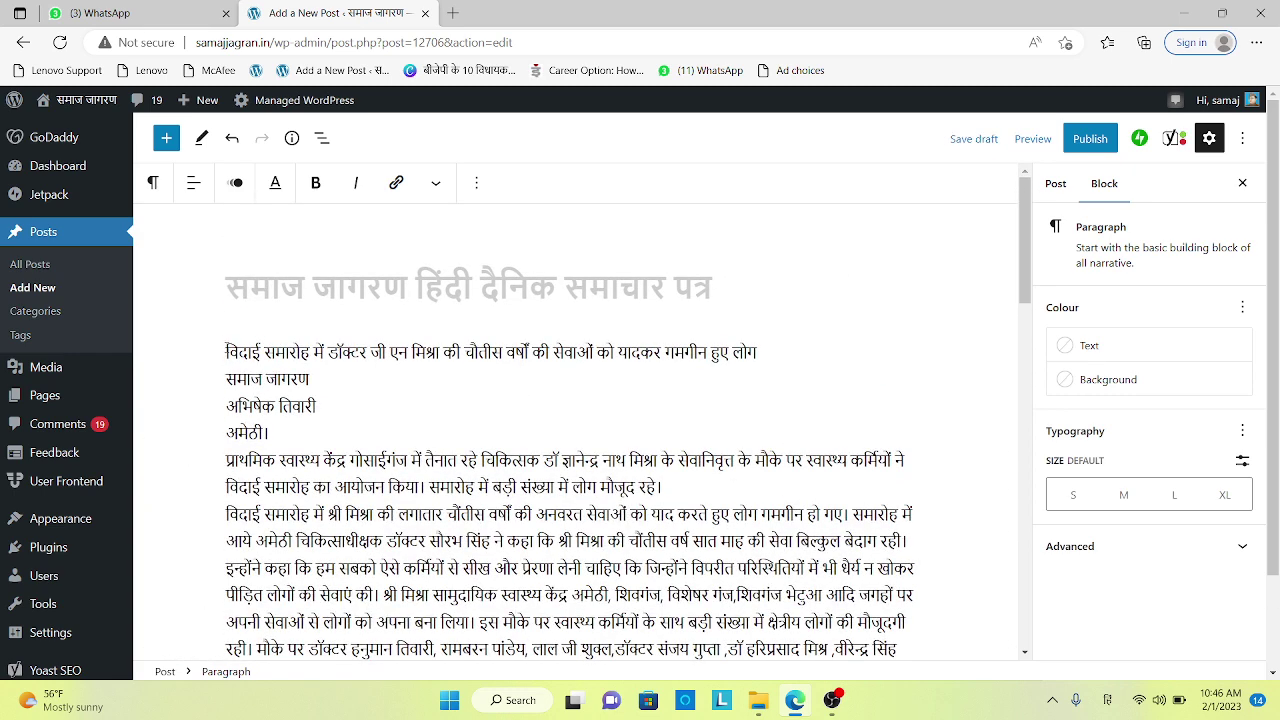
Cut the headline line from the start of the post body and paste it over the existing post title.
{"action": "left_click_drag", "start_coordinate": [226, 352], "coordinate": [772, 320]}
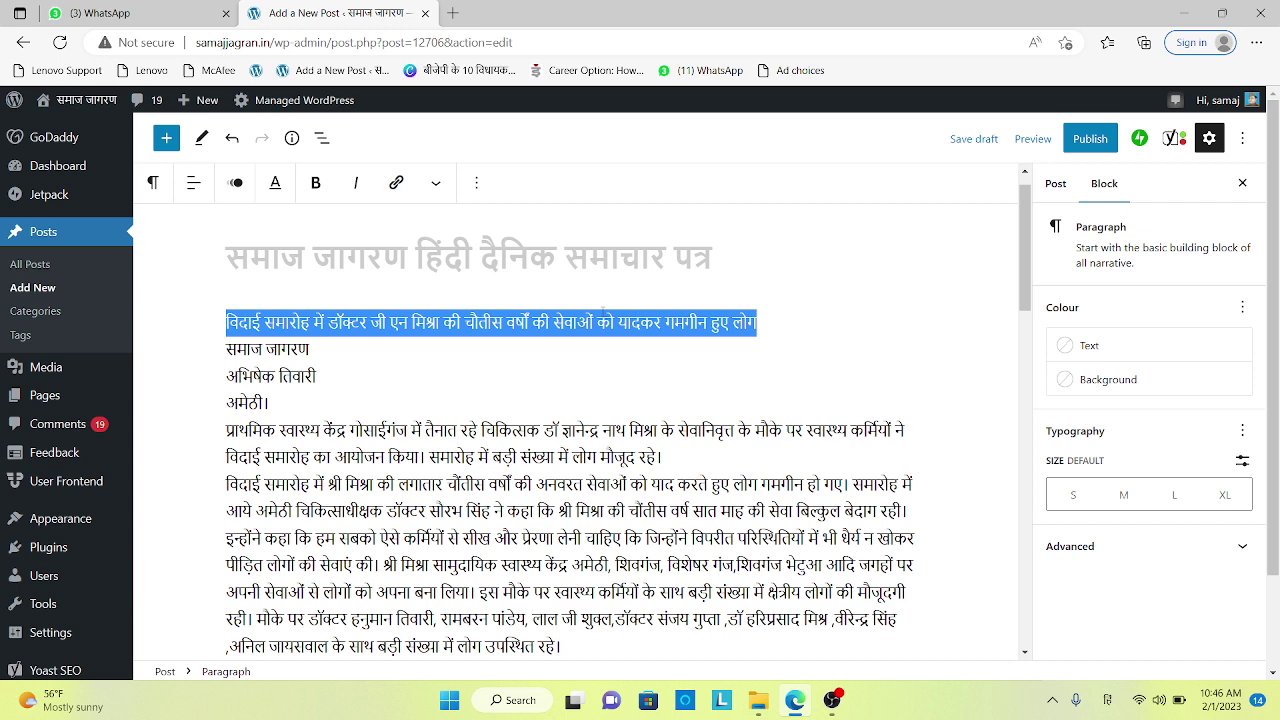
{"action": "left_click", "coordinate": [343, 324]}
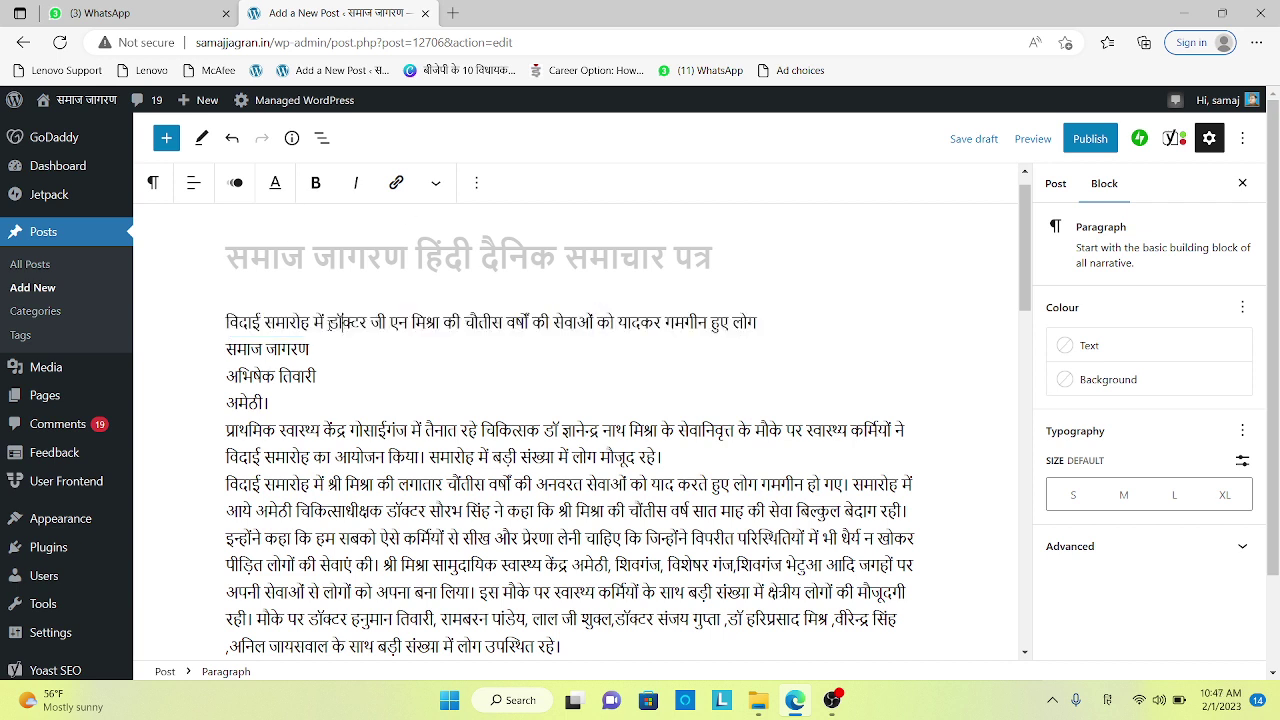
{"action": "left_click_drag", "start_coordinate": [227, 323], "coordinate": [763, 330]}
{"action": "key", "text": "ctrl+x"}
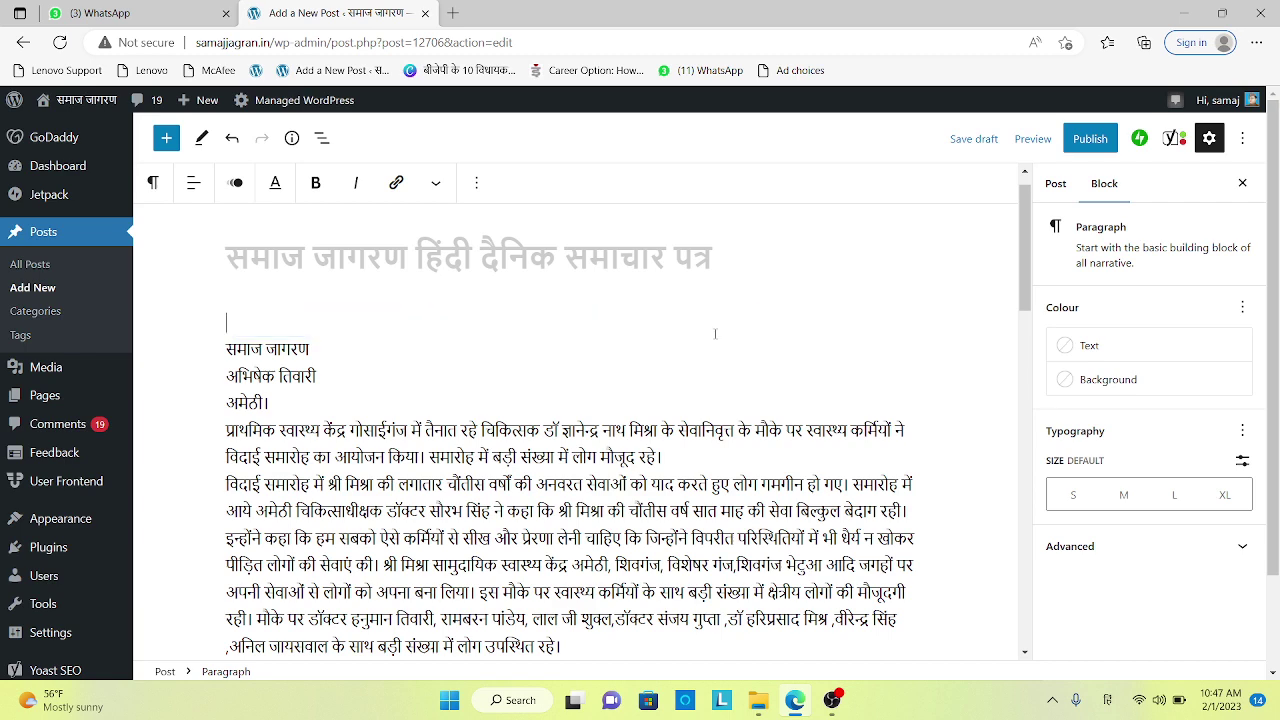
{"action": "left_click", "coordinate": [297, 260]}
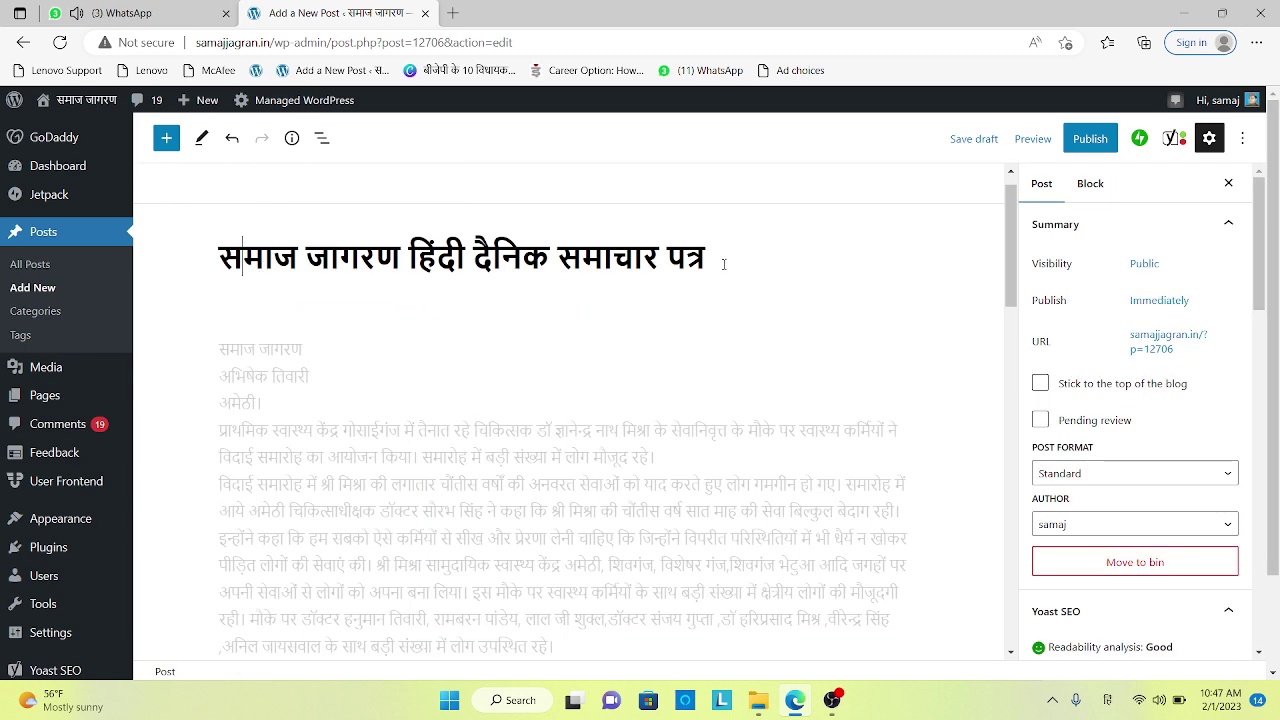
{"action": "mouse_move", "coordinate": [724, 264]}
{"action": "left_mouse_down"}
{"action": "mouse_move", "coordinate": [218, 258]}
{"action": "mouse_move", "coordinate": [708, 262]}
{"action": "left_mouse_up"}
{"action": "left_click", "coordinate": [222, 252]}
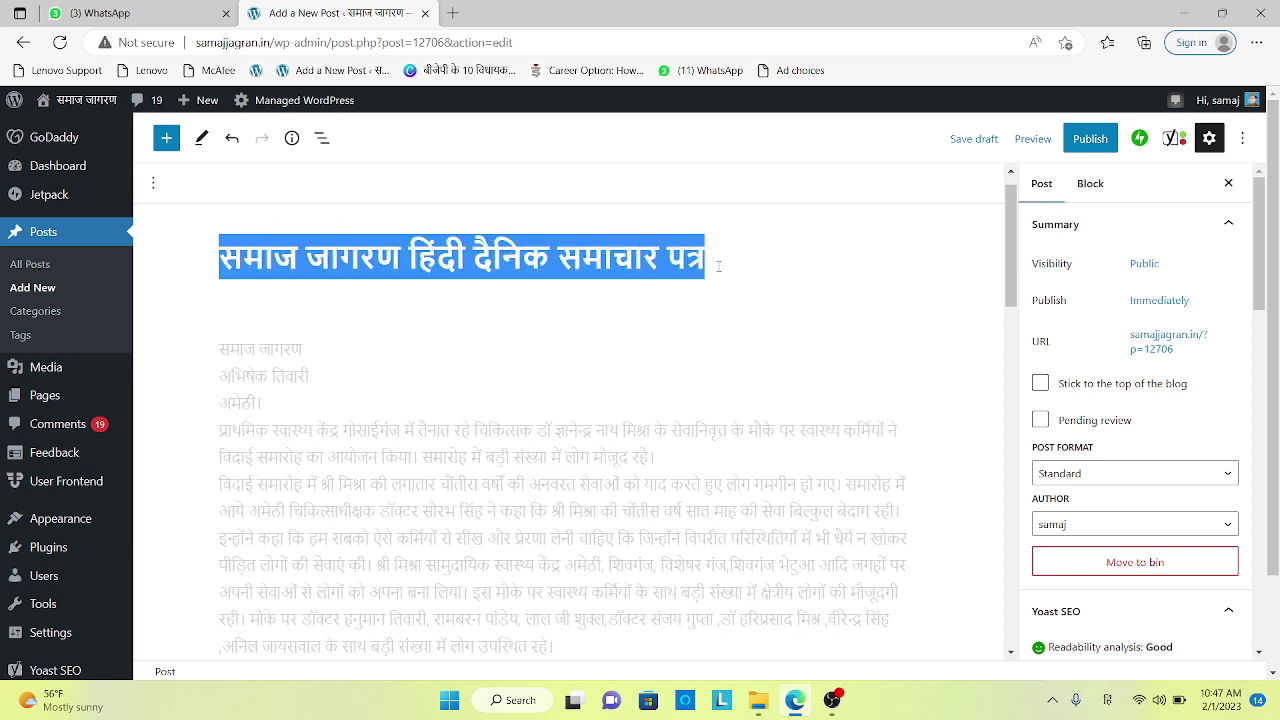
{"action": "key", "text": "ctrl+v"}
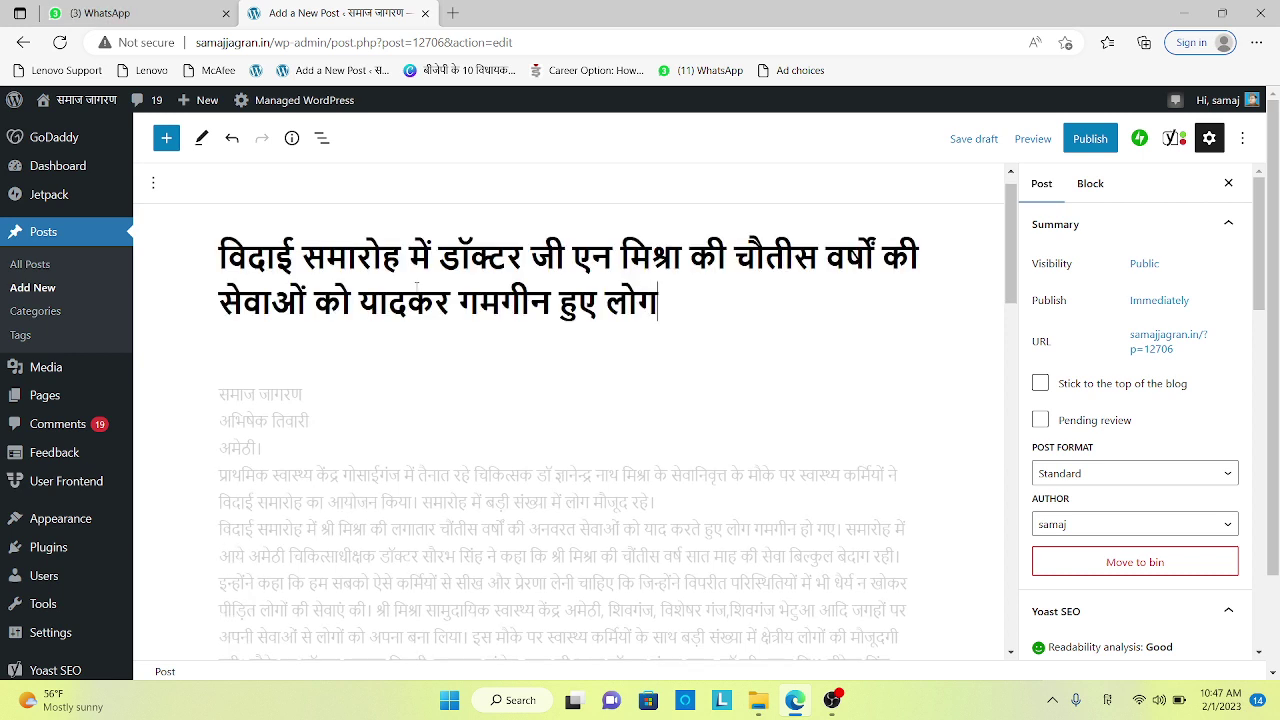
{"action": "left_click", "coordinate": [355, 374]}
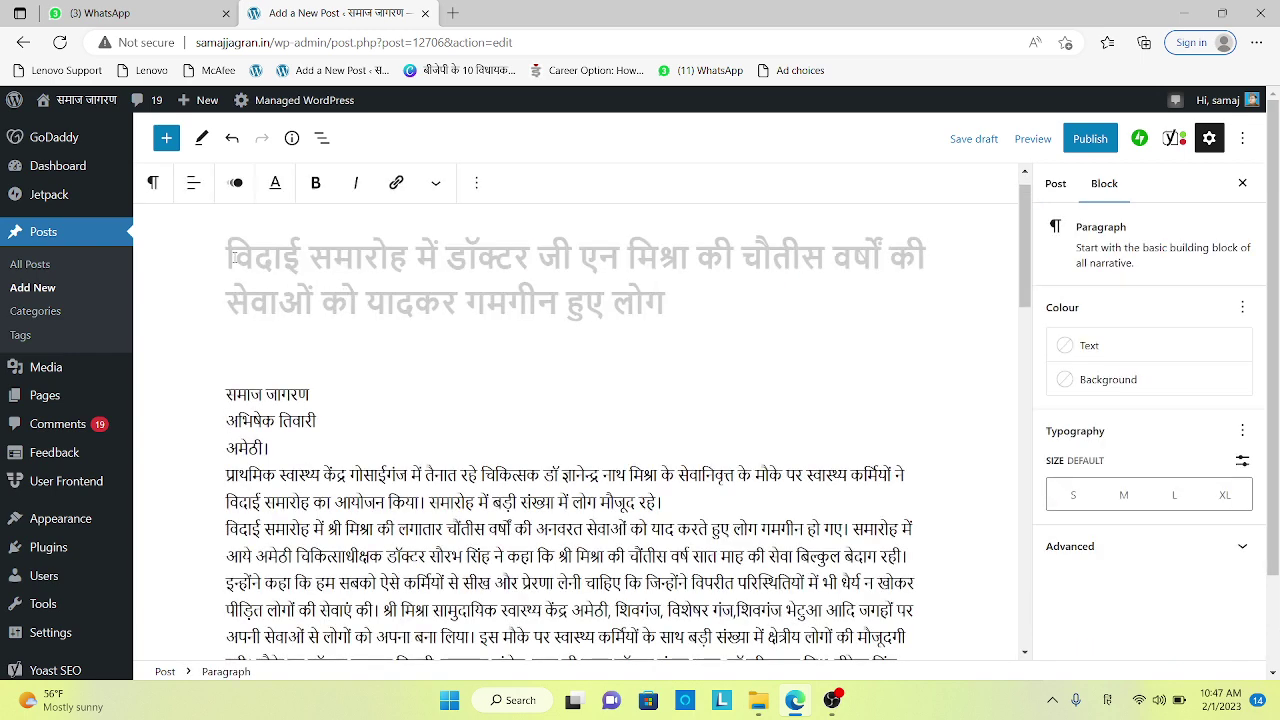
Review the post's headline, body text and empty Yoast SEO focus keyphrase field to choose a suitable keyword.
{"action": "left_click_drag", "start_coordinate": [233, 256], "coordinate": [660, 305]}
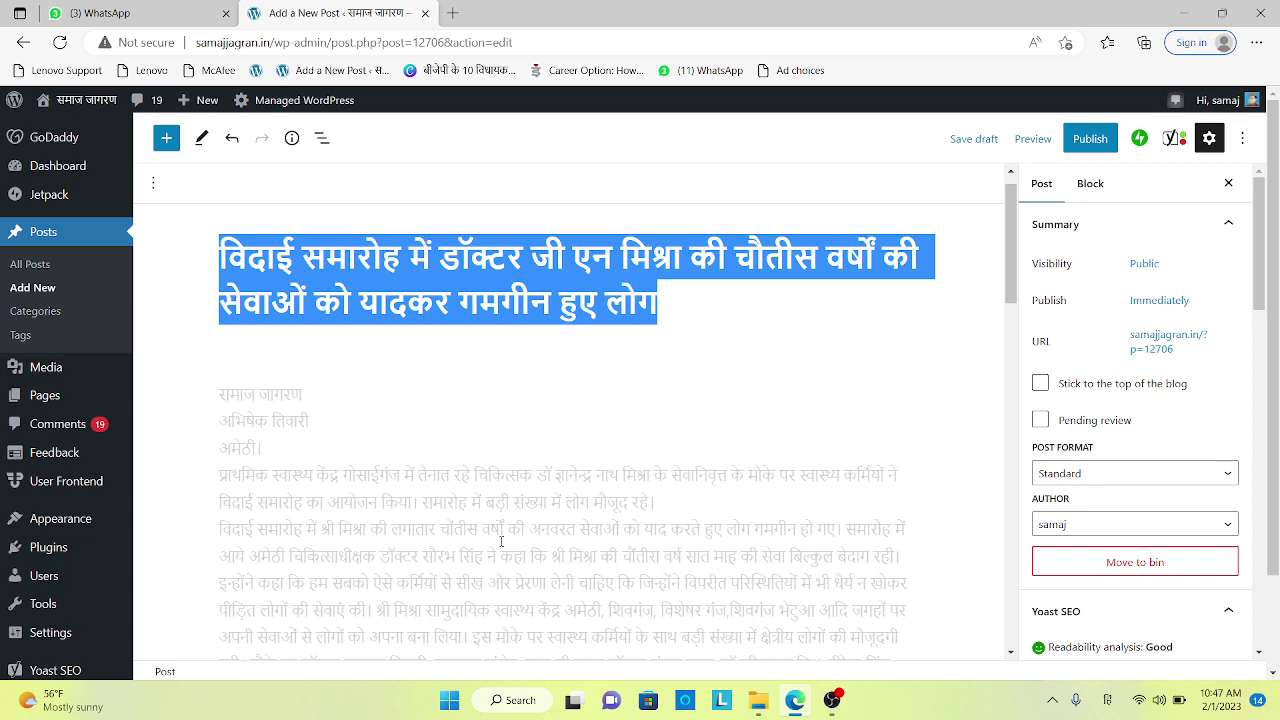
{"action": "scroll", "coordinate": [324, 489], "scroll_direction": "down", "scroll_amount": 10}
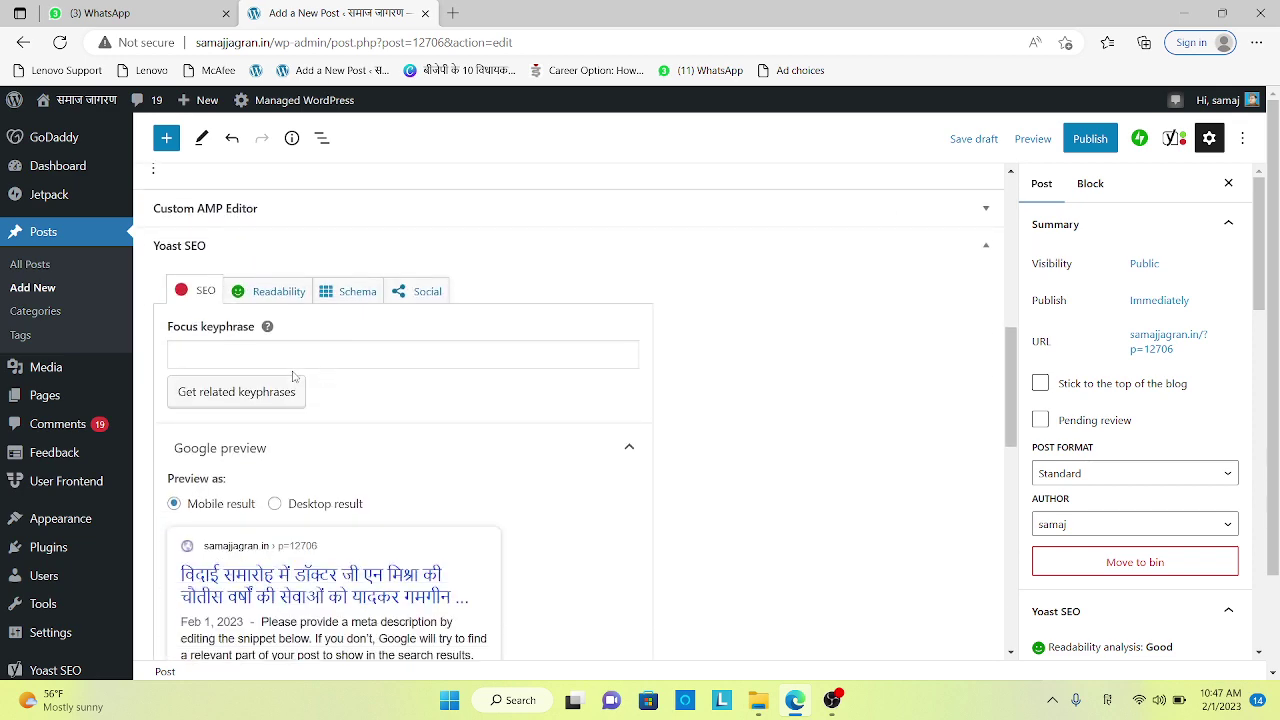
{"action": "scroll", "coordinate": [259, 342], "scroll_direction": "down", "scroll_amount": 1}
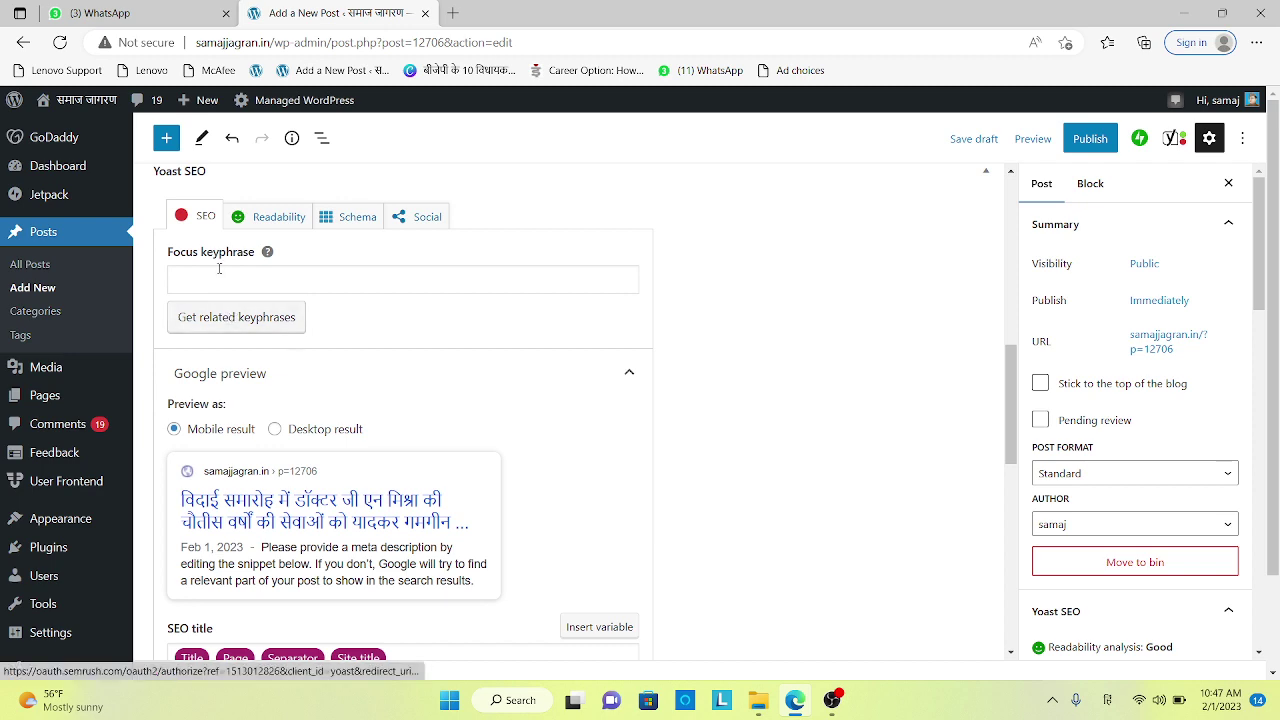
{"action": "left_click", "coordinate": [191, 287]}
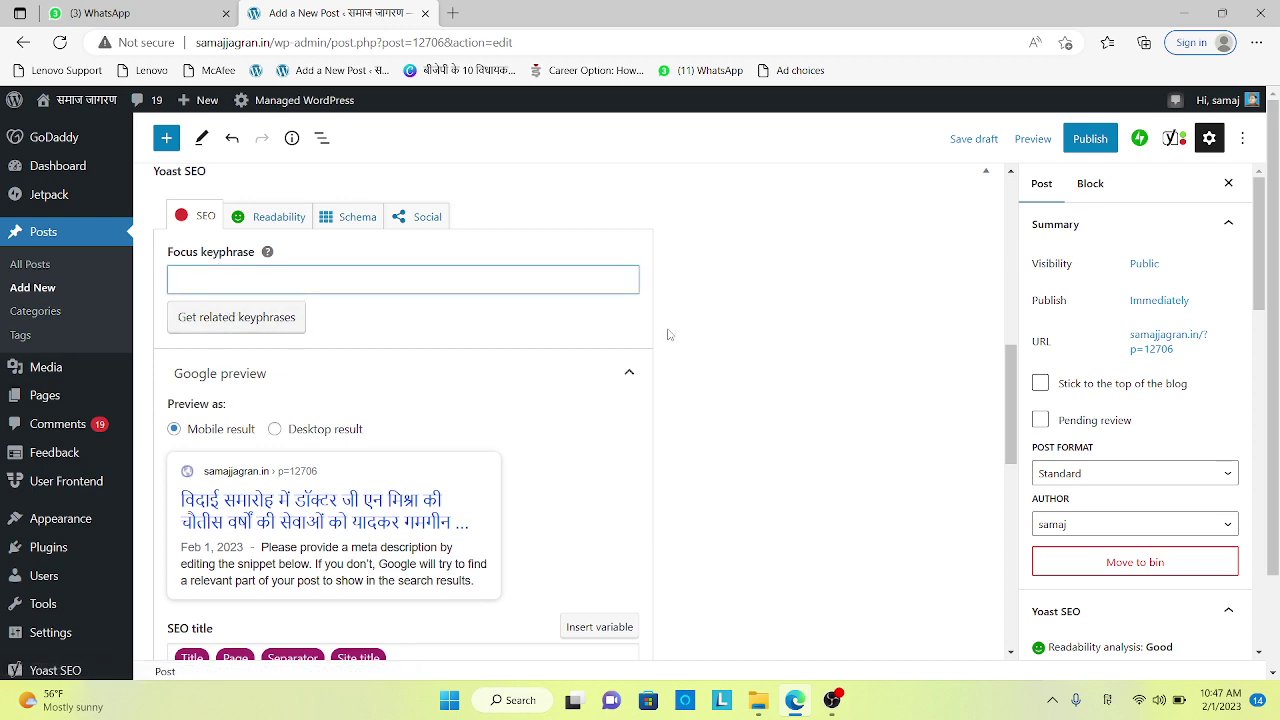
{"action": "scroll", "coordinate": [400, 371], "scroll_direction": "up", "scroll_amount": 2}
{"action": "scroll", "coordinate": [337, 391], "scroll_direction": "up", "scroll_amount": 10}
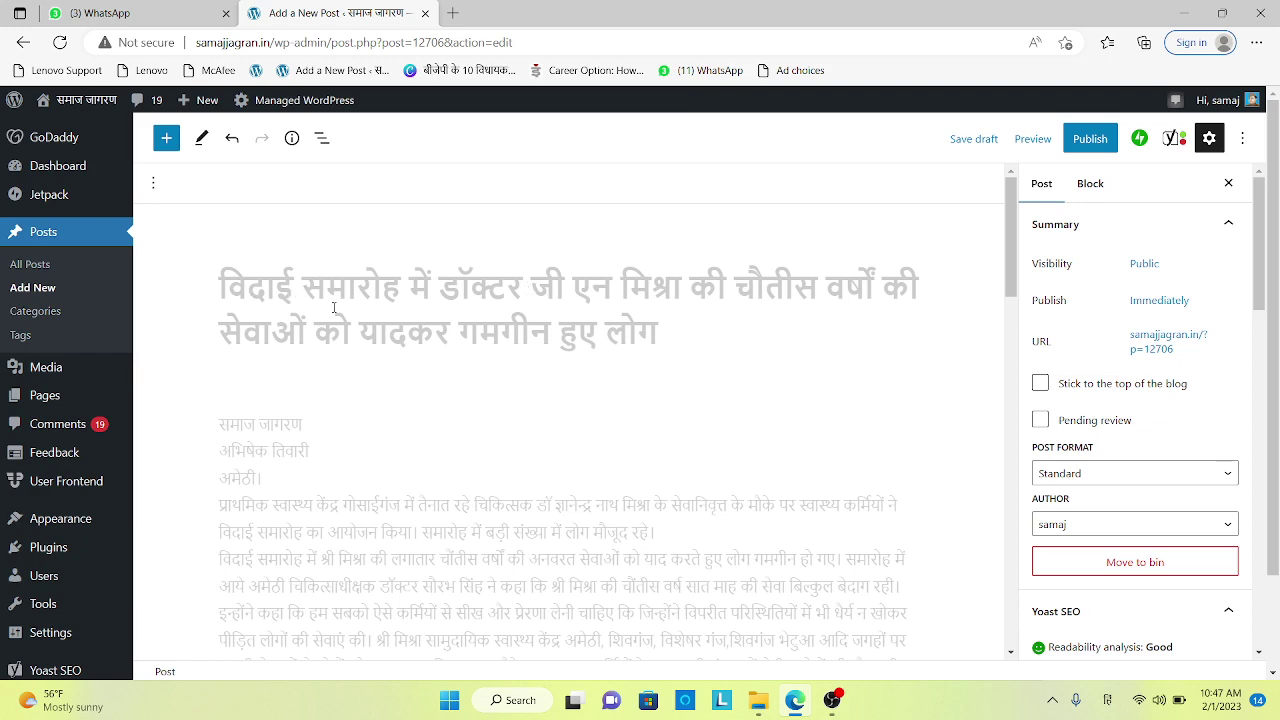
{"action": "scroll", "coordinate": [409, 409], "scroll_direction": "down", "scroll_amount": 1}
{"action": "left_click", "coordinate": [403, 492]}
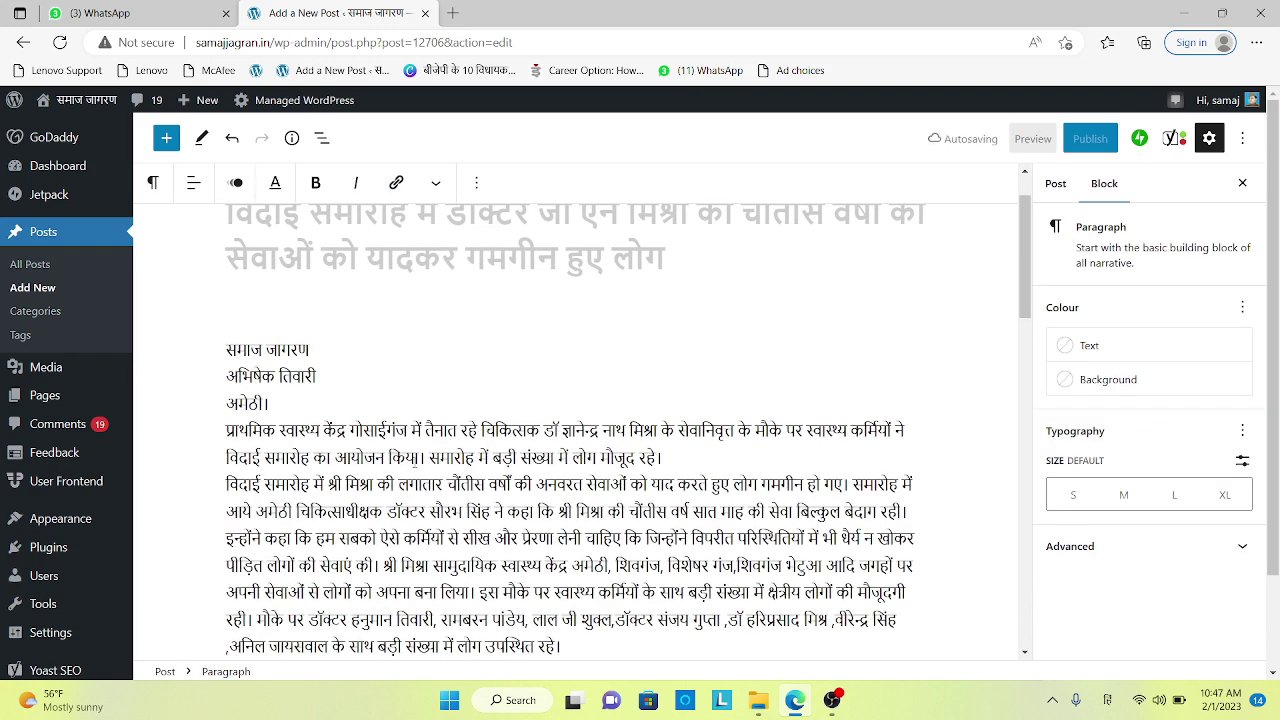
{"action": "scroll", "coordinate": [330, 385], "scroll_direction": "up", "scroll_amount": 1}
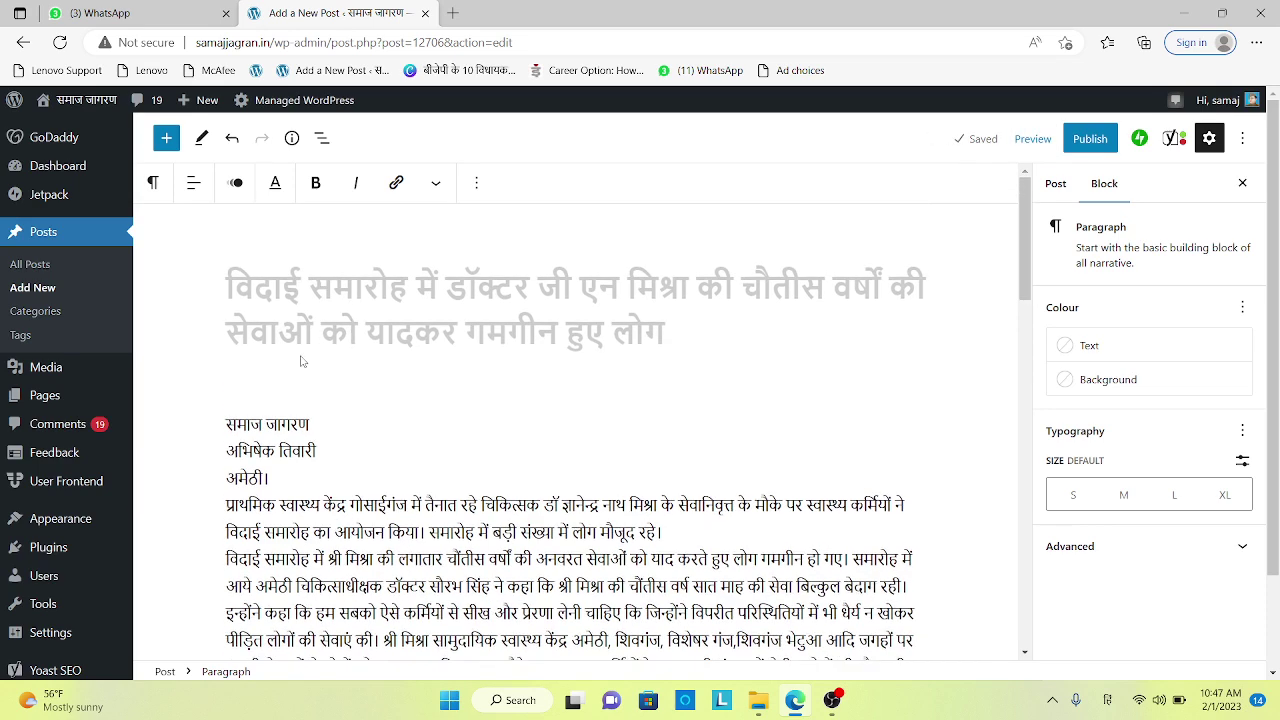
Copy the word "समारोह" from the post title and paste it as the Yoast SEO focus keyphrase.
{"action": "left_click", "coordinate": [296, 289]}
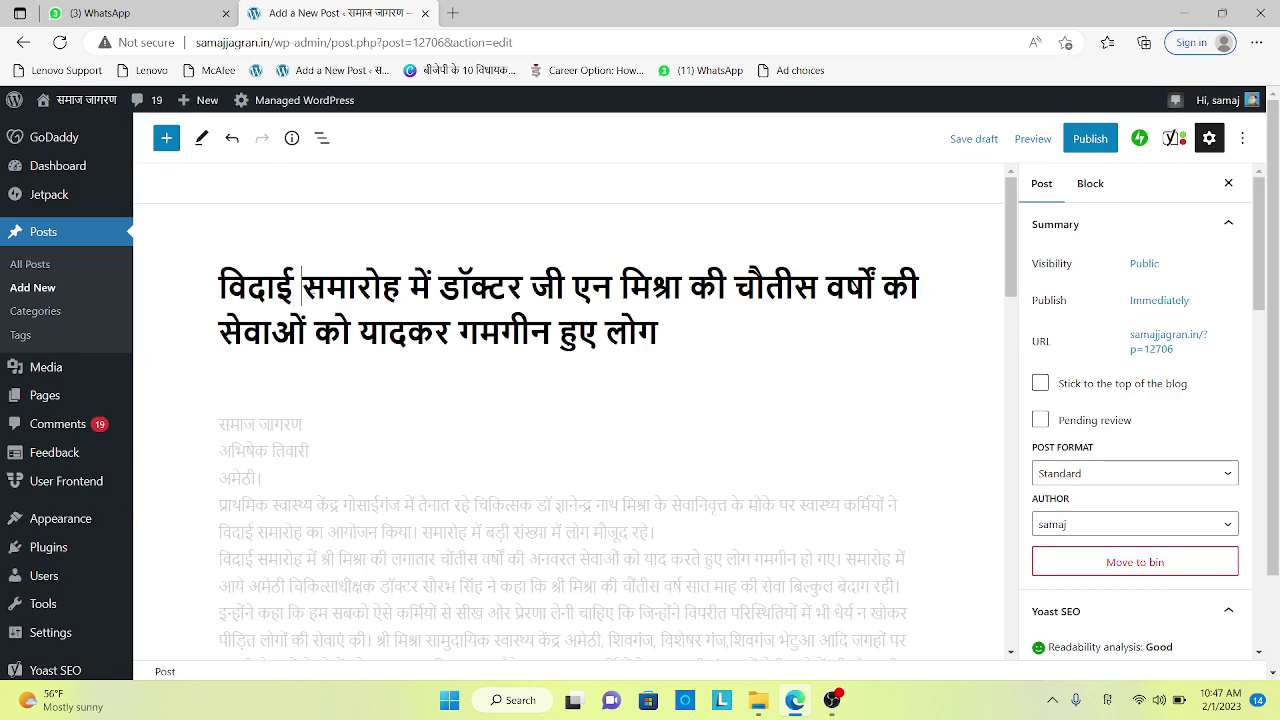
{"action": "left_click_drag", "start_coordinate": [300, 288], "coordinate": [401, 290]}
{"action": "key", "text": "ctrl+c"}
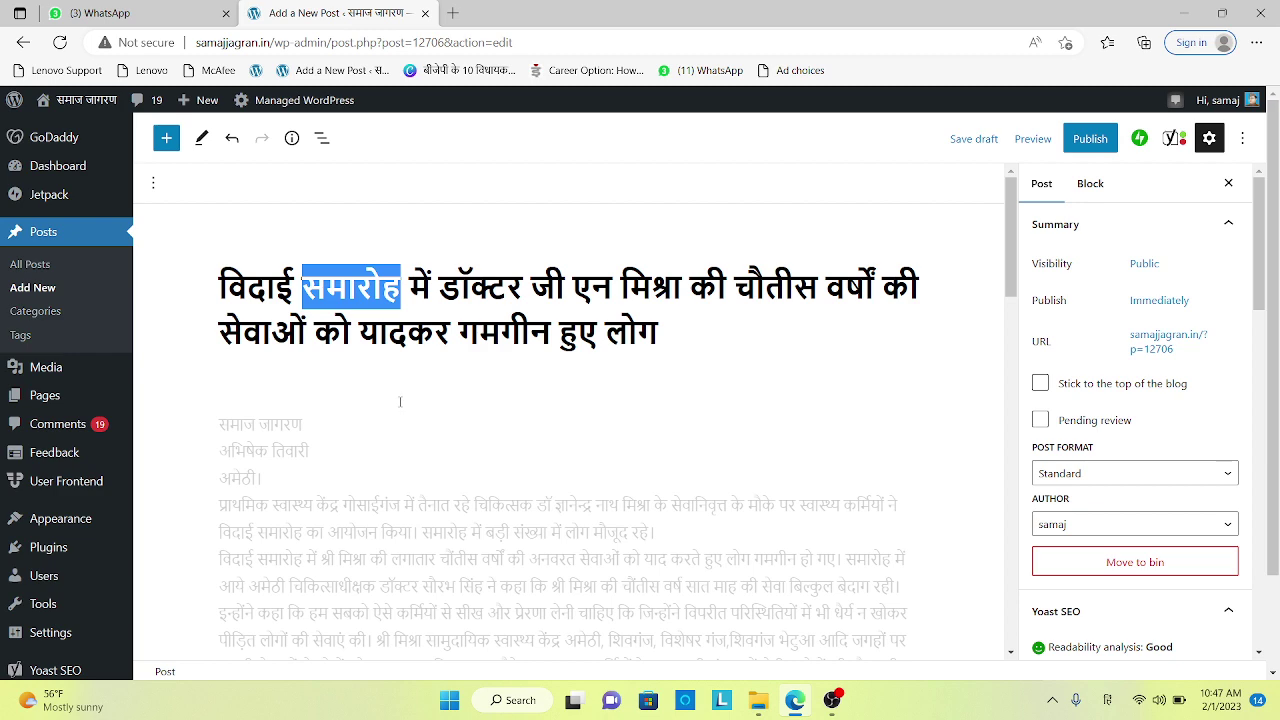
{"action": "scroll", "coordinate": [400, 402], "scroll_direction": "down", "scroll_amount": 8}
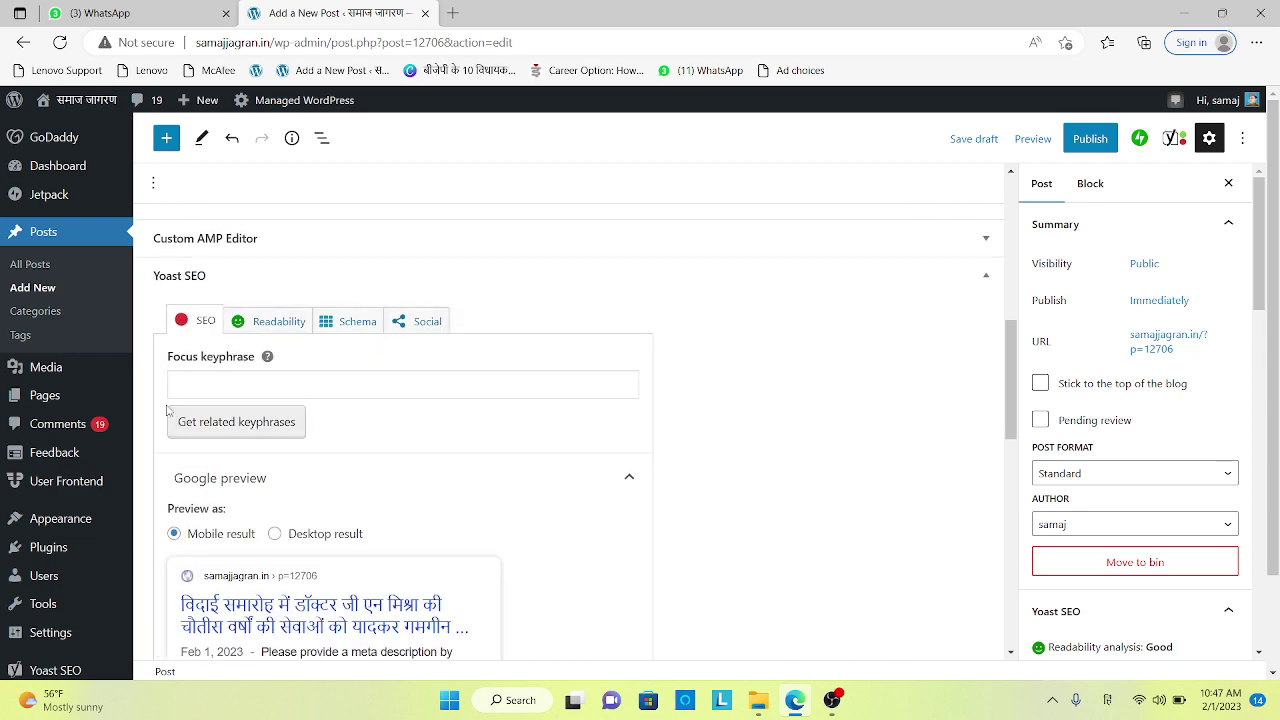
{"action": "left_click", "coordinate": [186, 390]}
{"action": "key", "text": "ctrl+v"}
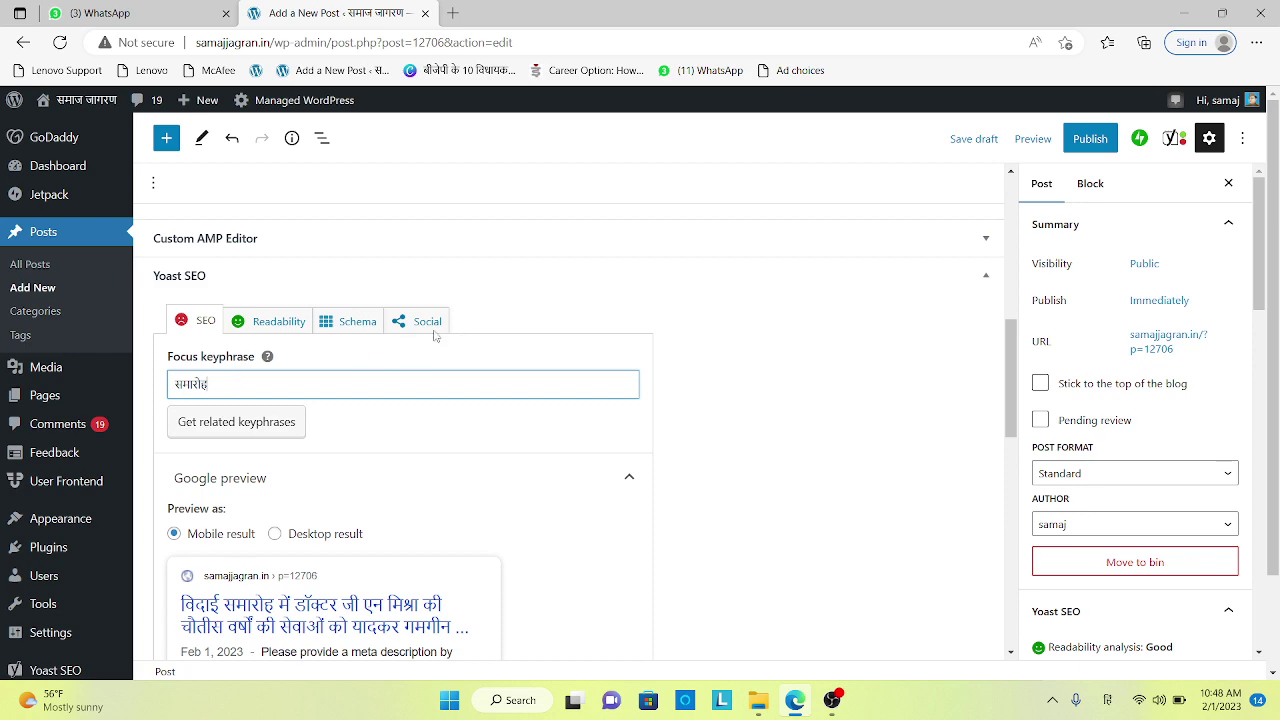
Copy the word "डॉक्टर" from the post title and replace the Yoast SEO focus keyphrase with it.
{"action": "scroll", "coordinate": [233, 403], "scroll_direction": "up", "scroll_amount": 1}
{"action": "scroll", "coordinate": [236, 395], "scroll_direction": "up", "scroll_amount": 3}
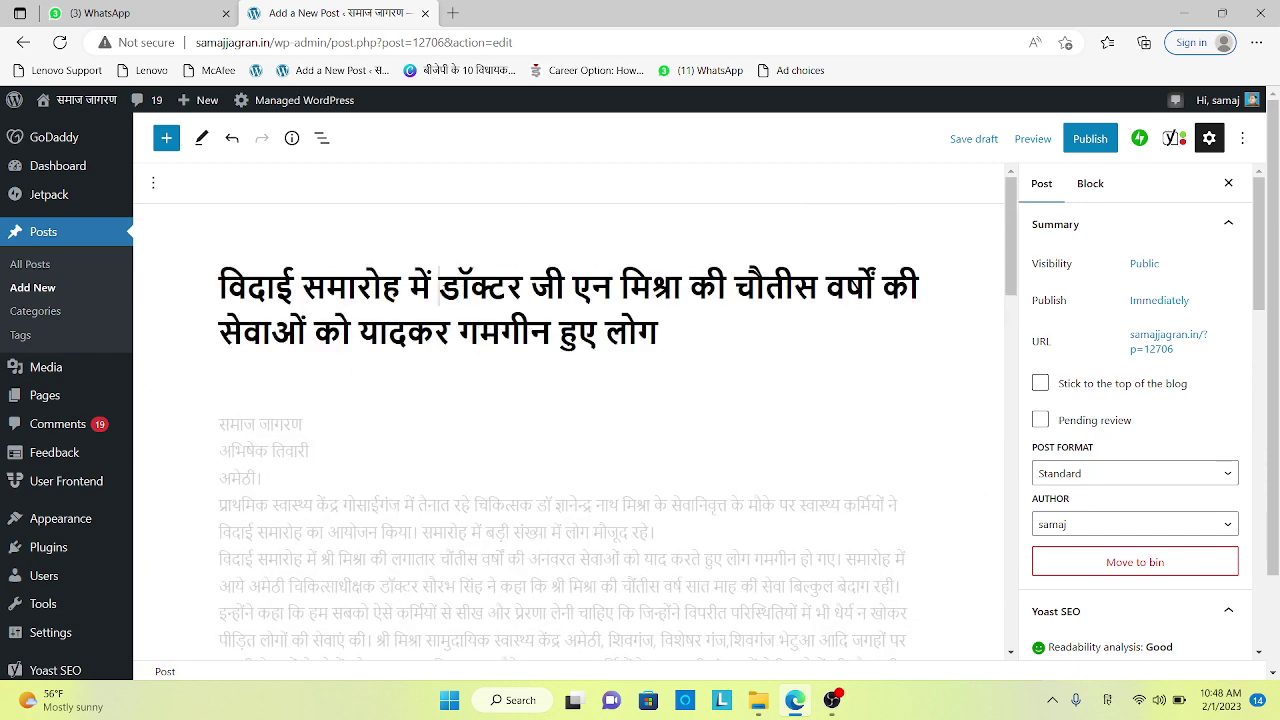
{"action": "left_click_drag", "start_coordinate": [439, 287], "coordinate": [526, 290]}
{"action": "key", "text": "ctrl+c"}
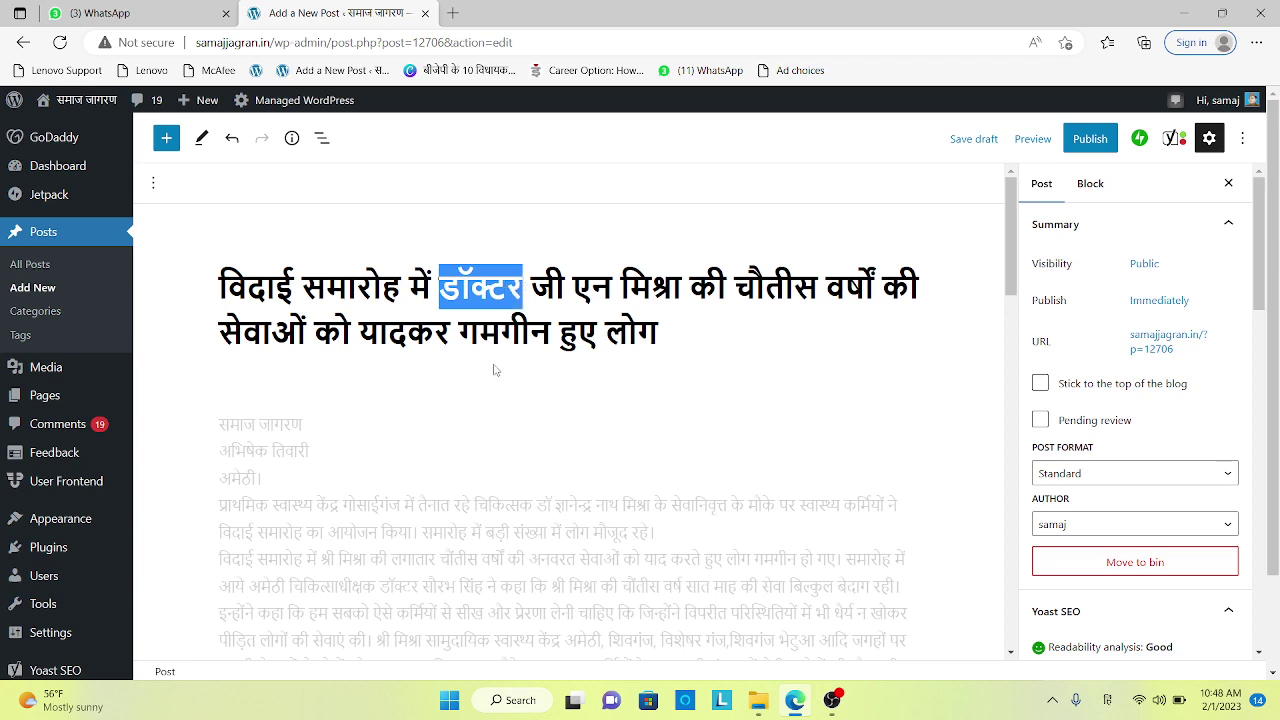
{"action": "scroll", "coordinate": [493, 370], "scroll_direction": "down", "scroll_amount": 10}
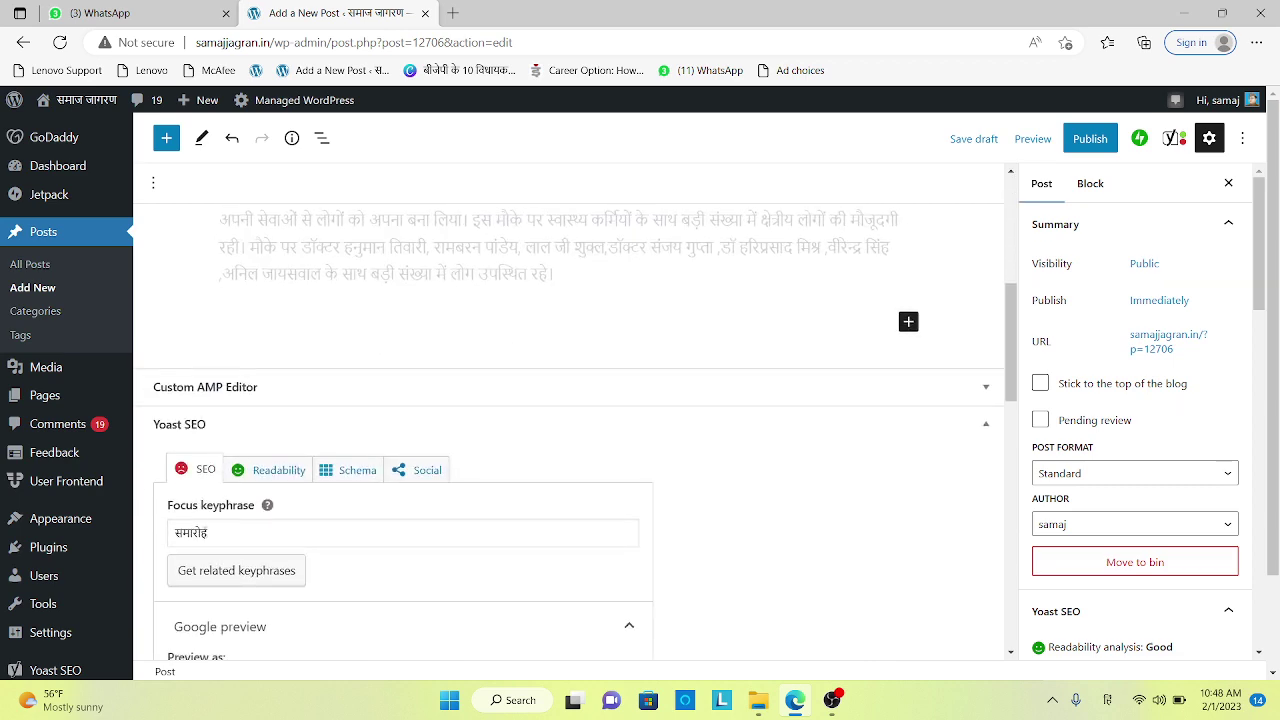
{"action": "left_click_drag", "start_coordinate": [207, 533], "coordinate": [146, 539]}
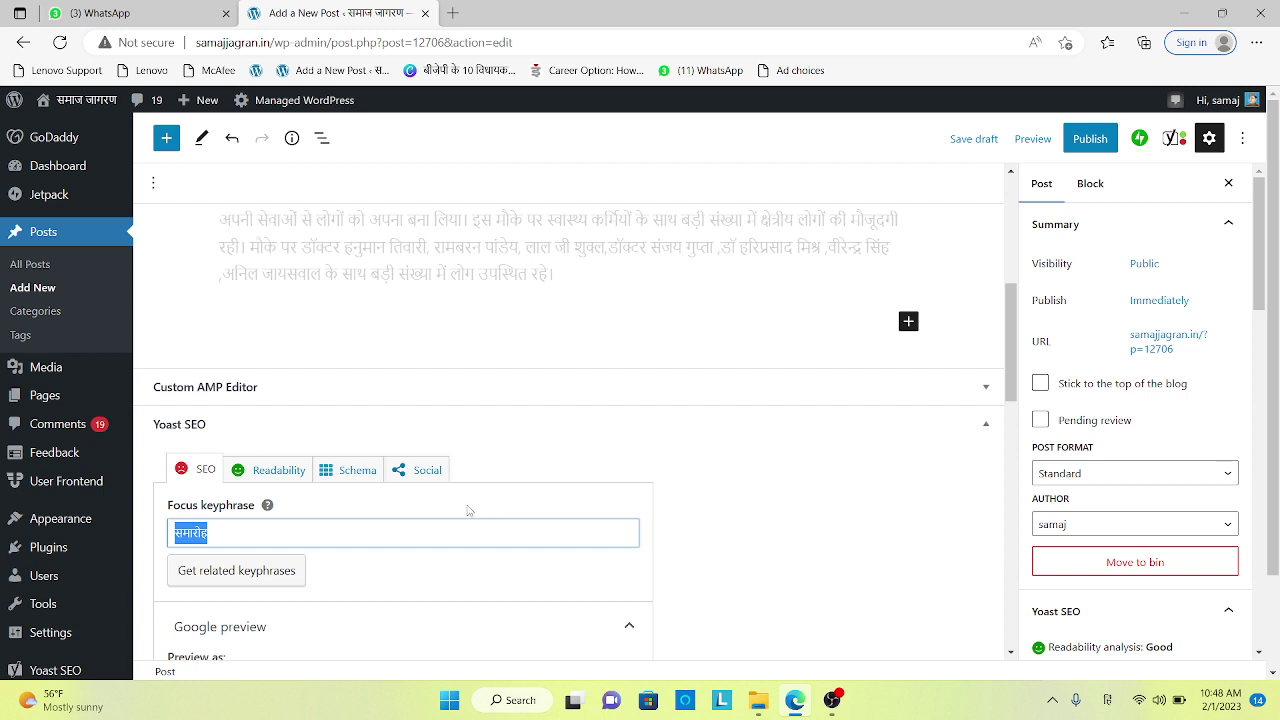
{"action": "key", "text": "ctrl+v"}
{"action": "left_click", "coordinate": [600, 476]}
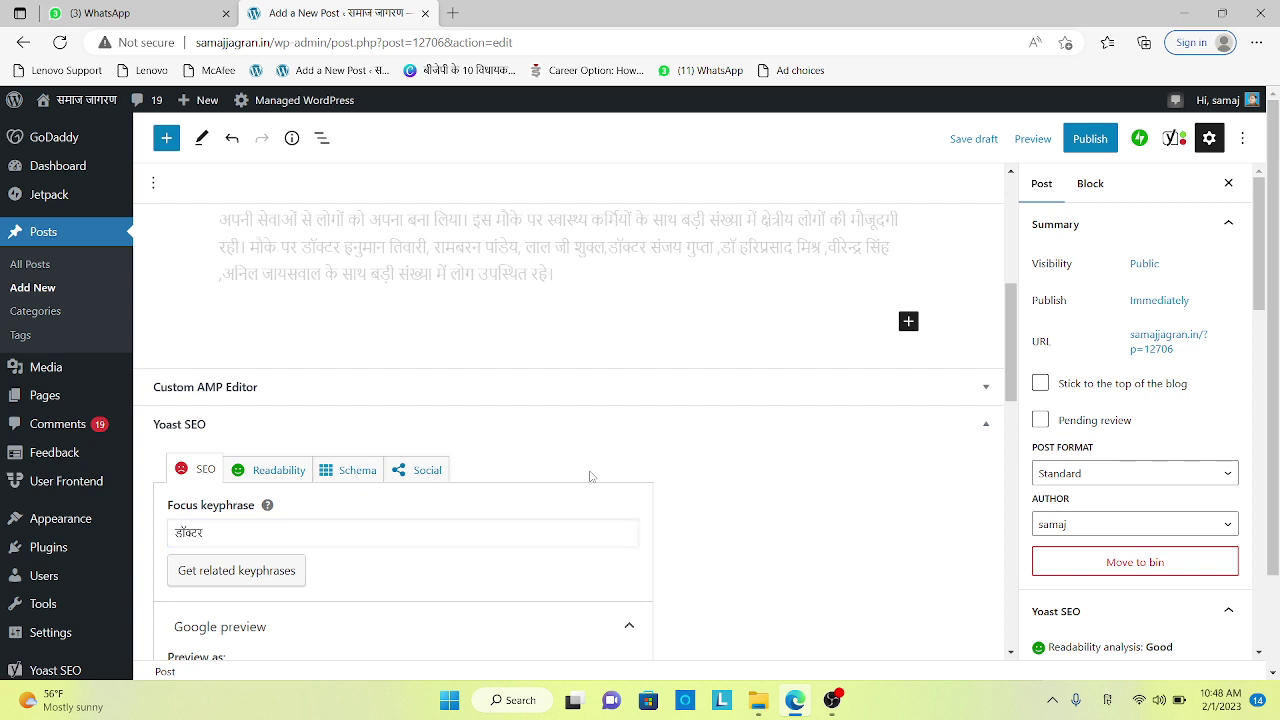
Check the empty Yoast slug field, and copy the opening words of the post title up to and including the doctor's name.
{"action": "scroll", "coordinate": [590, 476], "scroll_direction": "down", "scroll_amount": 2}
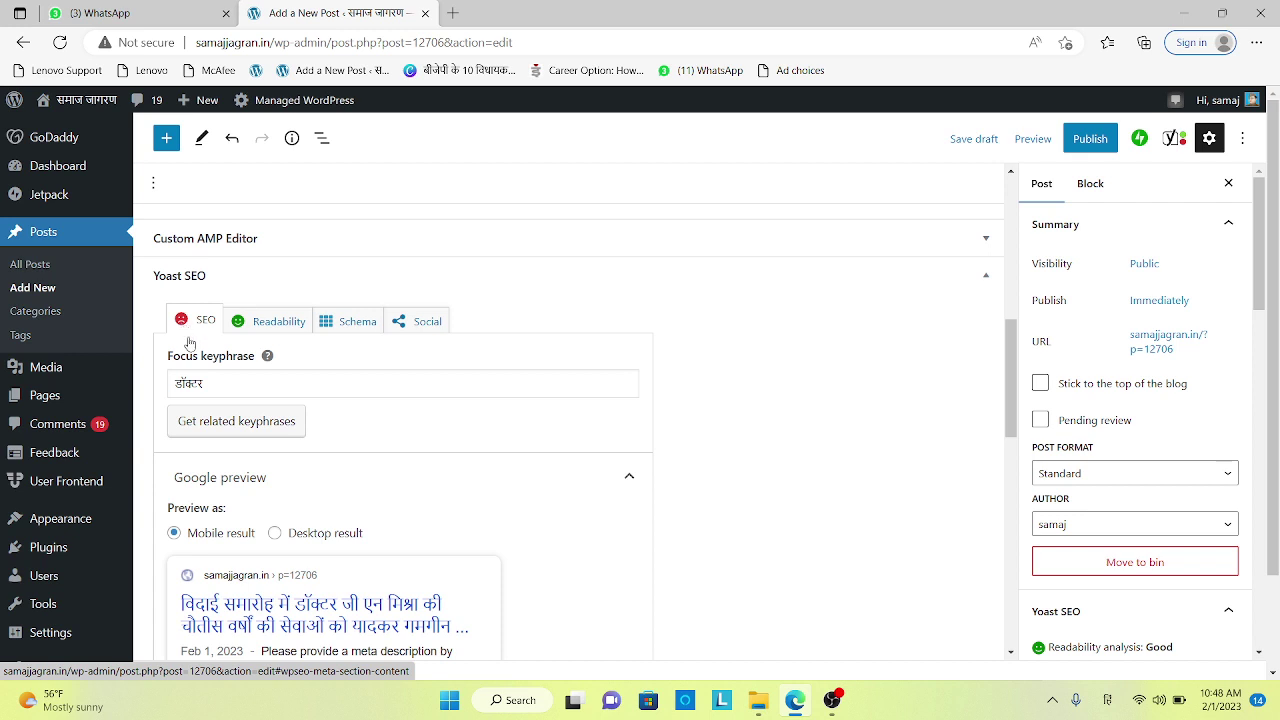
{"action": "scroll", "coordinate": [325, 408], "scroll_direction": "down", "scroll_amount": 5}
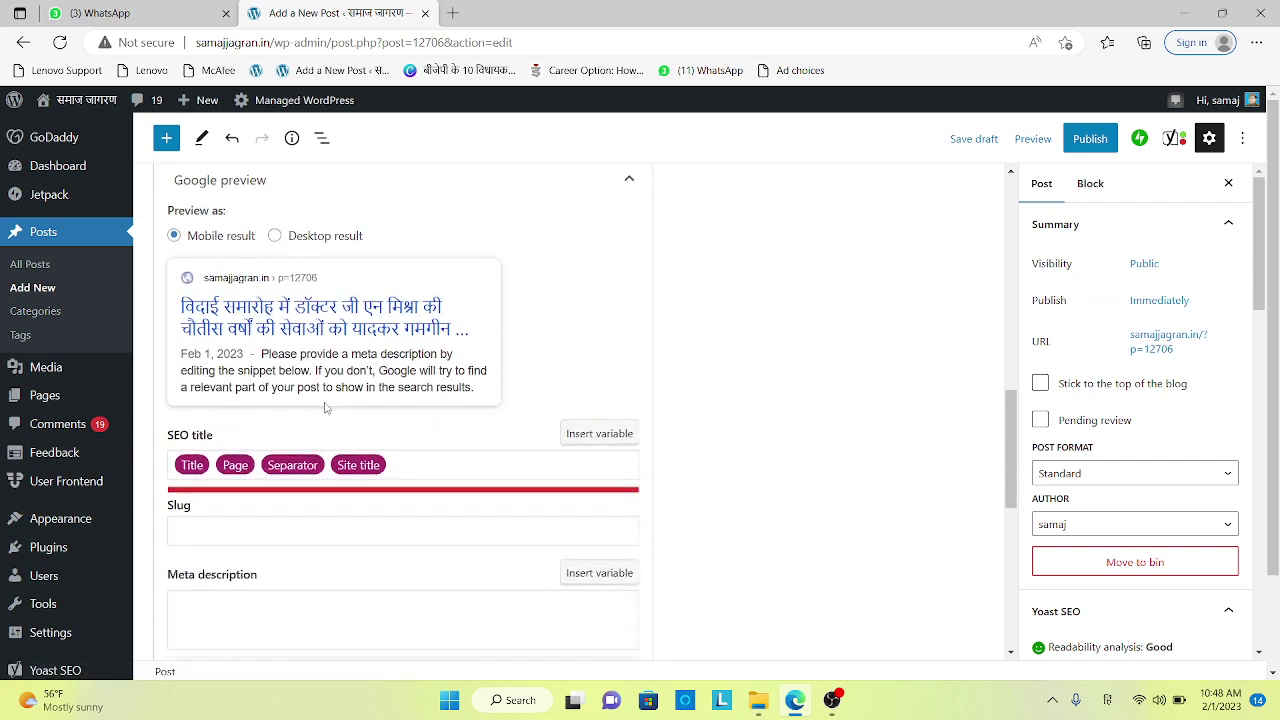
{"action": "scroll", "coordinate": [258, 302], "scroll_direction": "down", "scroll_amount": 1}
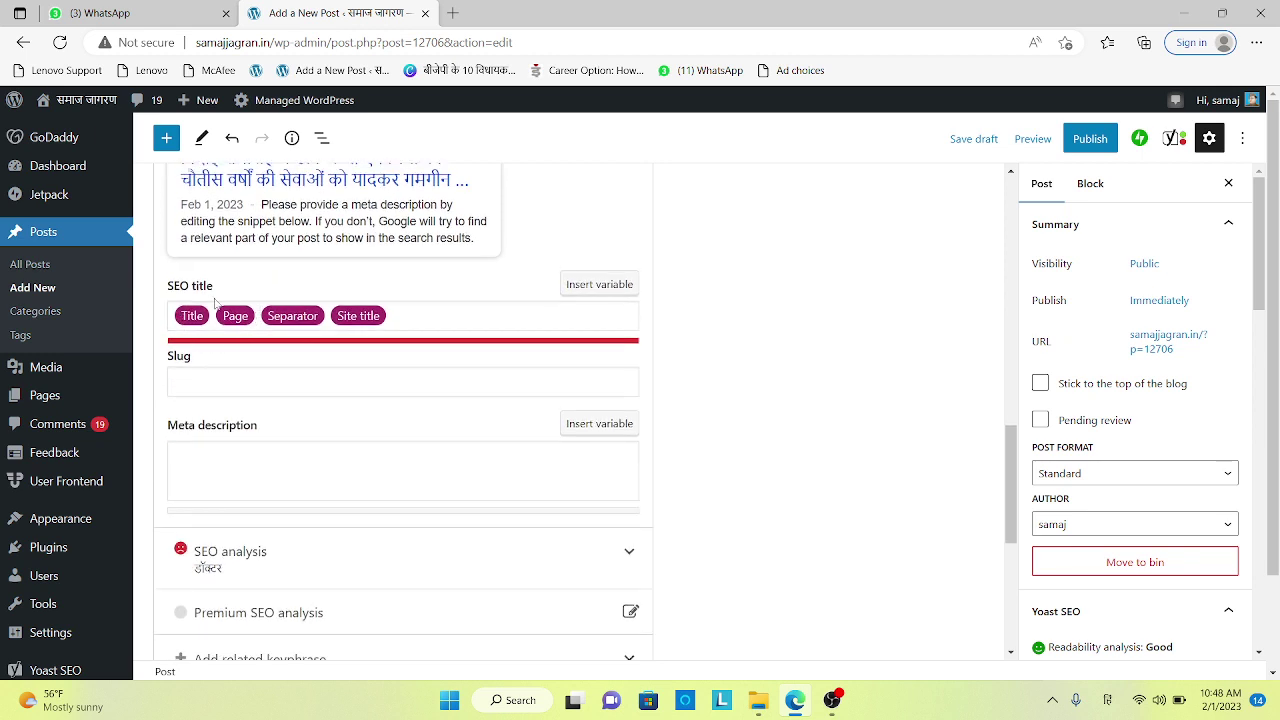
{"action": "left_click", "coordinate": [169, 388]}
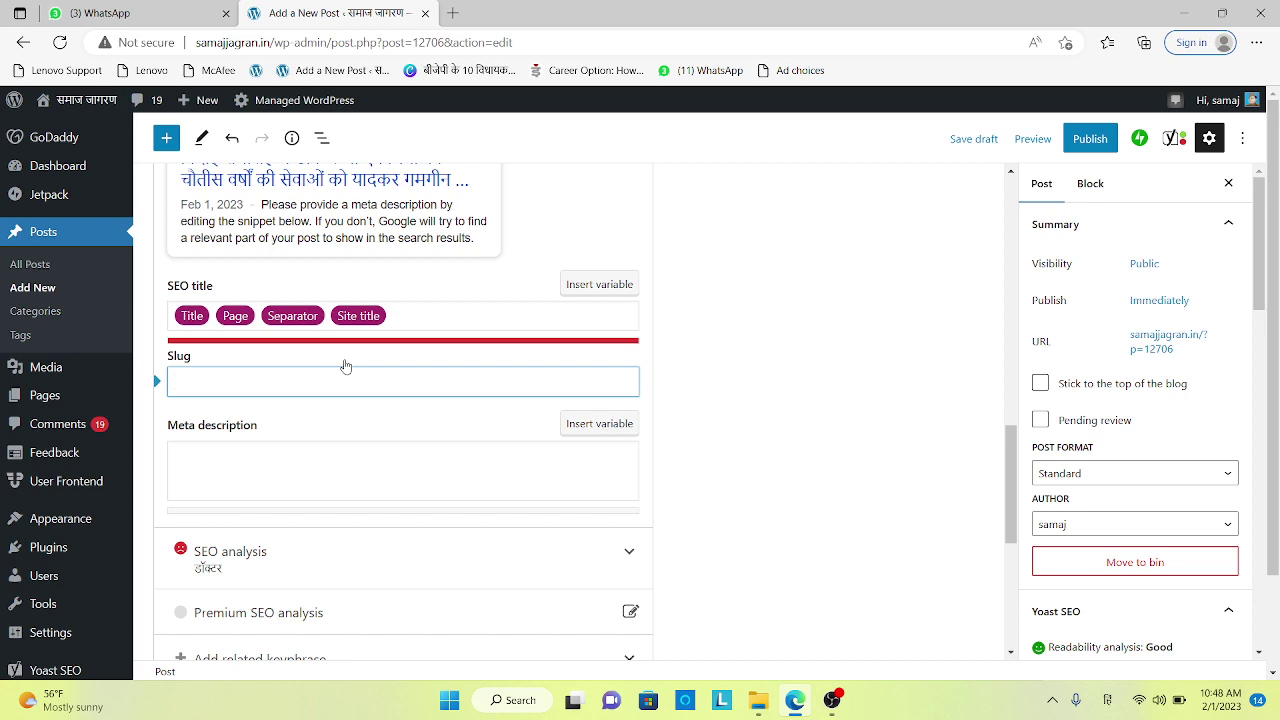
{"action": "scroll", "coordinate": [395, 370], "scroll_direction": "up", "scroll_amount": 15}
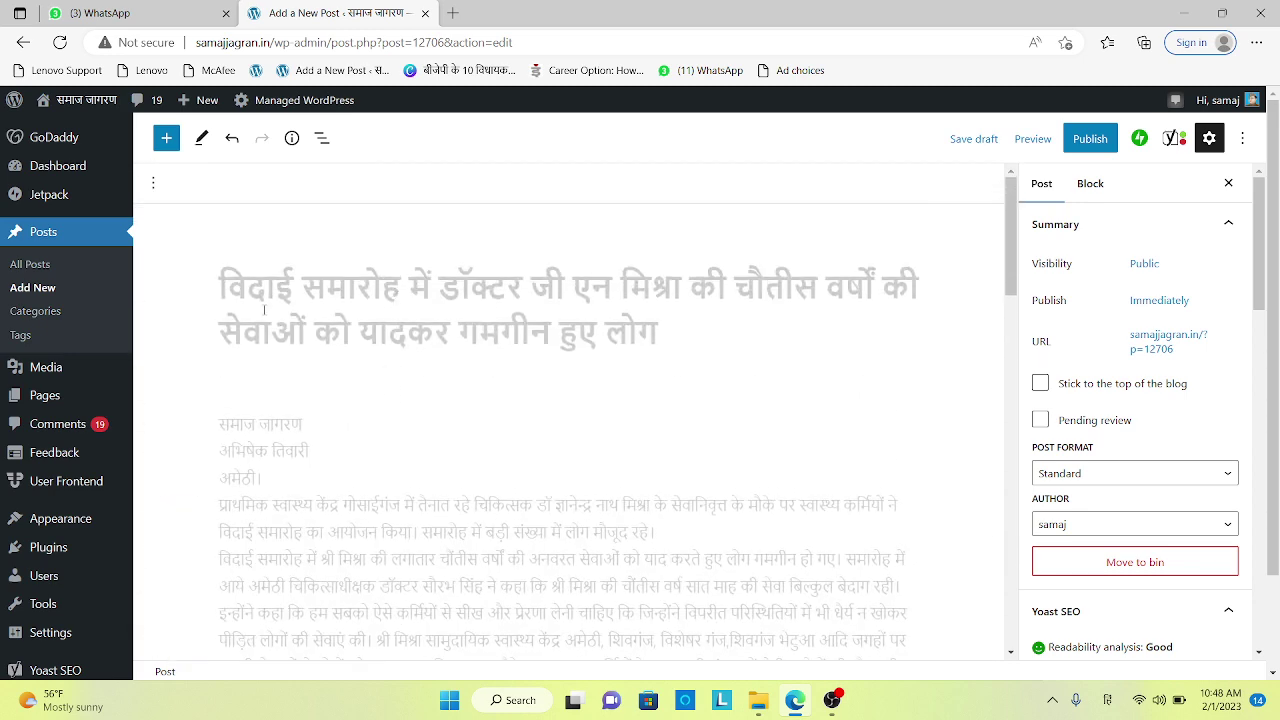
{"action": "left_click_drag", "start_coordinate": [222, 287], "coordinate": [690, 287]}
{"action": "key", "text": "ctrl+c"}
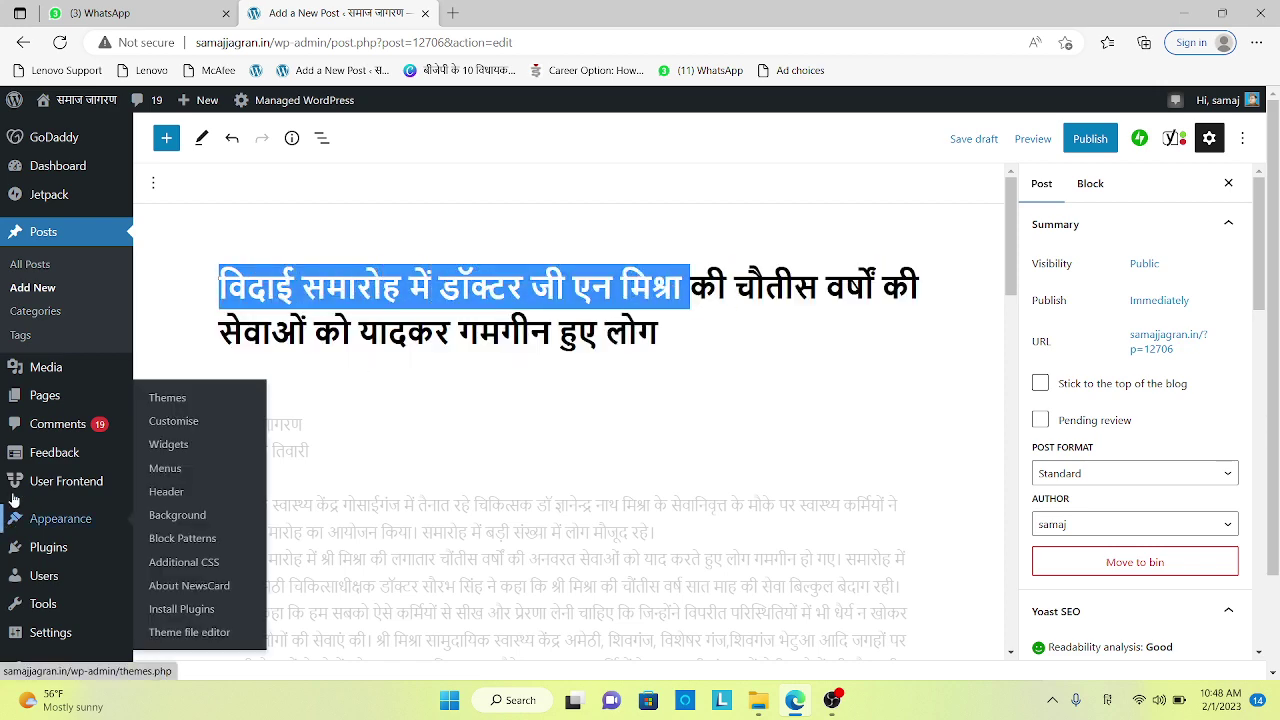
Switch to English text input in a new browser tab, open google.com and search for "translate".
{"action": "left_click", "coordinate": [452, 13]}
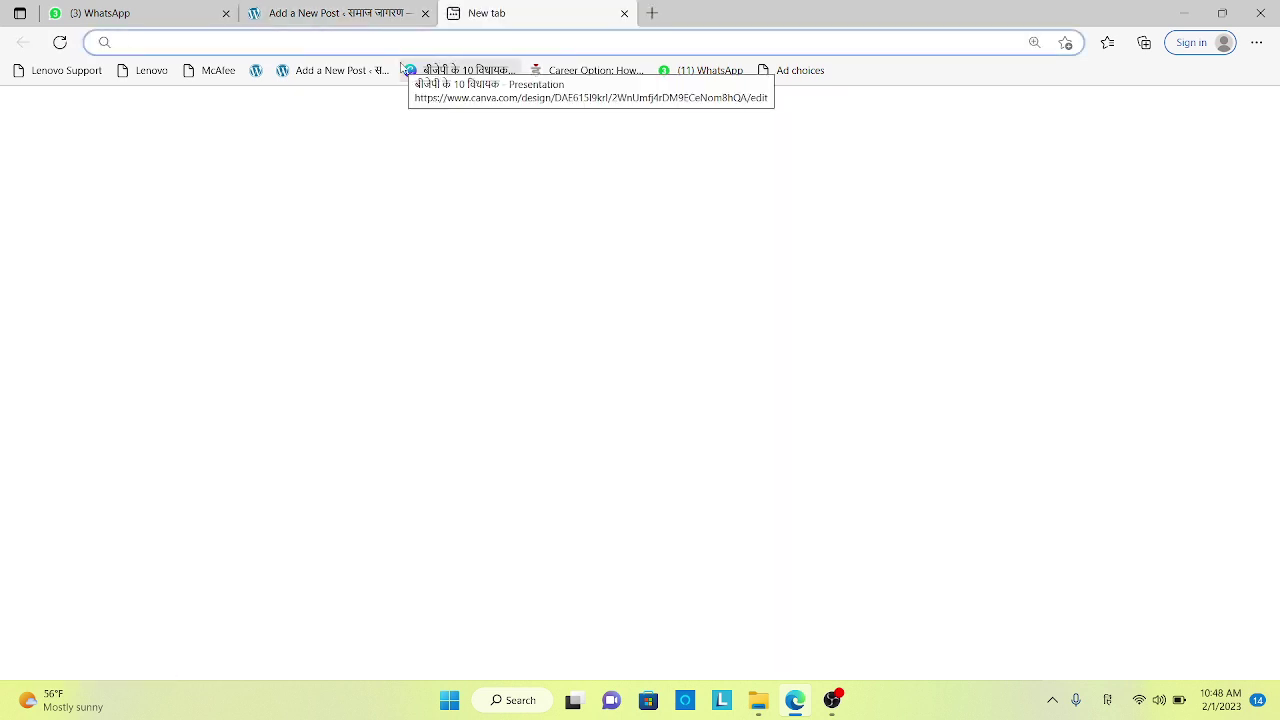
{"action": "type", "text": "डी"}
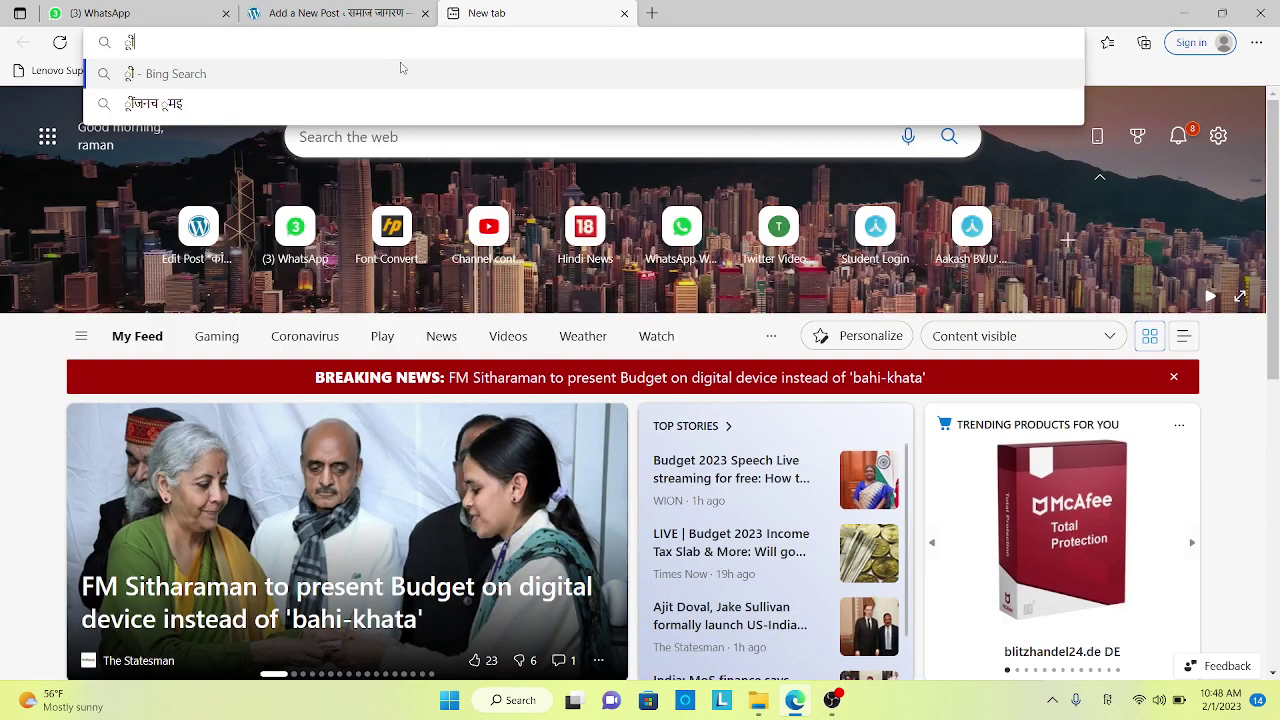
{"action": "key", "text": "BackSpace"}
{"action": "key", "text": "super+space"}
{"action": "type", "text": "g"}
{"action": "key", "text": "Return"}
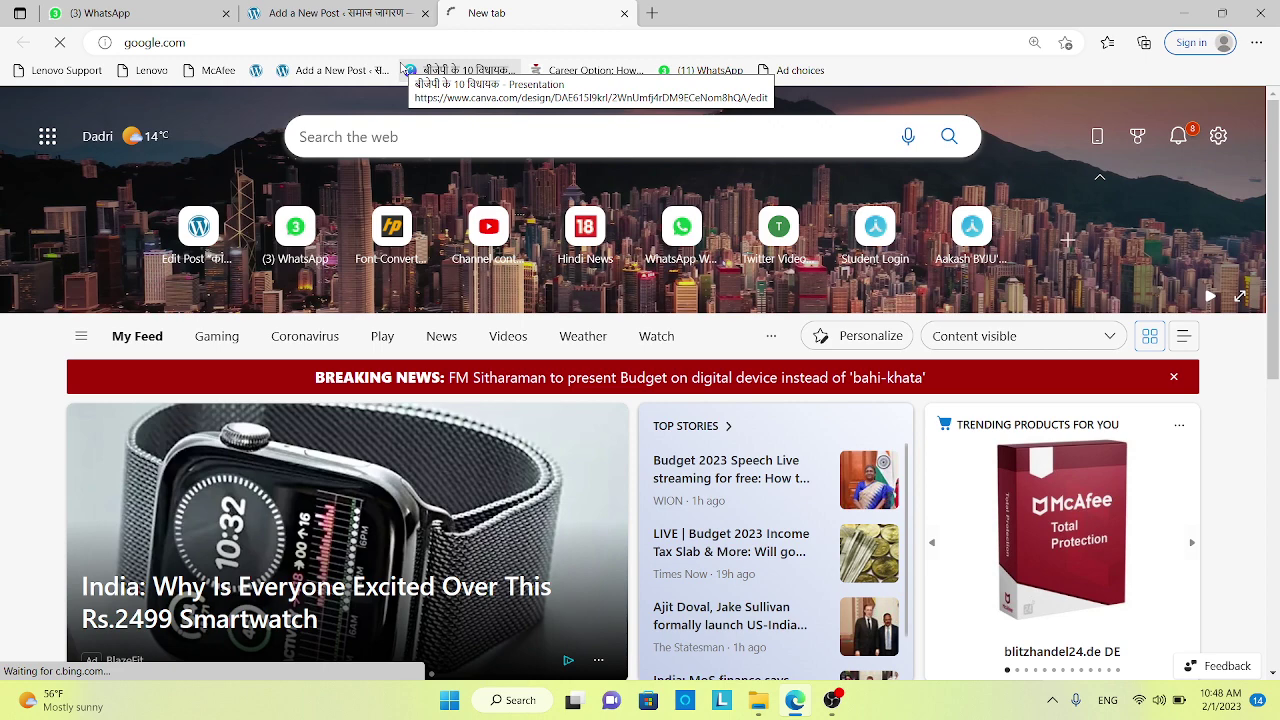
{"action": "type", "text": "tra"}
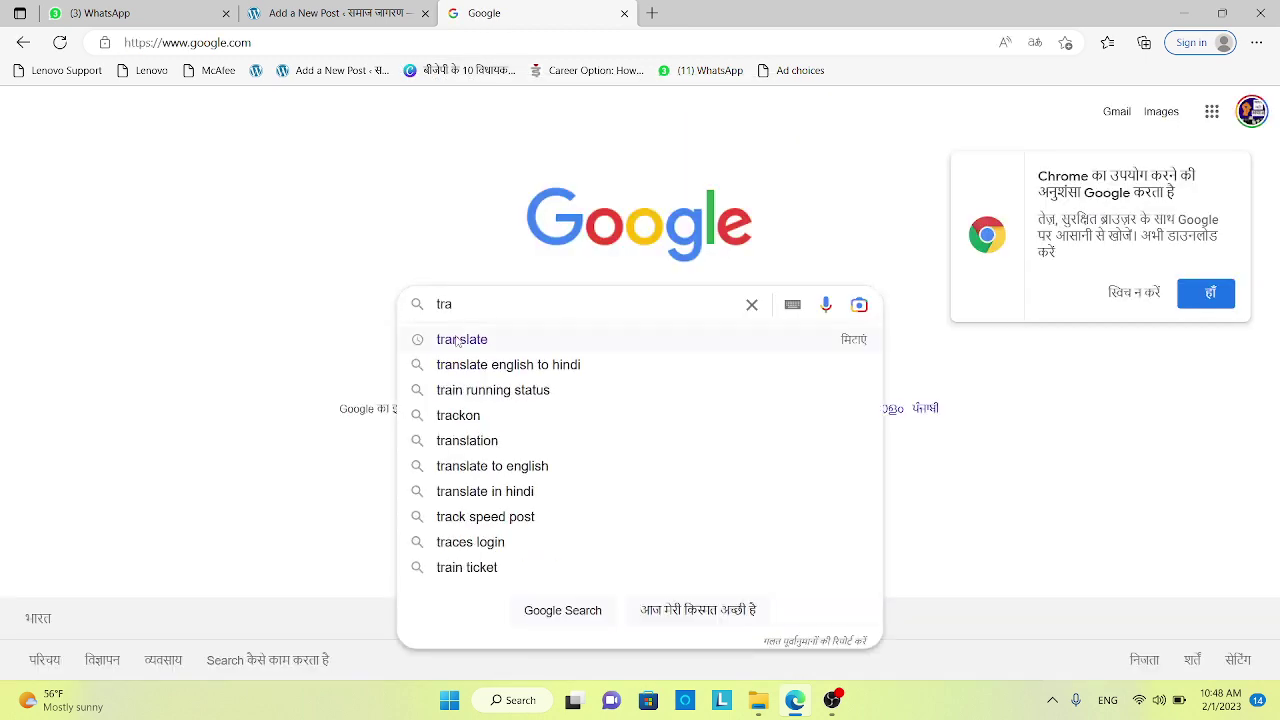
{"action": "left_click", "coordinate": [455, 342]}
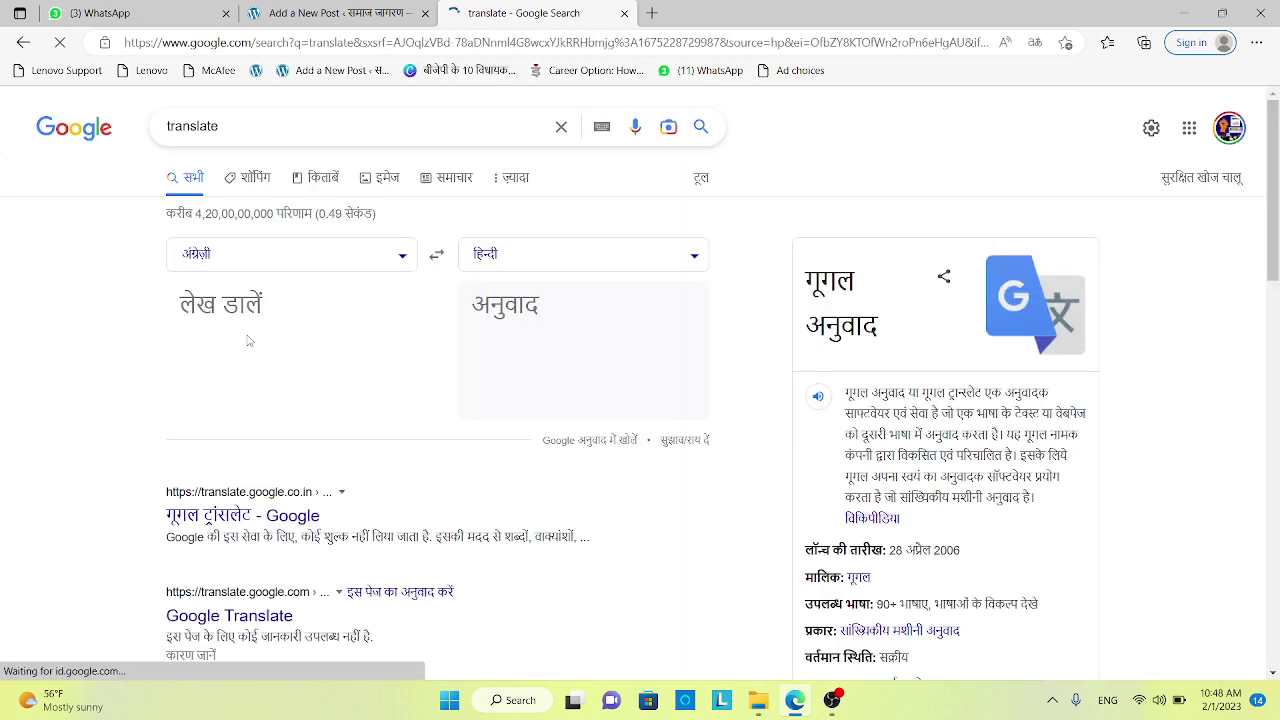
Paste the copied headline words into the translator, set the target language to English and copy the translation.
{"action": "left_click", "coordinate": [269, 313]}
{"action": "key", "text": "ctrl+v"}
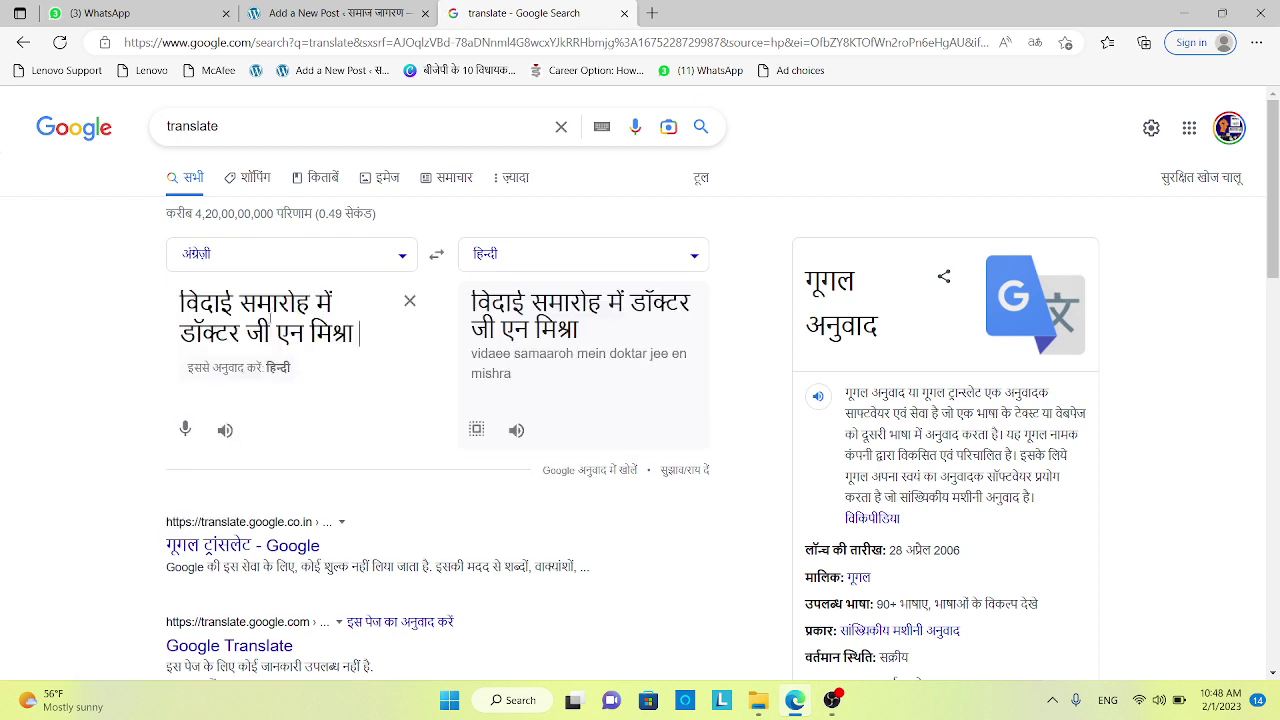
{"action": "left_click", "coordinate": [693, 258]}
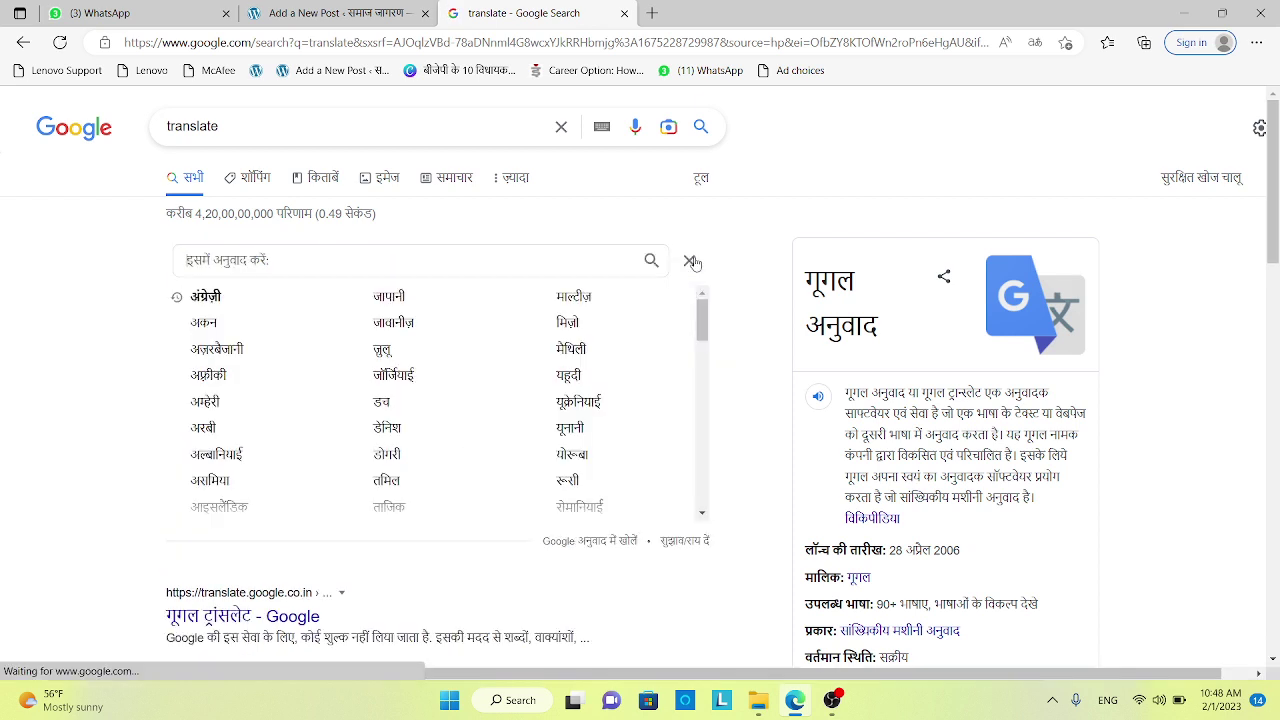
{"action": "left_click", "coordinate": [213, 309]}
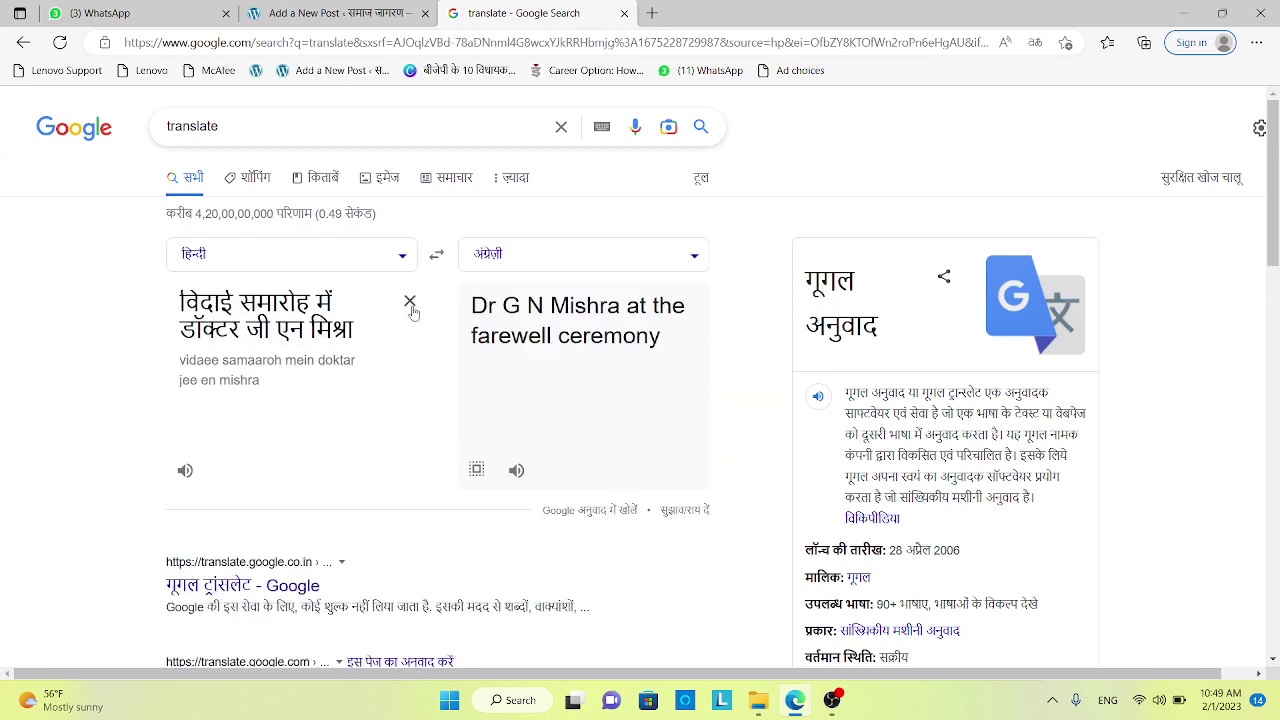
{"action": "left_click_drag", "start_coordinate": [474, 310], "coordinate": [666, 338]}
{"action": "key", "text": "ctrl+c"}
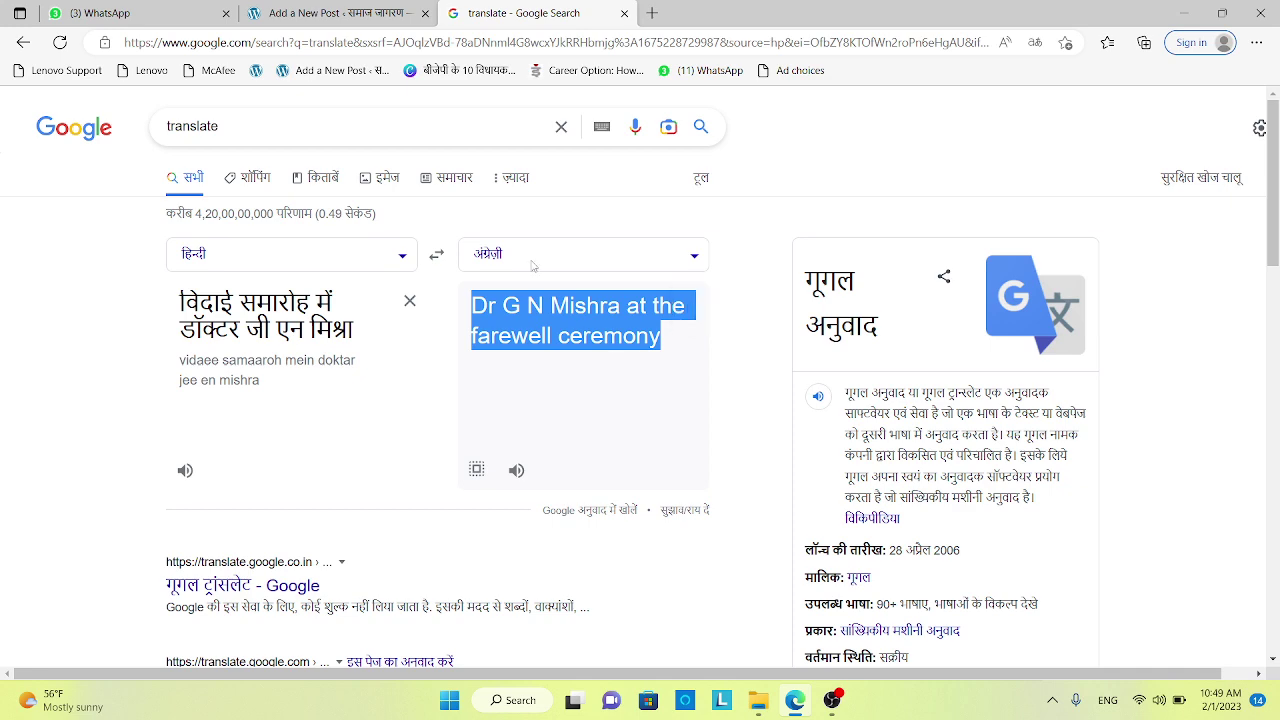
Return to the WordPress post and paste the English headline translation into the Yoast SEO slug.
{"action": "left_click", "coordinate": [295, 12]}
{"action": "scroll", "coordinate": [488, 310], "scroll_direction": "down", "scroll_amount": 15}
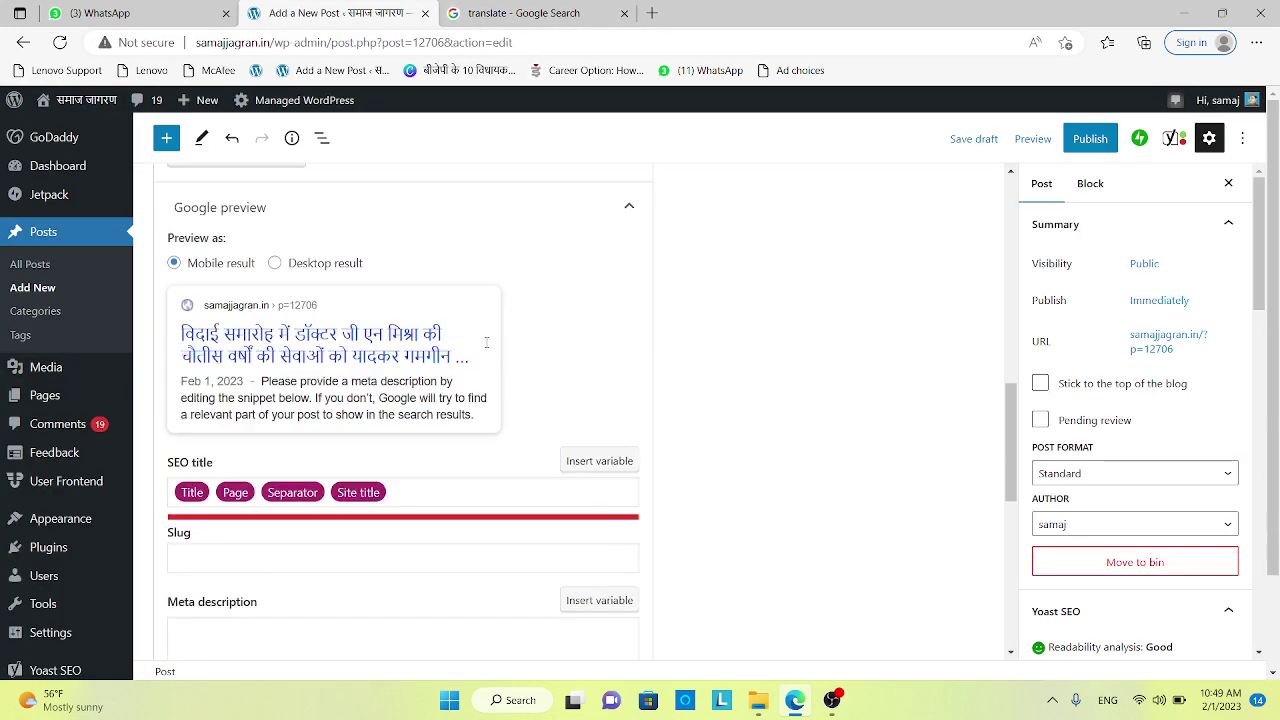
{"action": "left_click", "coordinate": [246, 308]}
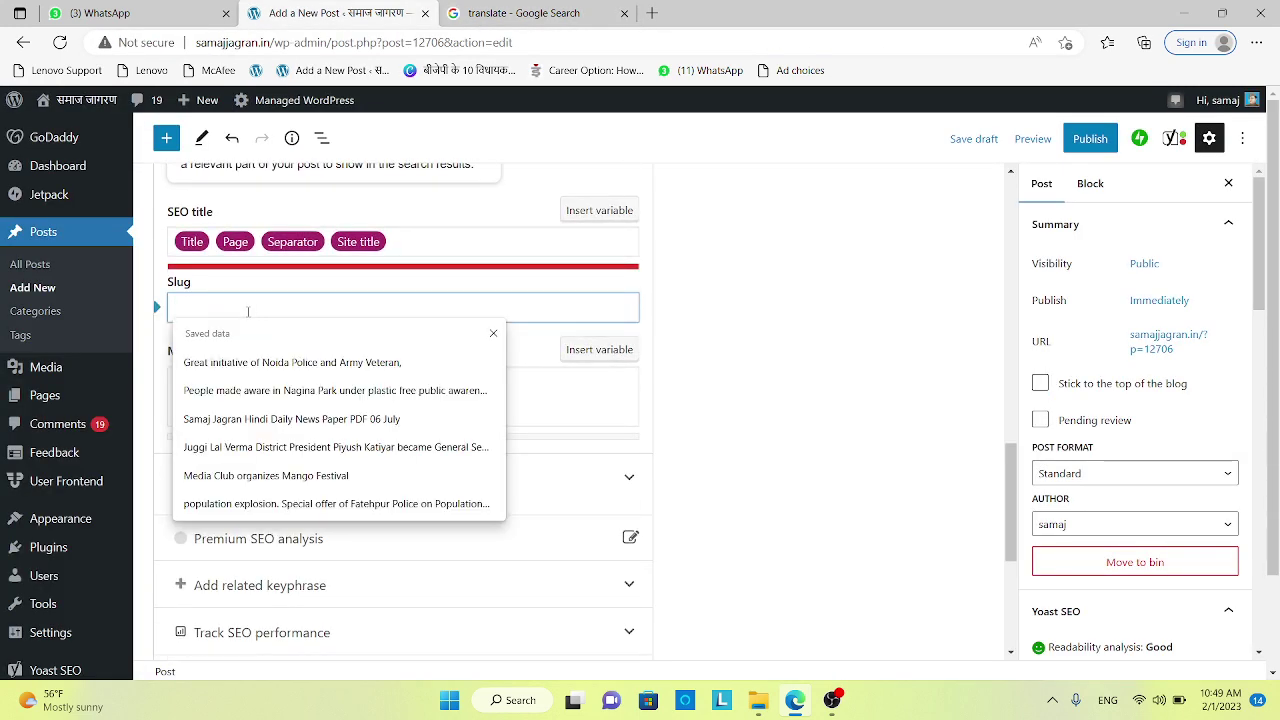
{"action": "key", "text": "ctrl+v"}
Copy the first sentence of the article body, about the health centre farewell ceremony, for use as the Yoast meta description.
{"action": "left_click", "coordinate": [252, 392]}
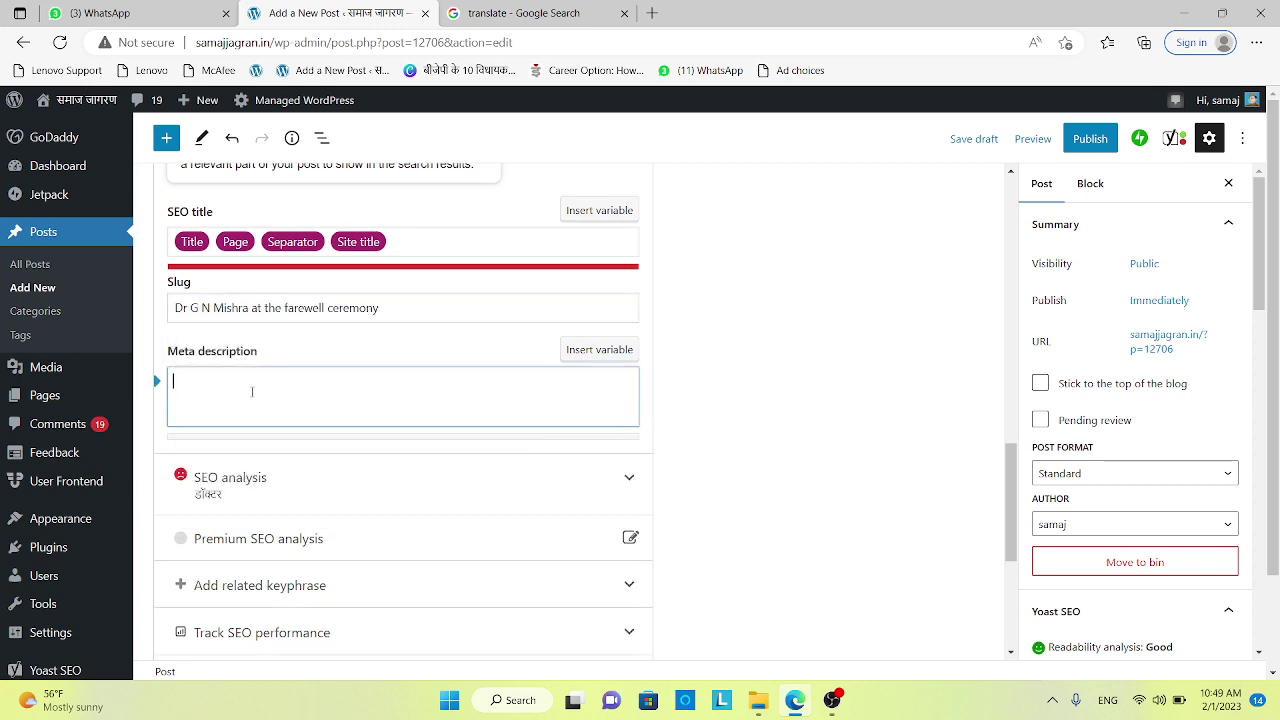
{"action": "scroll", "coordinate": [318, 381], "scroll_direction": "up", "scroll_amount": 10}
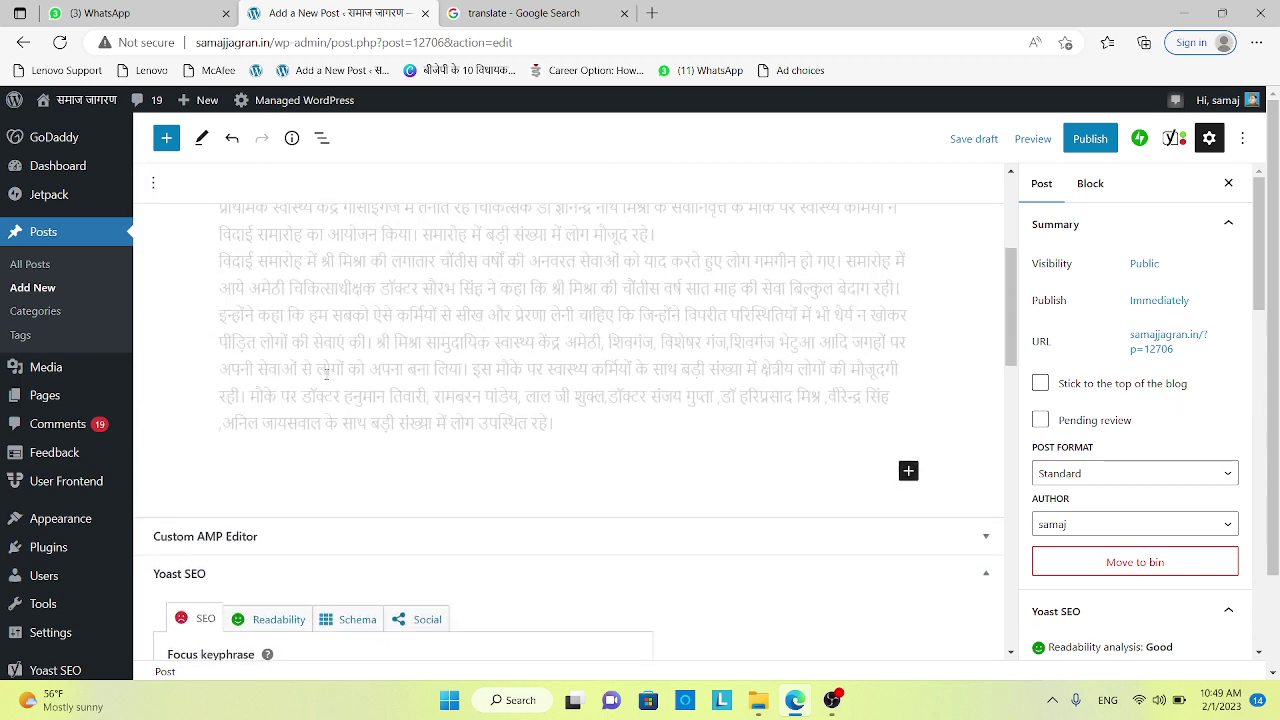
{"action": "scroll", "coordinate": [326, 374], "scroll_direction": "down", "scroll_amount": 5}
{"action": "scroll", "coordinate": [326, 374], "scroll_direction": "down", "scroll_amount": 2}
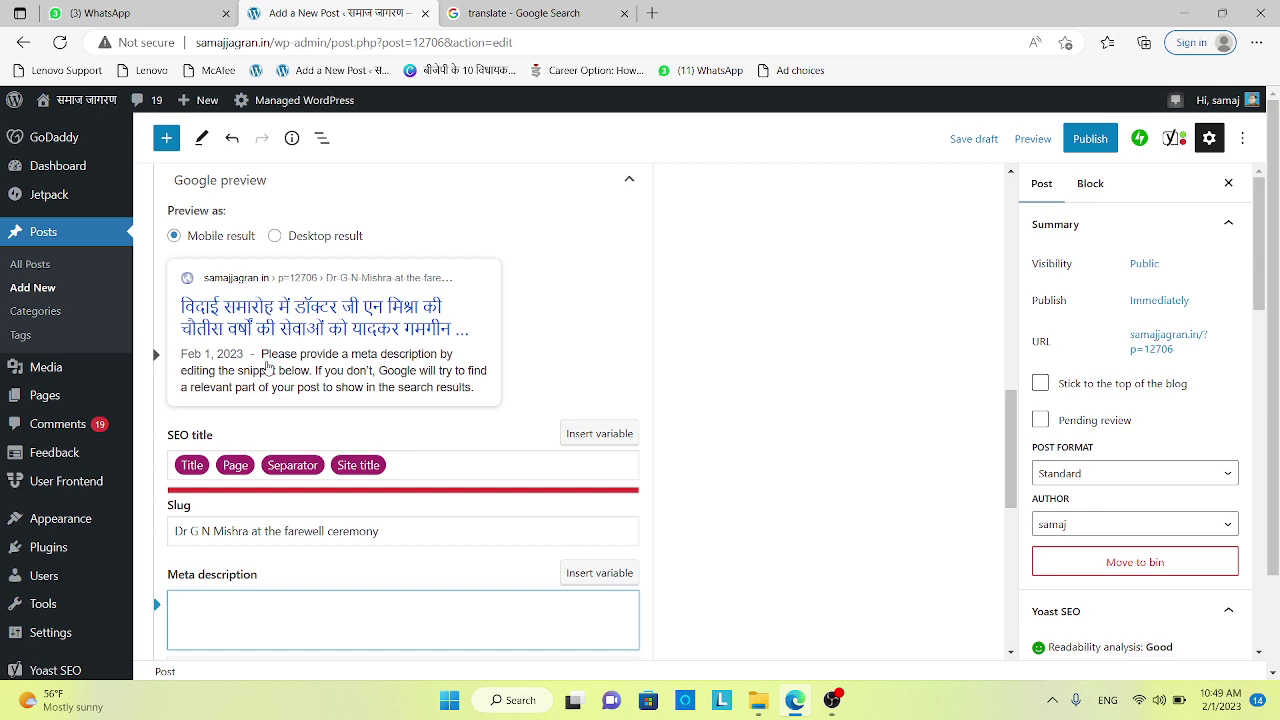
{"action": "scroll", "coordinate": [418, 342], "scroll_direction": "up", "scroll_amount": 3}
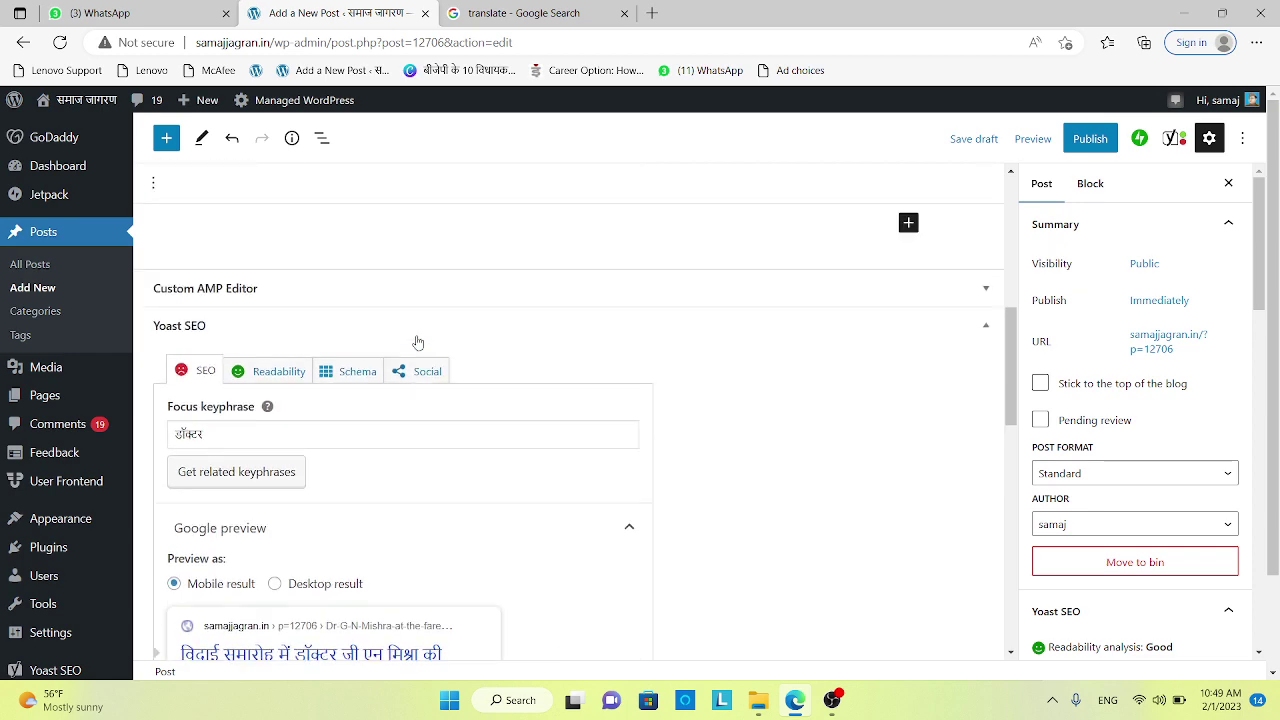
{"action": "scroll", "coordinate": [418, 342], "scroll_direction": "up", "scroll_amount": 5}
{"action": "left_click", "coordinate": [276, 447]}
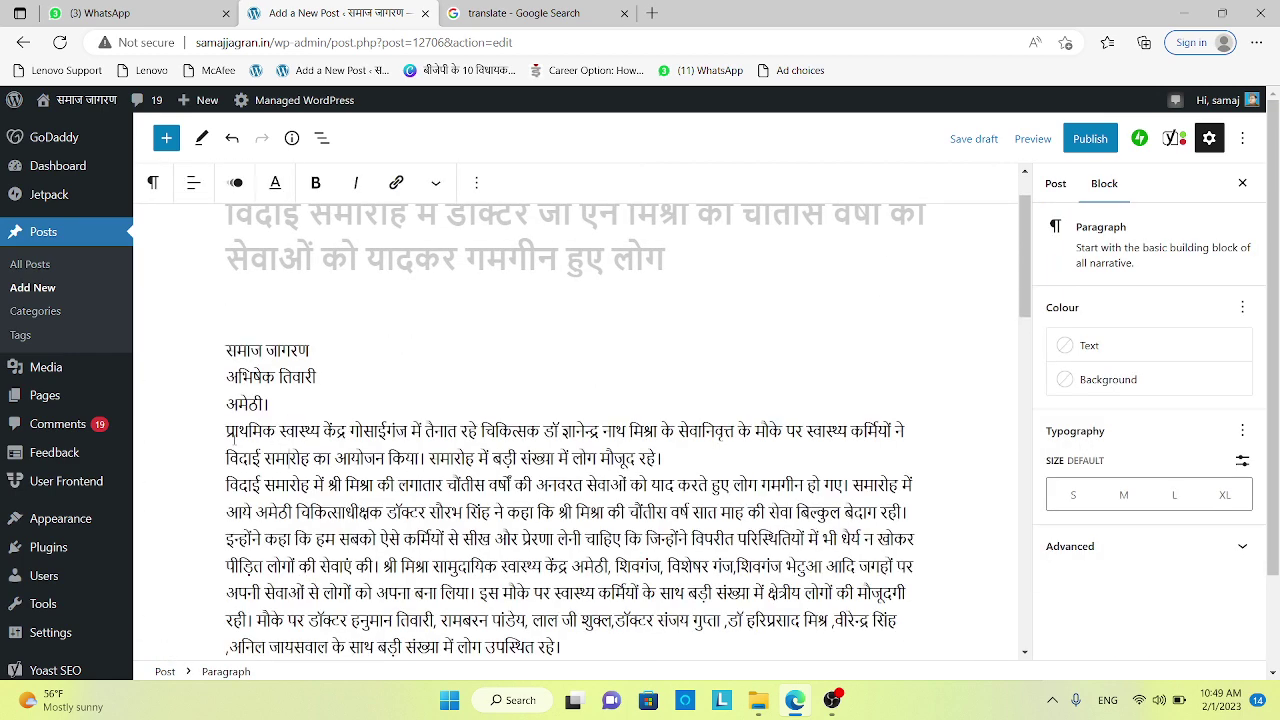
{"action": "left_click_drag", "start_coordinate": [226, 431], "coordinate": [420, 458]}
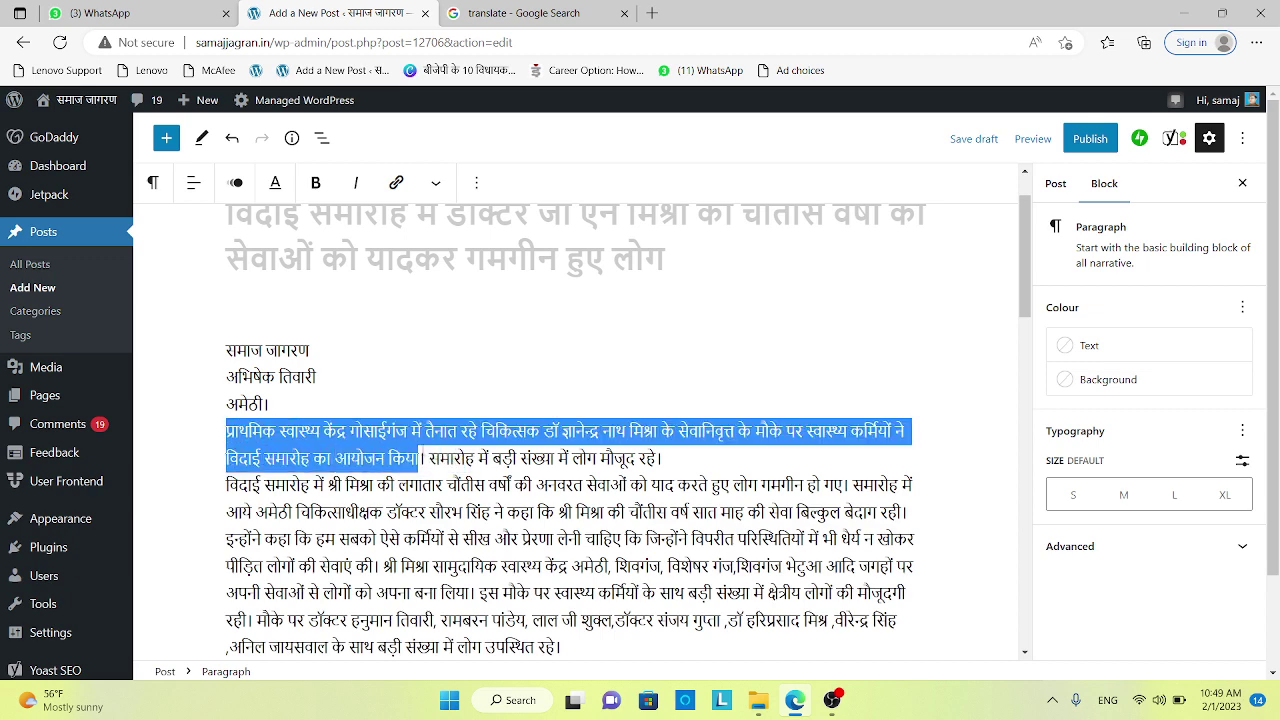
Paste the copied sentence into the Yoast meta description and delete its ending "समारोह का आयोजन किया".
{"action": "scroll", "coordinate": [427, 433], "scroll_direction": "down", "scroll_amount": 15}
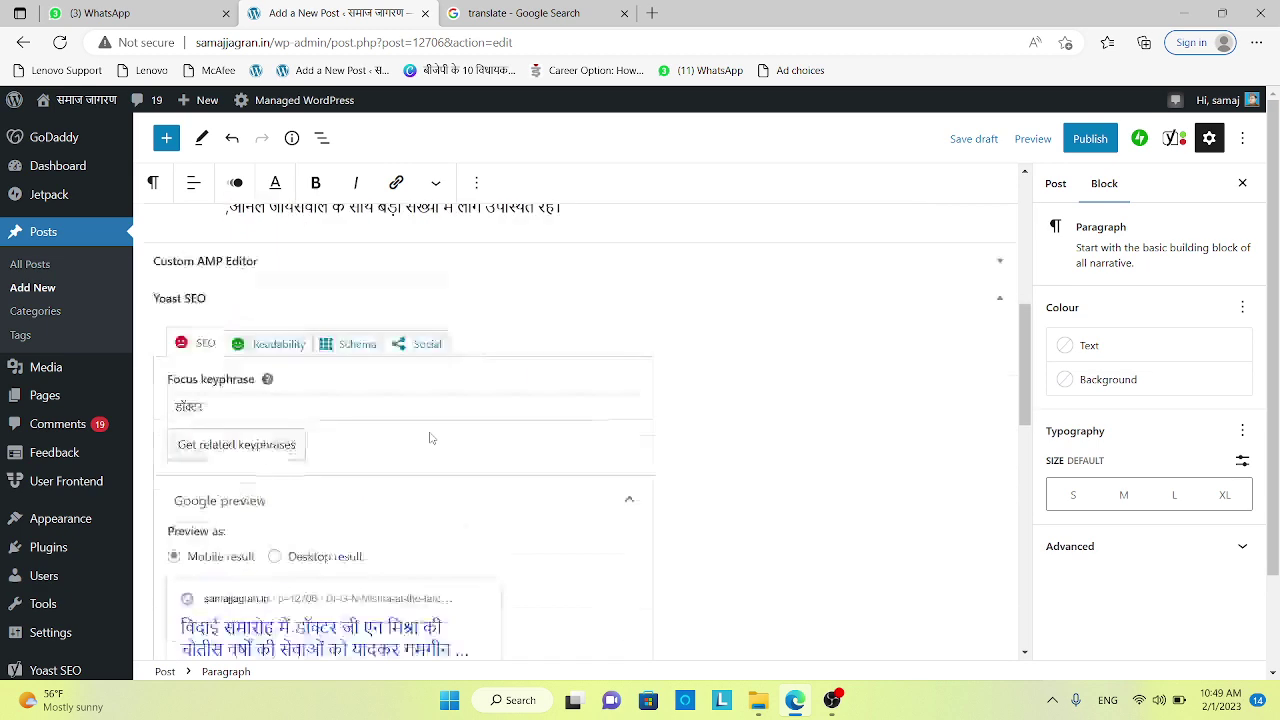
{"action": "left_click", "coordinate": [260, 390]}
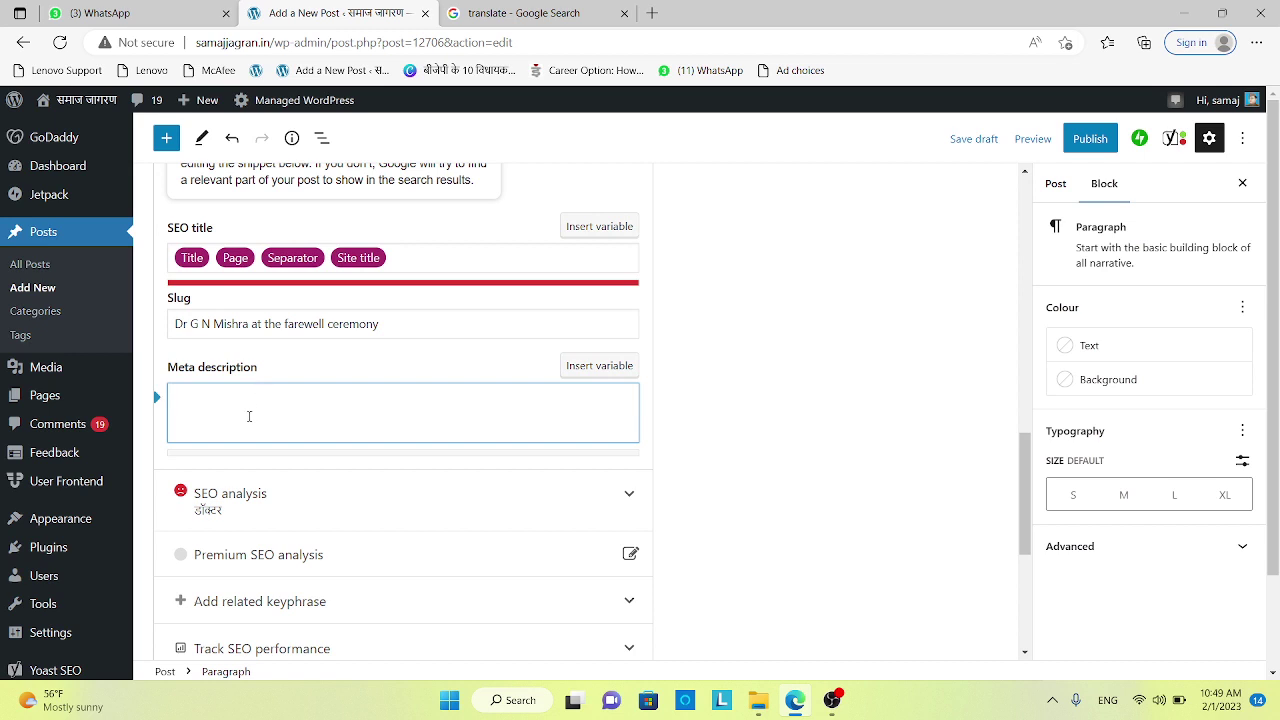
{"action": "key", "text": "ctrl+v"}
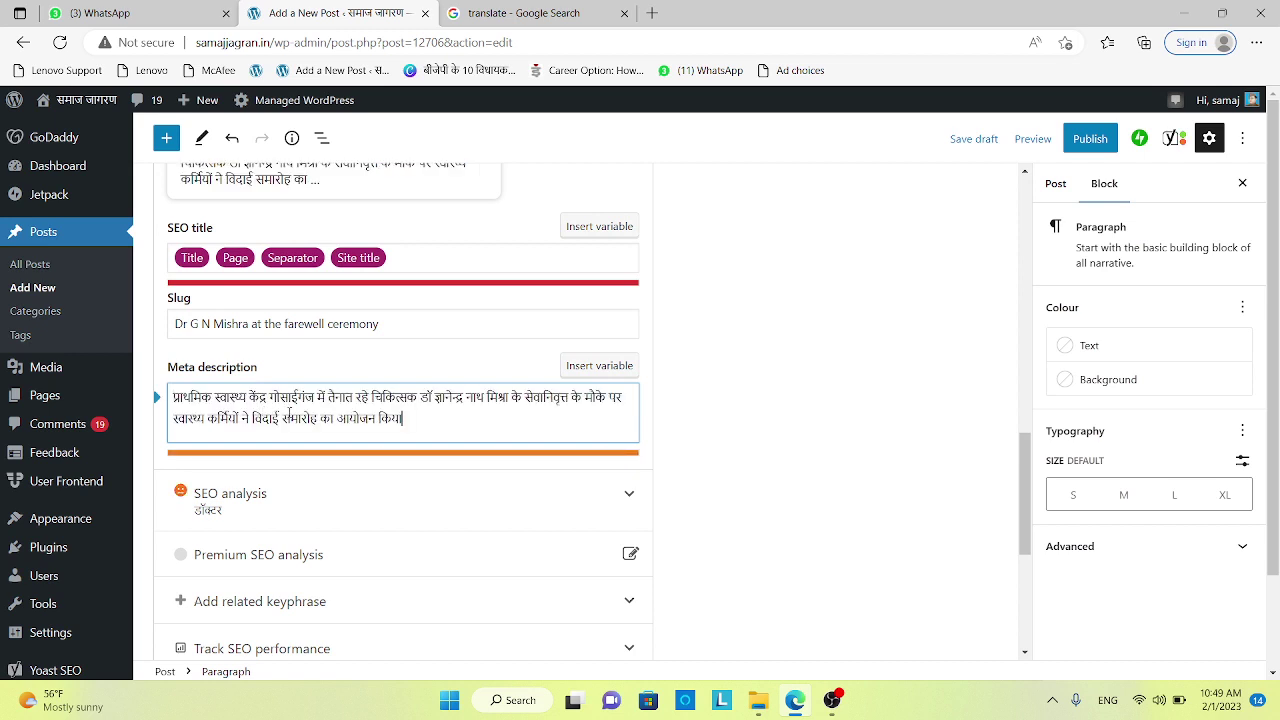
{"action": "left_click_drag", "start_coordinate": [280, 418], "coordinate": [438, 418]}
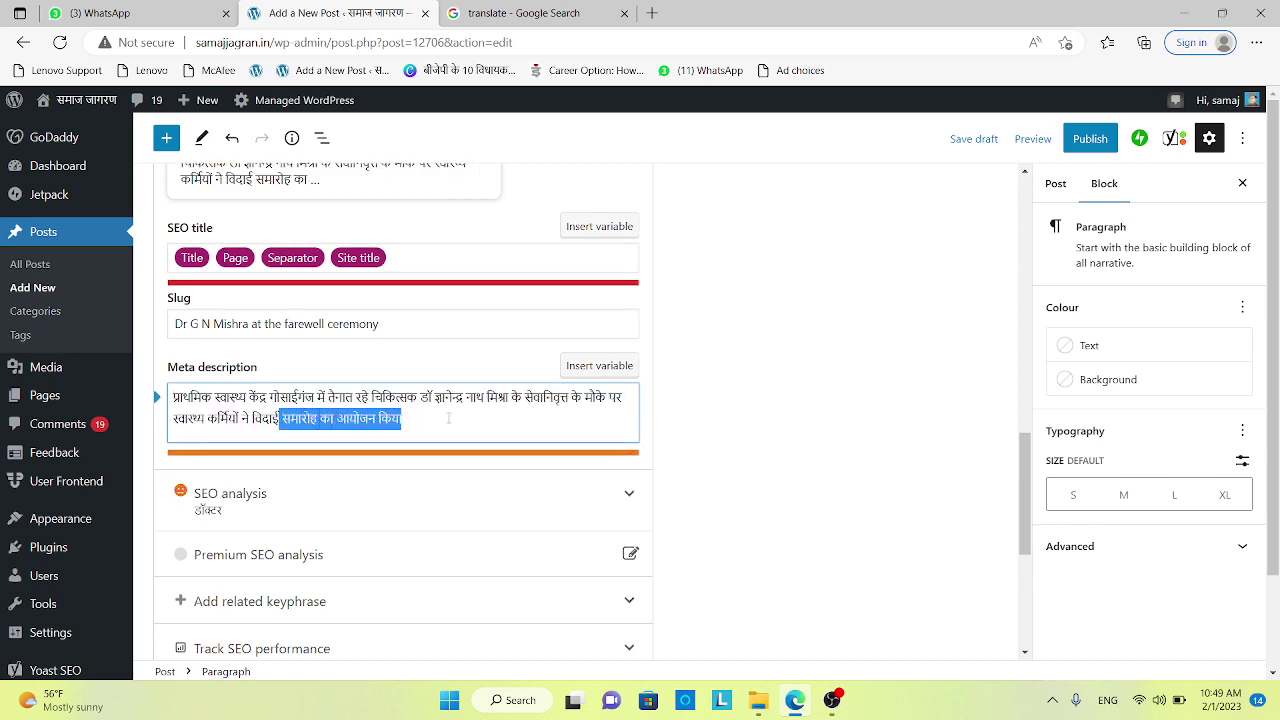
{"action": "key", "text": "BackSpace"}
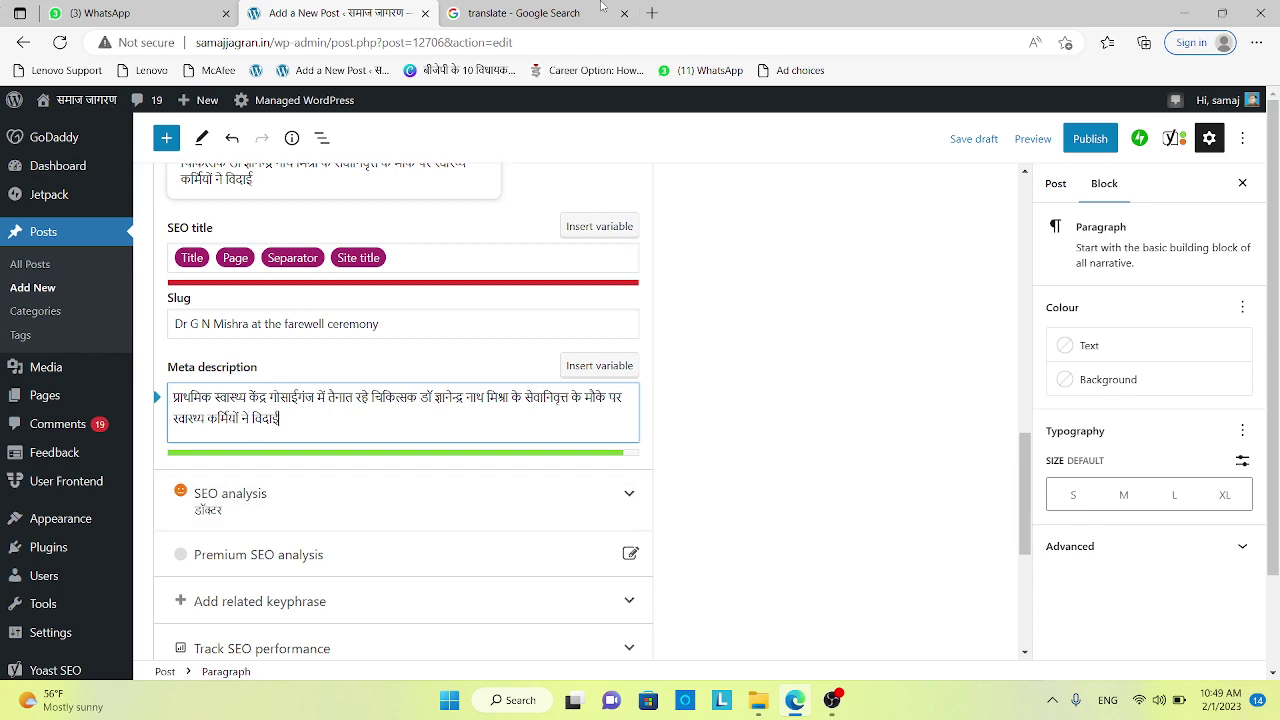
Switch to WhatsApp Web and download the group photo posted below the news message.
{"action": "left_click", "coordinate": [110, 13]}
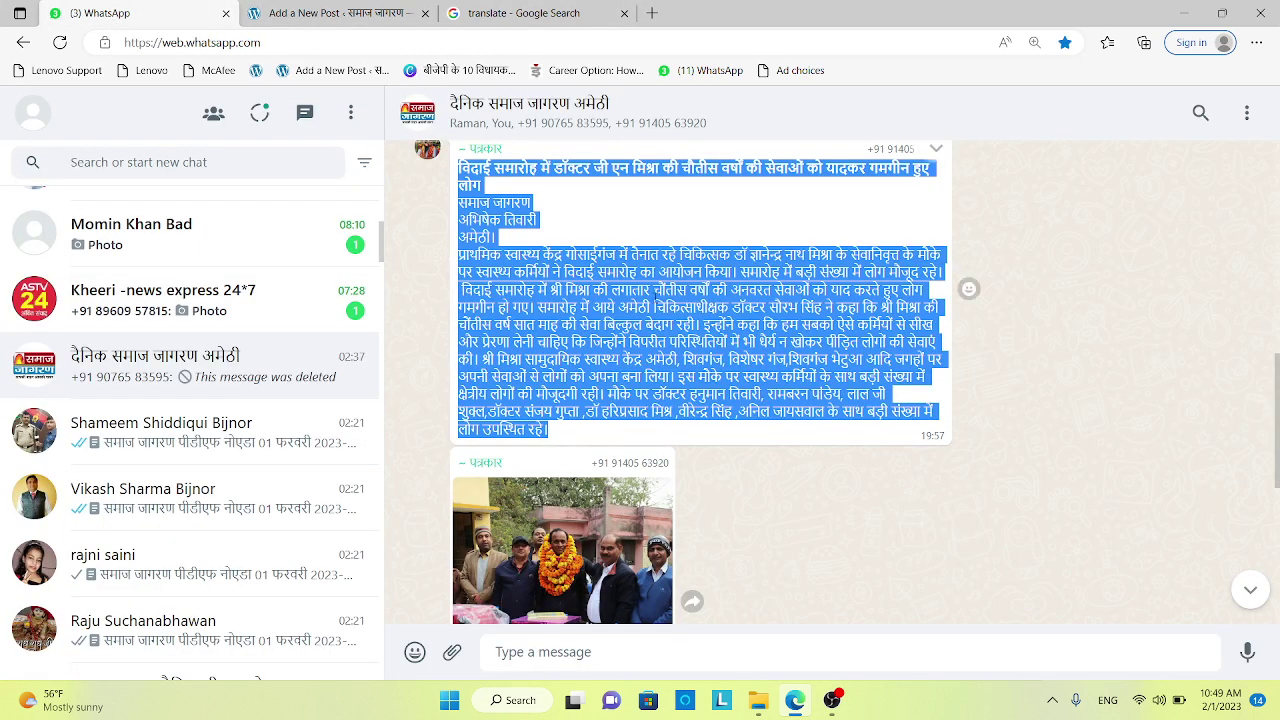
{"action": "scroll", "coordinate": [968, 289], "scroll_direction": "down", "scroll_amount": 2}
{"action": "left_click", "coordinate": [660, 246]}
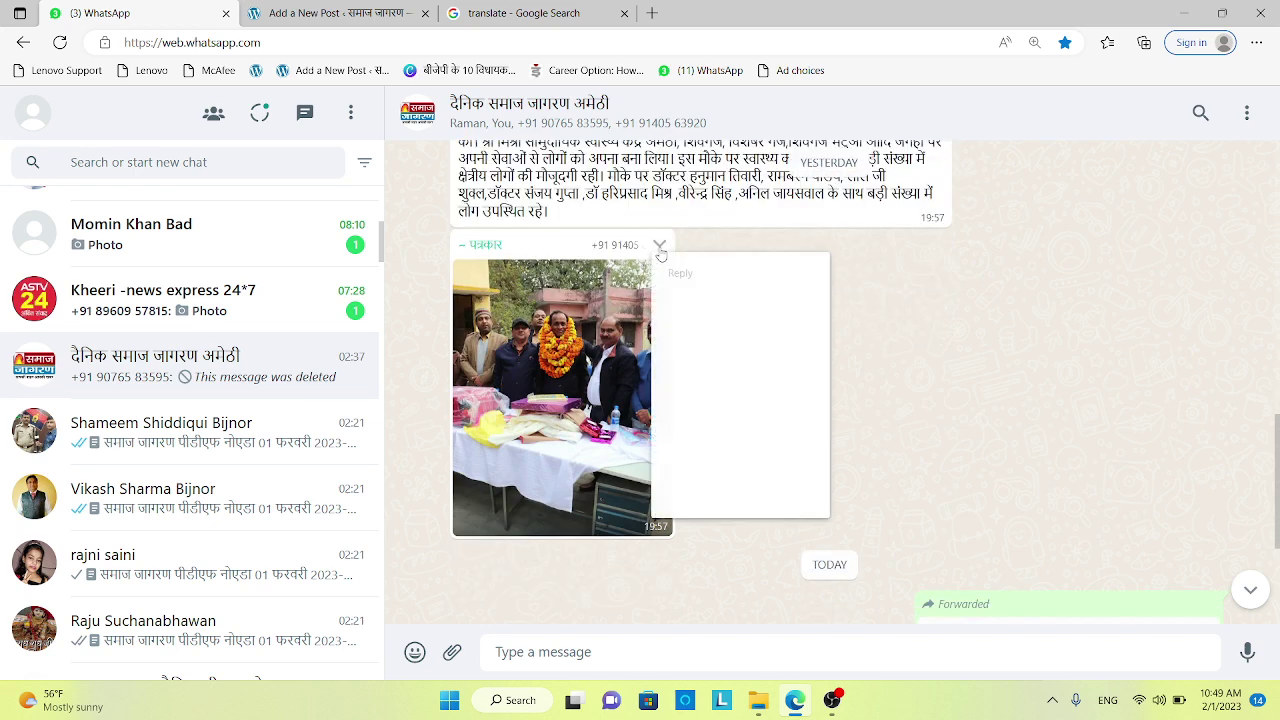
{"action": "left_click", "coordinate": [720, 386]}
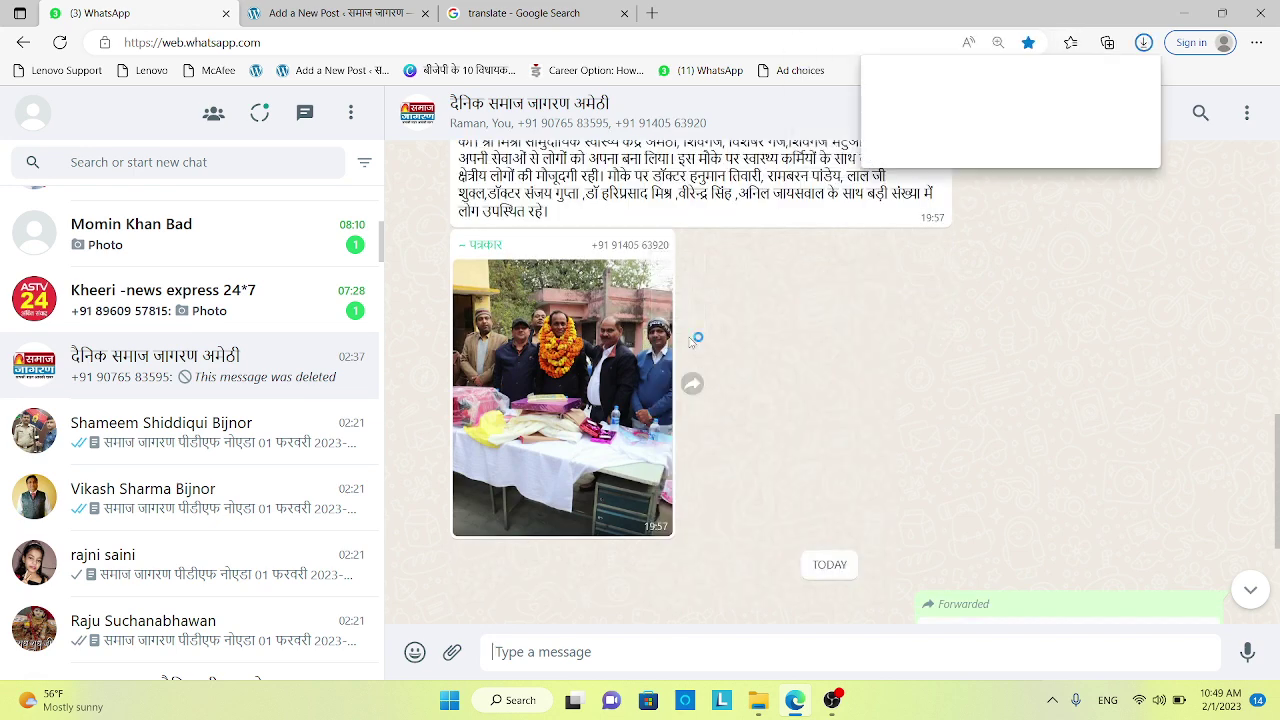
Return to the WordPress post and start choosing a file from Downloads to upload as the featured image through the Media Library.
{"action": "left_click", "coordinate": [320, 14]}
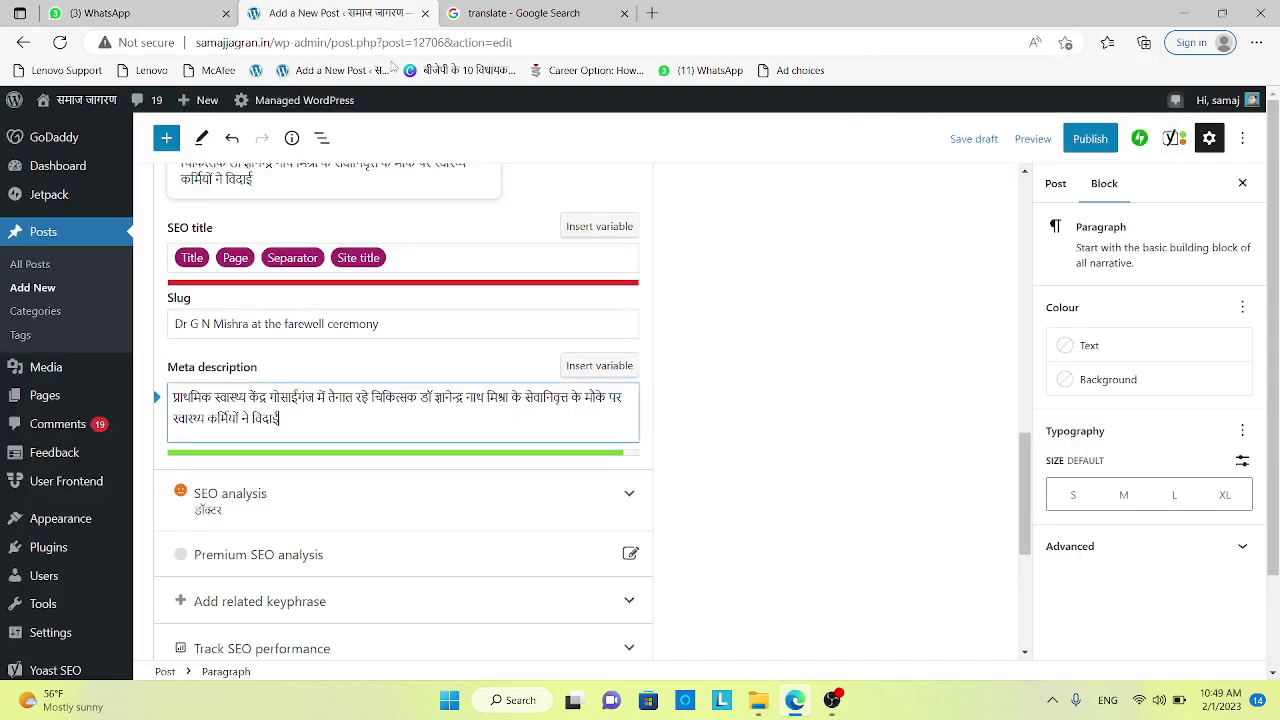
{"action": "left_click", "coordinate": [1056, 183]}
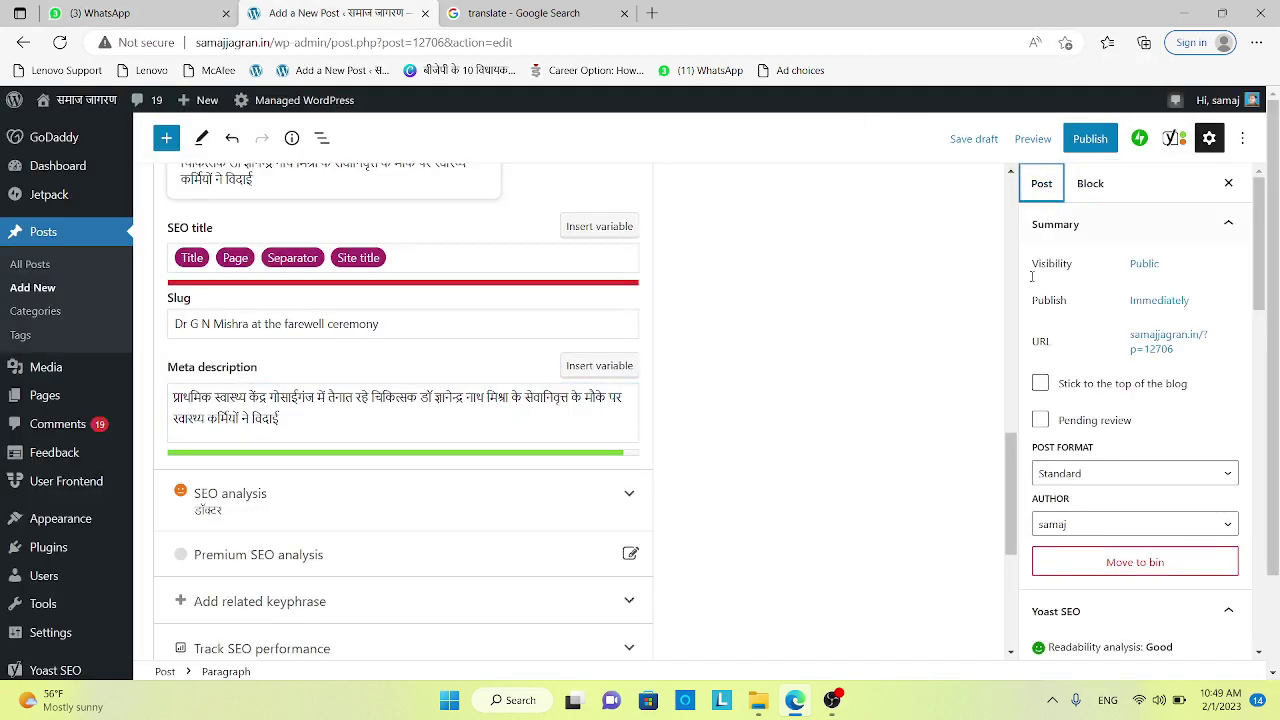
{"action": "scroll", "coordinate": [1140, 375], "scroll_direction": "down", "scroll_amount": 8}
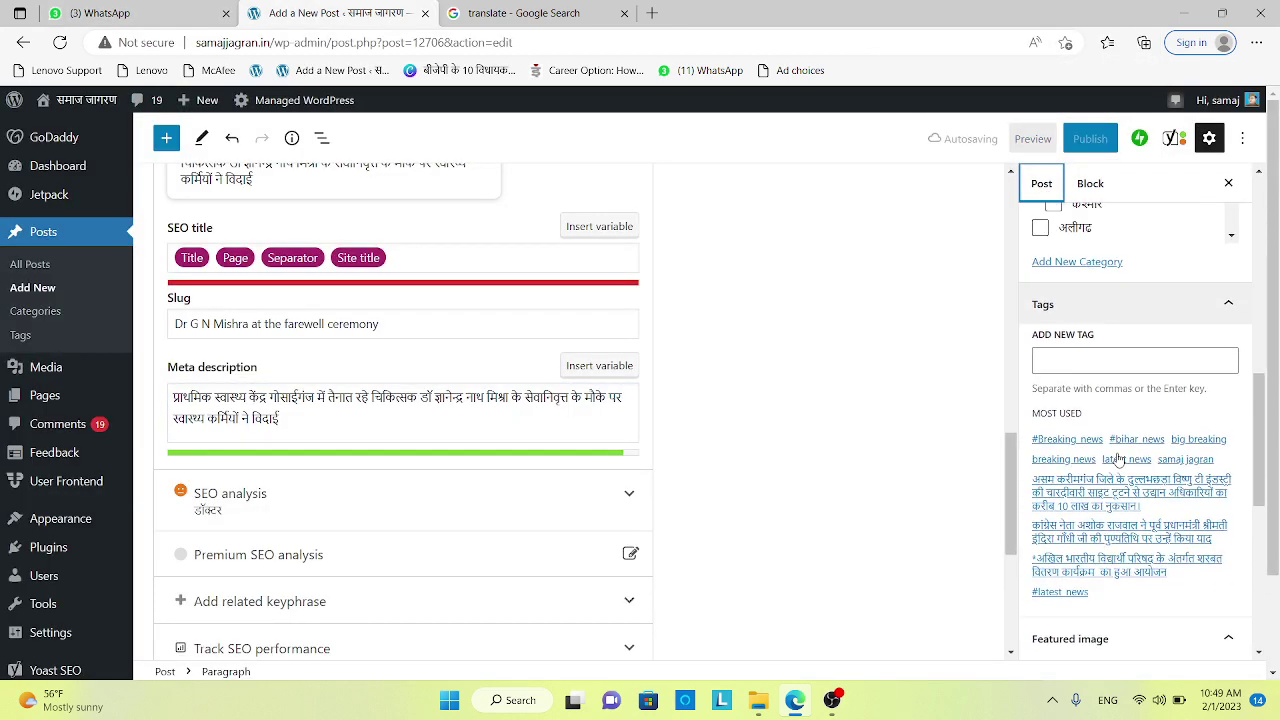
{"action": "scroll", "coordinate": [1119, 459], "scroll_direction": "down", "scroll_amount": 3}
{"action": "left_click", "coordinate": [1105, 537]}
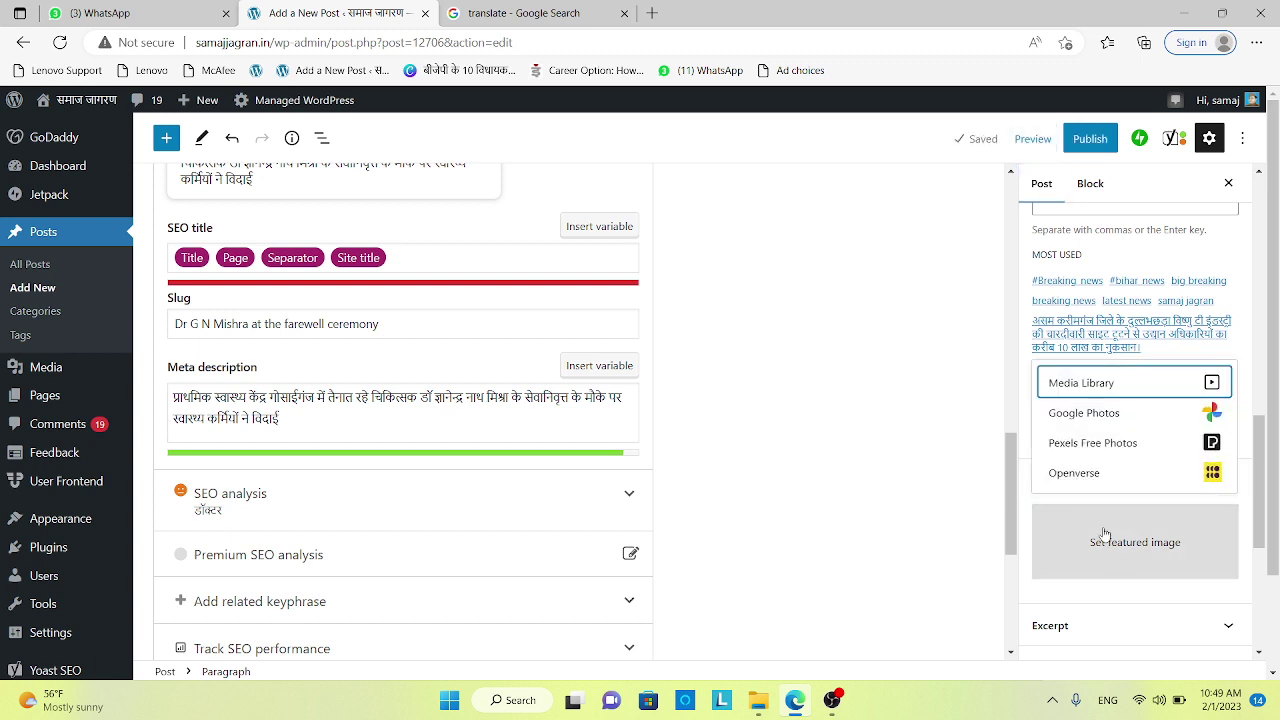
{"action": "left_click", "coordinate": [1094, 385]}
{"action": "left_click", "coordinate": [639, 405]}
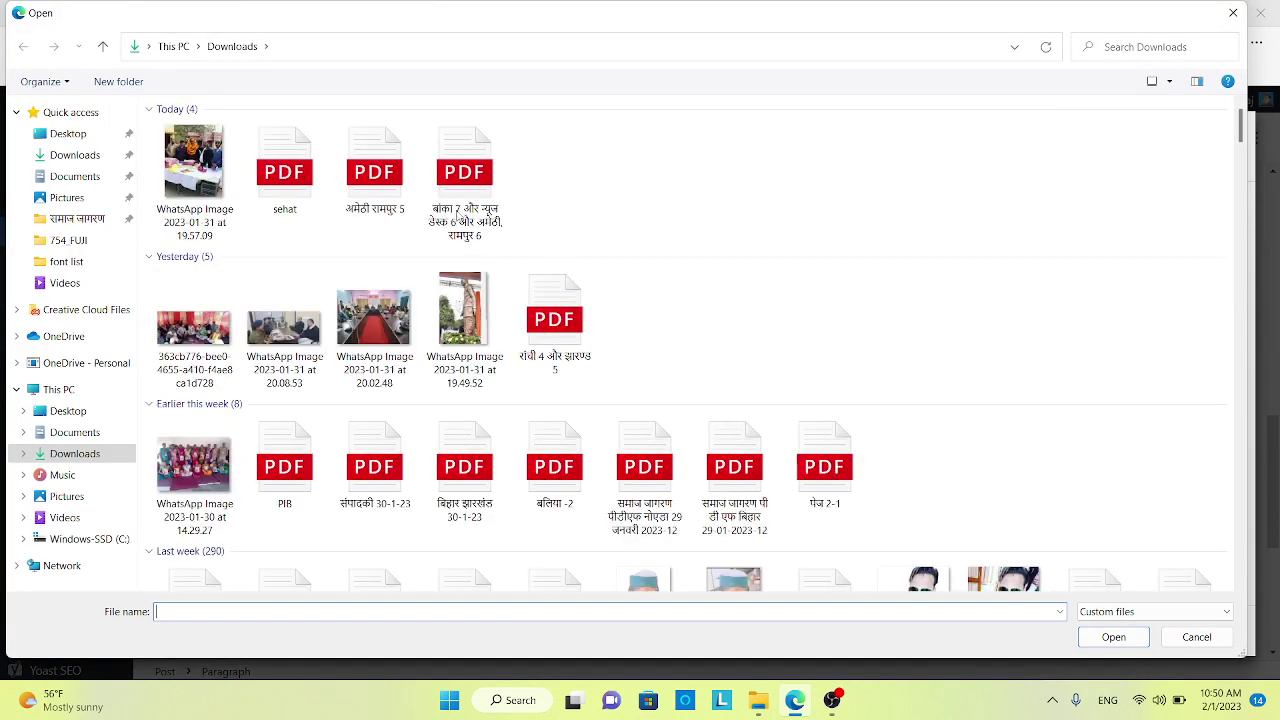
Open the downloaded "WhatsApp Image 2023-01-31 at 19.57.09" in Paint from the file chooser.
{"action": "left_click", "coordinate": [192, 162]}
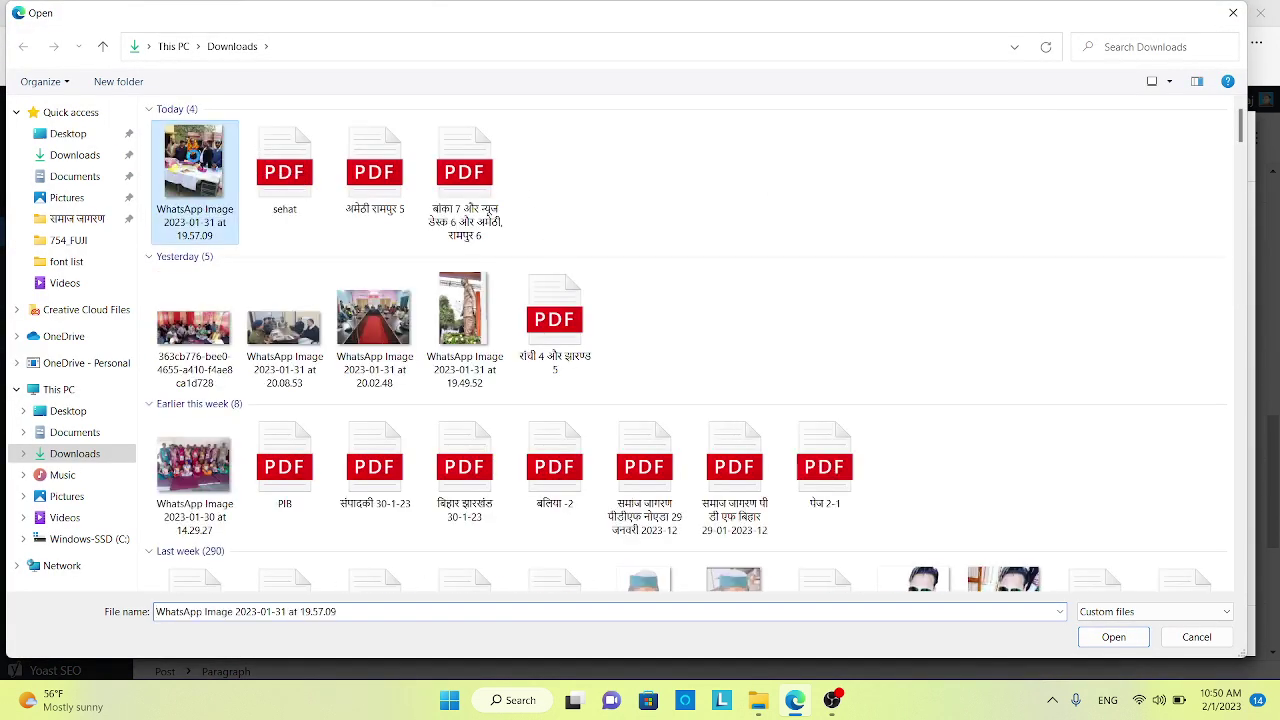
{"action": "right_click", "coordinate": [193, 158]}
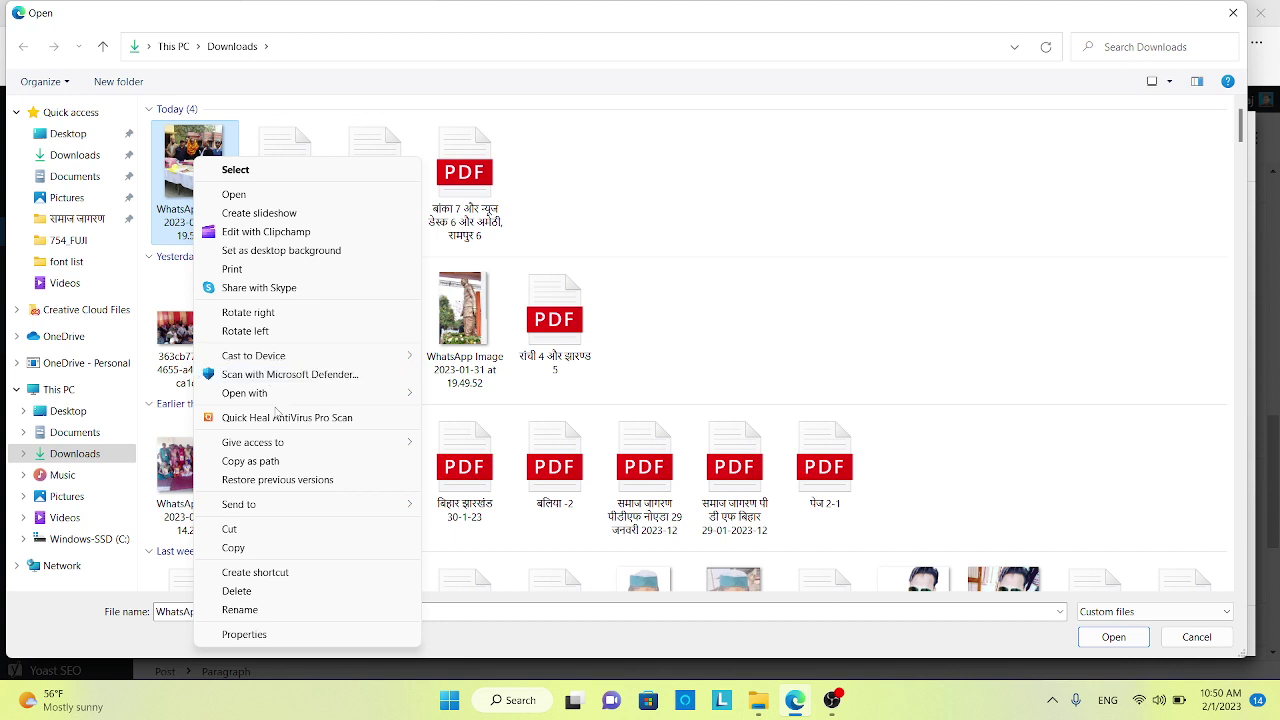
{"action": "mouse_move", "coordinate": [362, 397]}
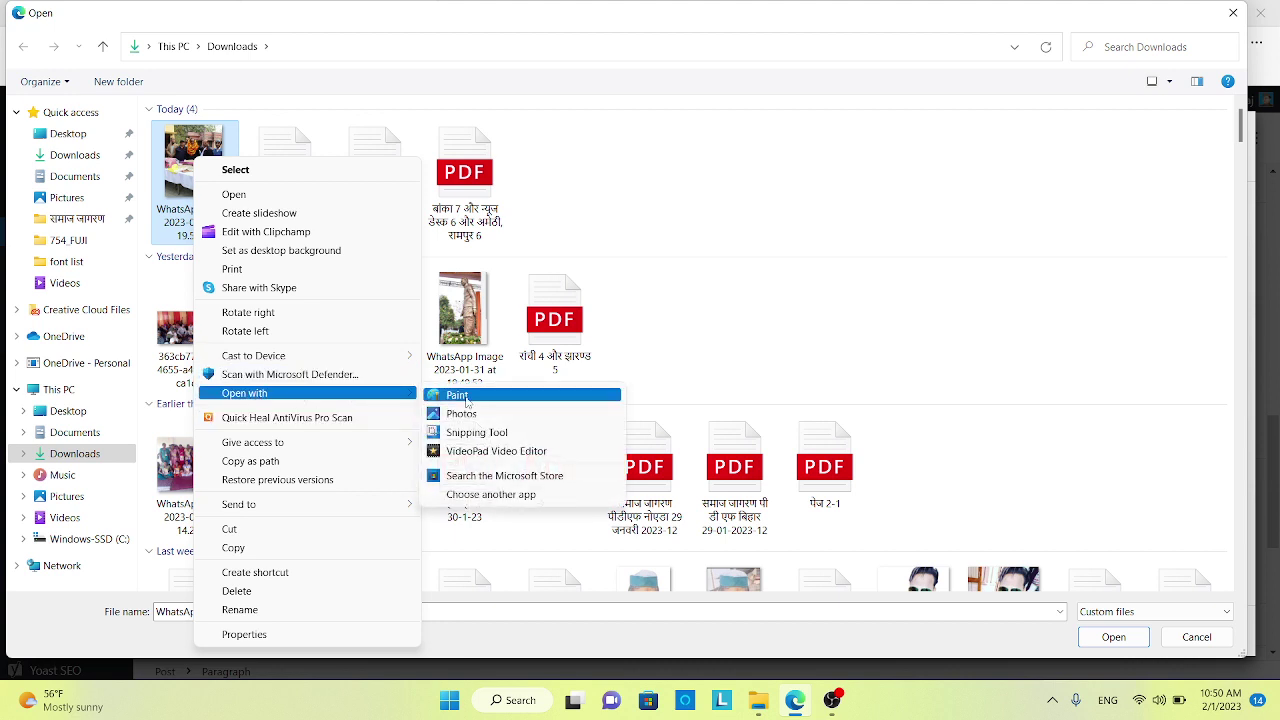
{"action": "left_click", "coordinate": [462, 395]}
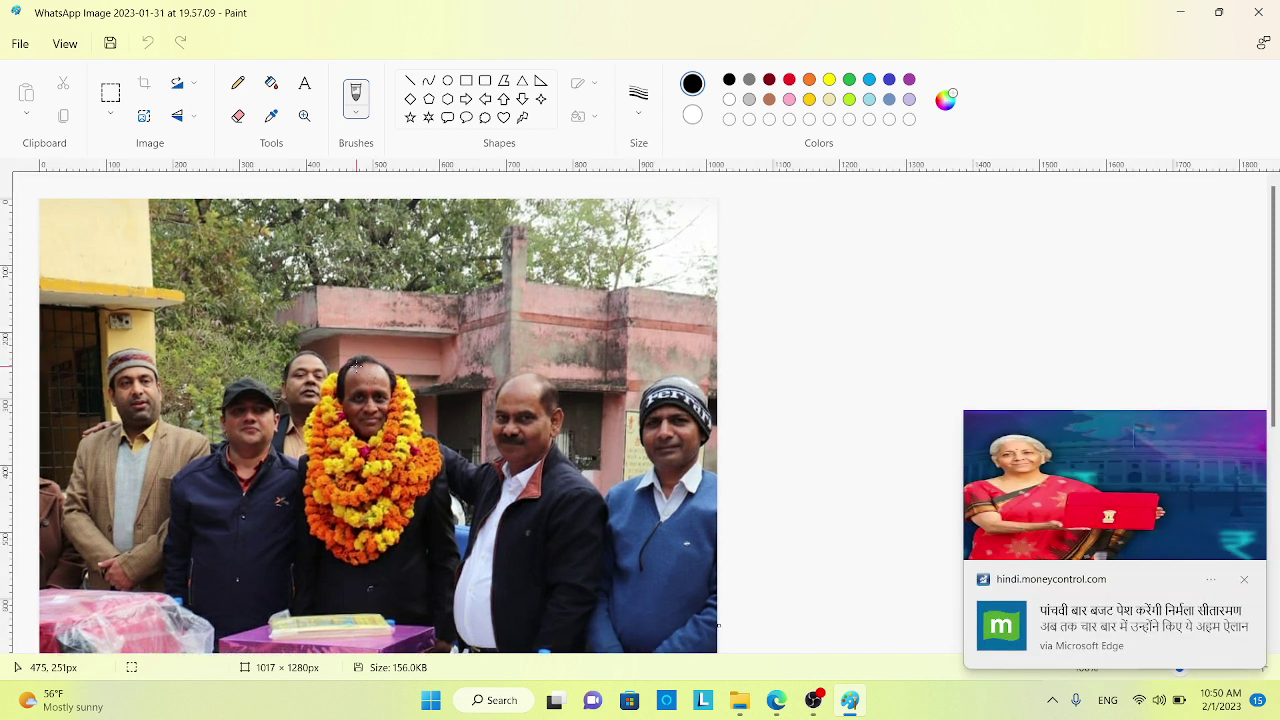
Resize the photo to 560 pixels wide with its proportions kept, save it and close Paint.
{"action": "key", "text": "t"}
{"action": "left_click", "coordinate": [455, 302]}
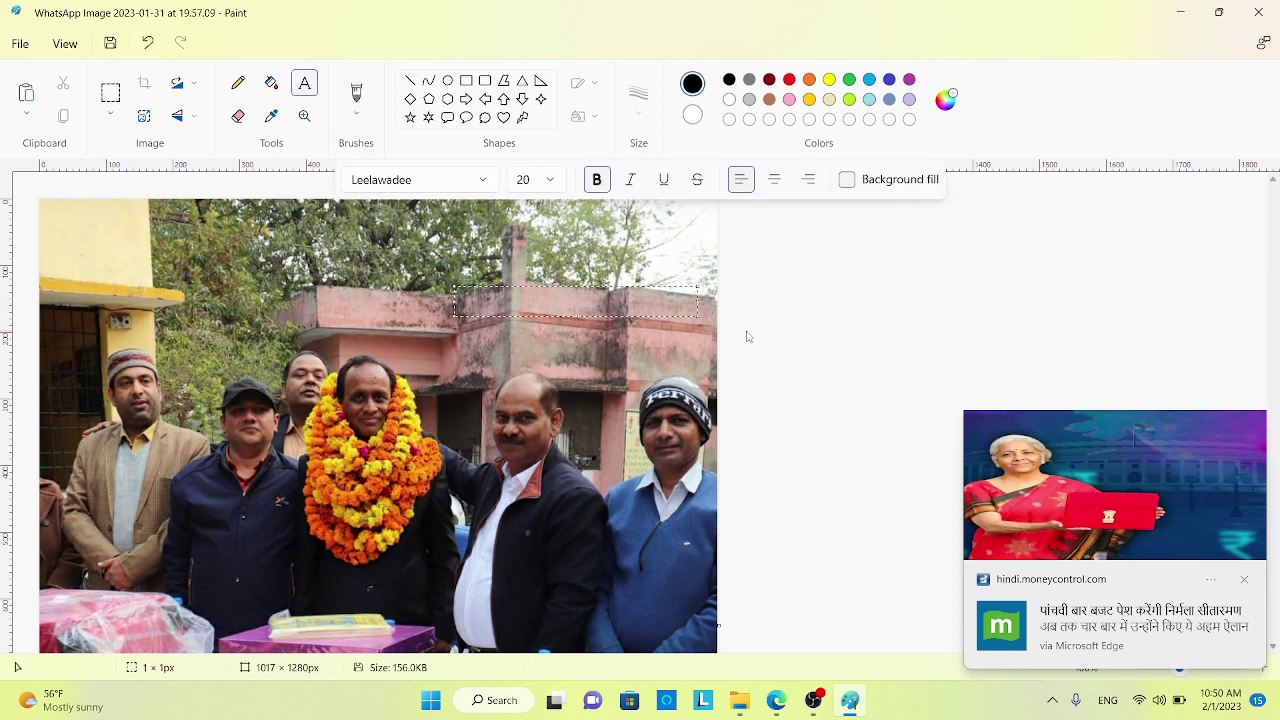
{"action": "key", "text": "ctrl+w"}
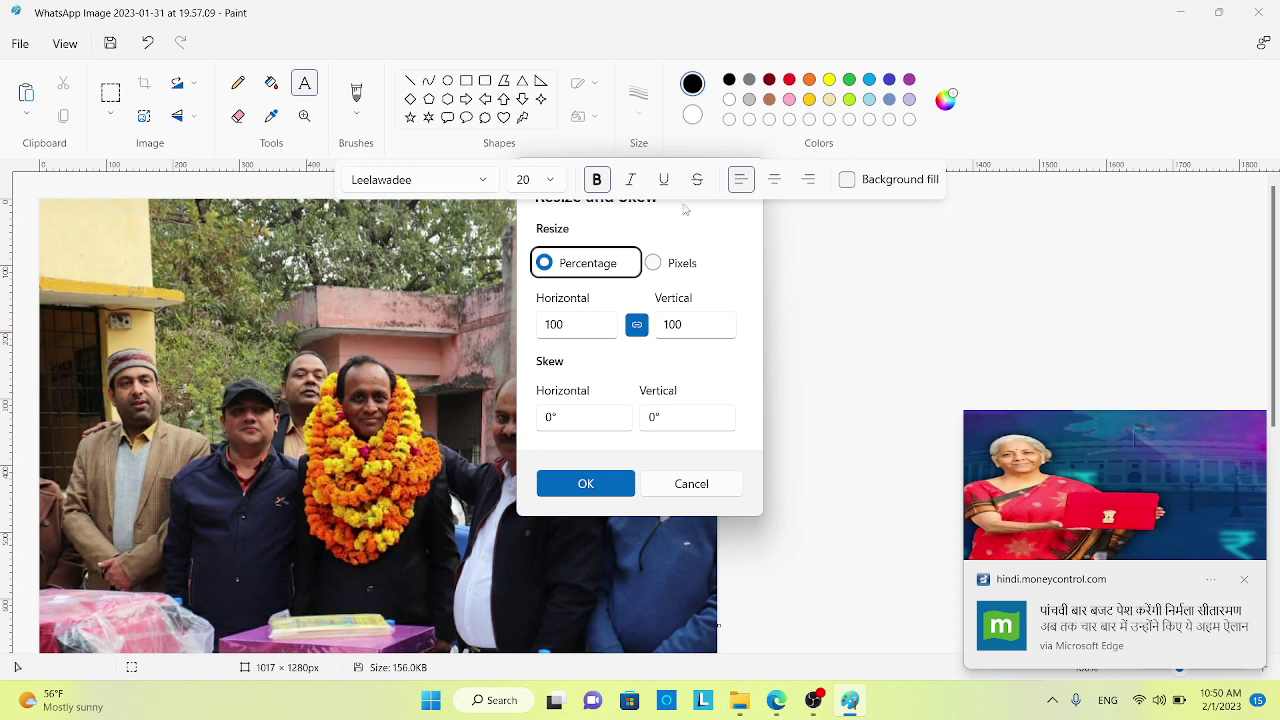
{"action": "left_click", "coordinate": [653, 264]}
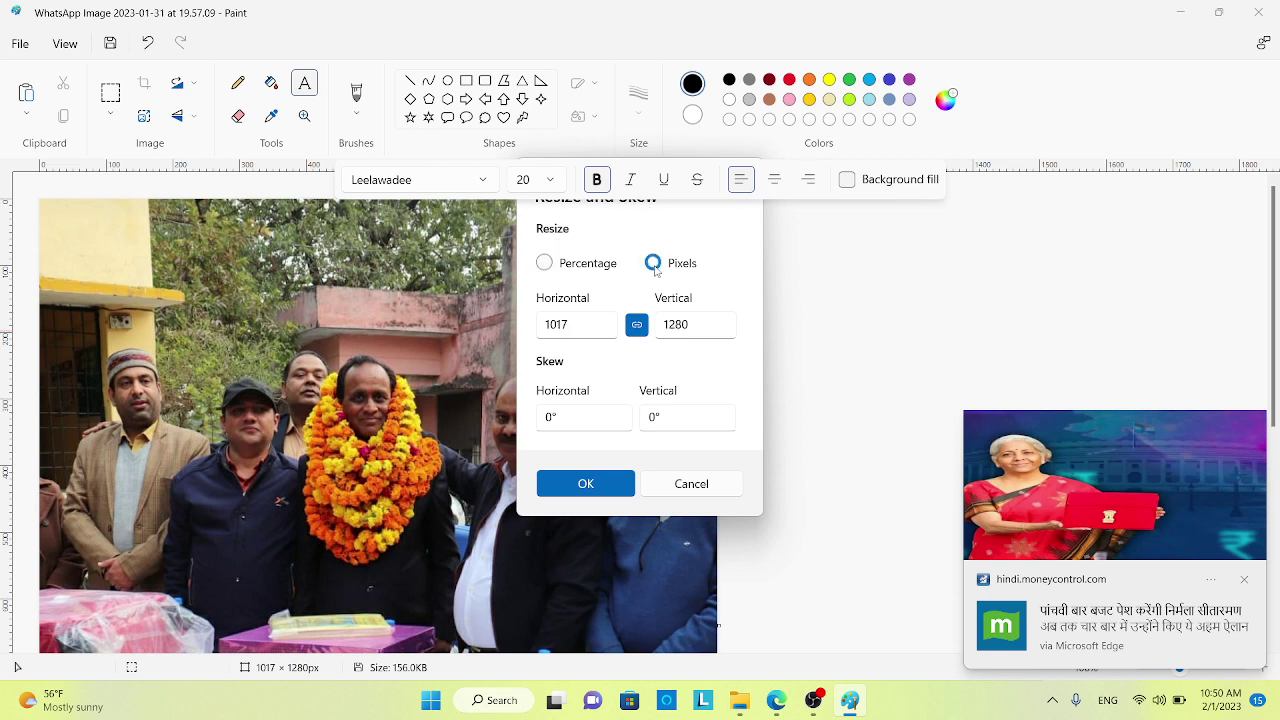
{"action": "left_click", "coordinate": [577, 322]}
{"action": "left_click_drag", "start_coordinate": [578, 324], "coordinate": [549, 324]}
{"action": "type", "text": "560"}
{"action": "left_click", "coordinate": [590, 481]}
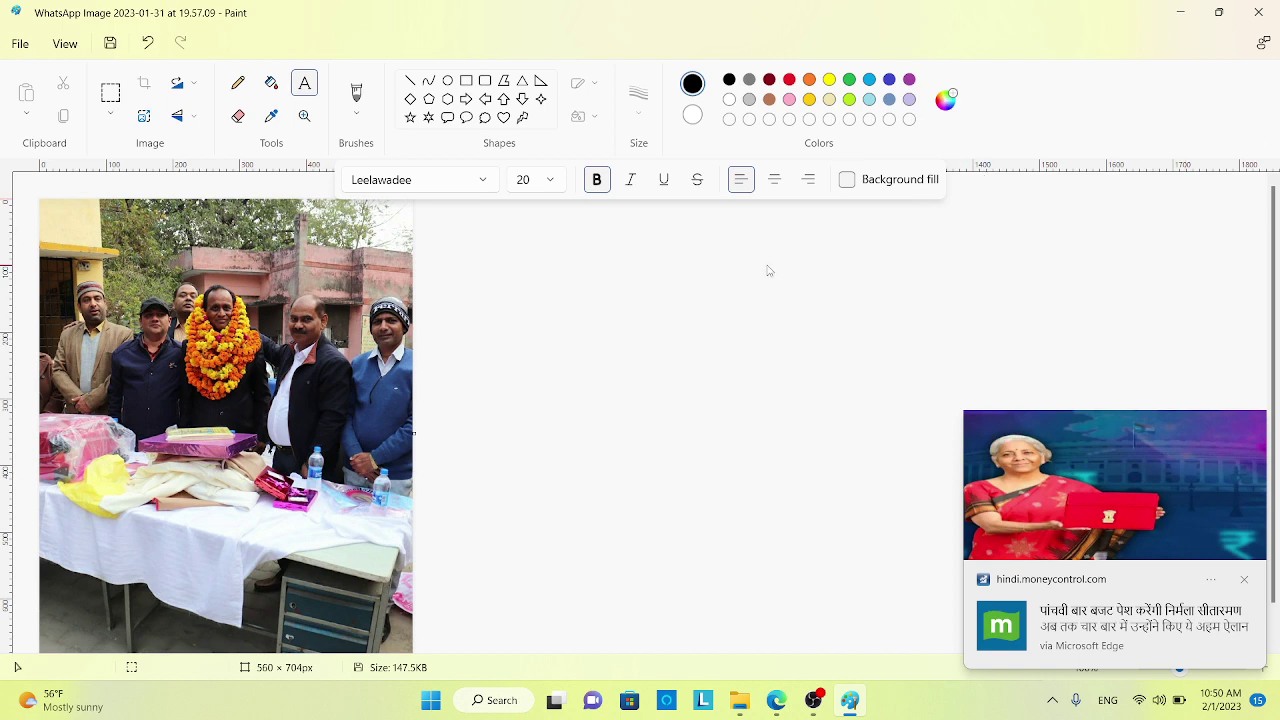
{"action": "left_click", "coordinate": [1258, 12]}
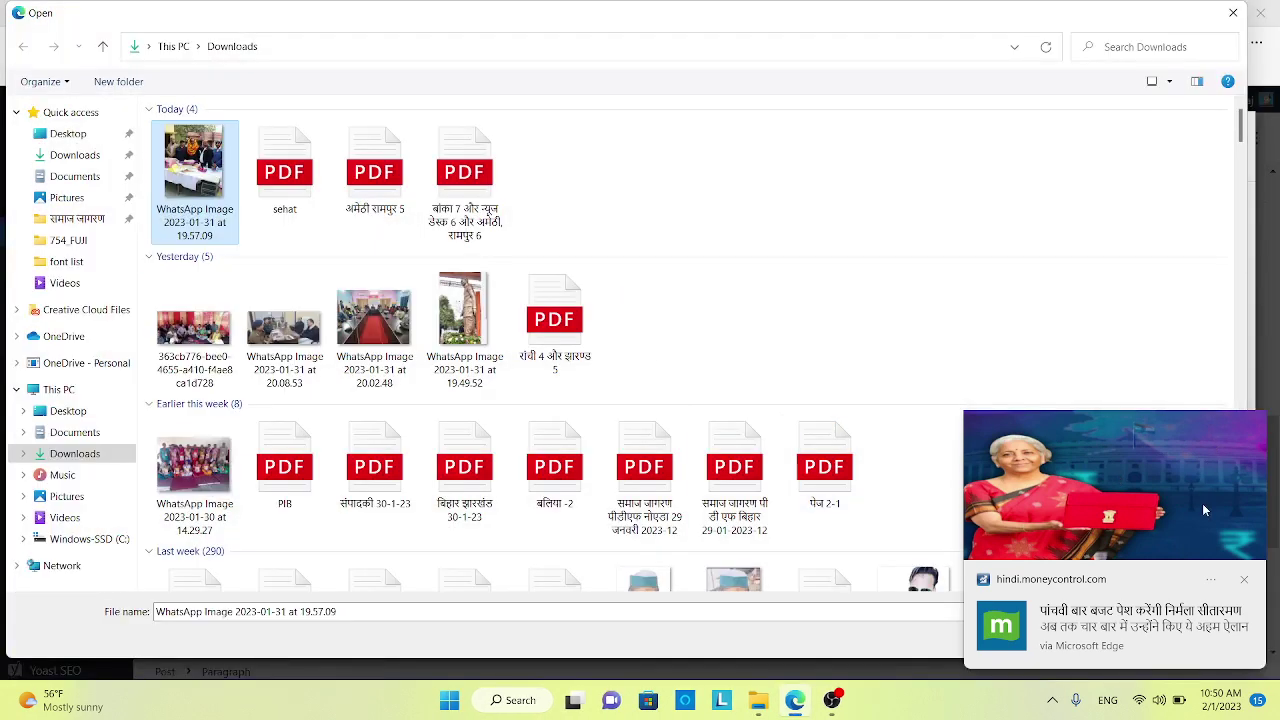
Dismiss the news notification, upload the resized WhatsApp photo to the Media Library and set it as the post's featured image.
{"action": "left_click", "coordinate": [1244, 579]}
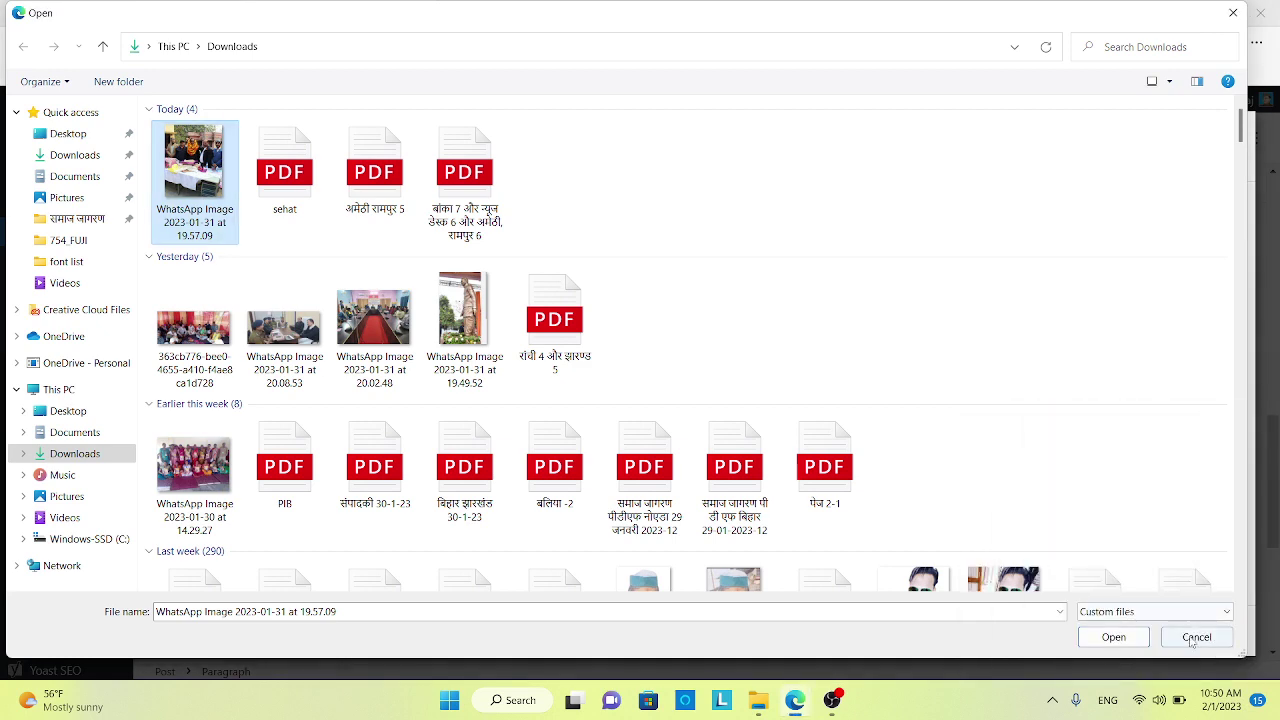
{"action": "left_click", "coordinate": [1113, 637]}
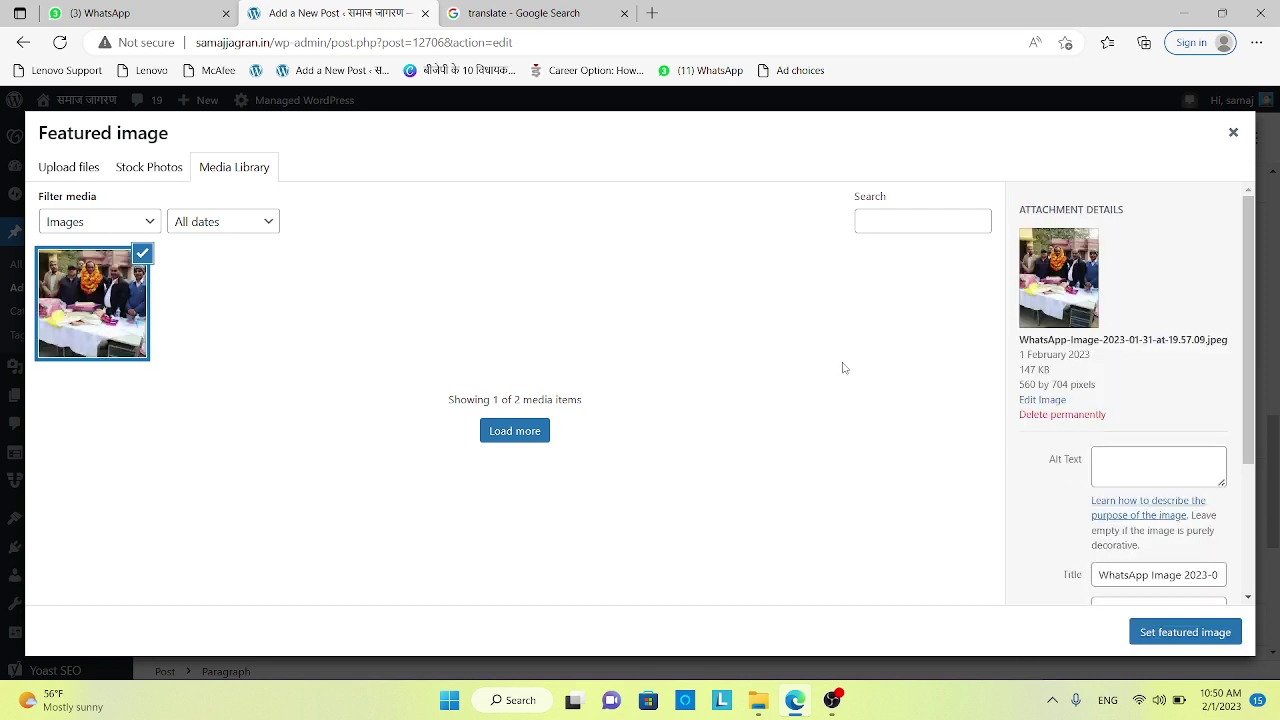
{"action": "scroll", "coordinate": [1125, 330], "scroll_direction": "down", "scroll_amount": 3}
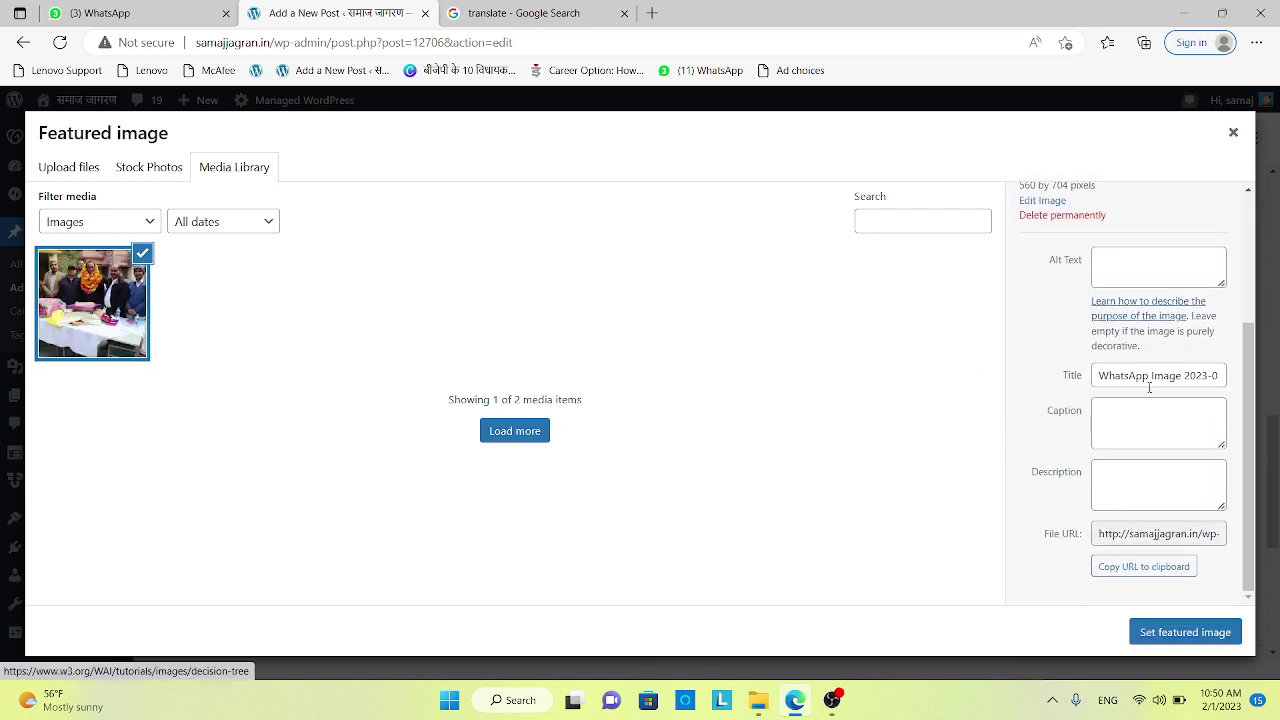
{"action": "scroll", "coordinate": [1149, 380], "scroll_direction": "up", "scroll_amount": 3}
{"action": "scroll", "coordinate": [1134, 394], "scroll_direction": "down", "scroll_amount": 3}
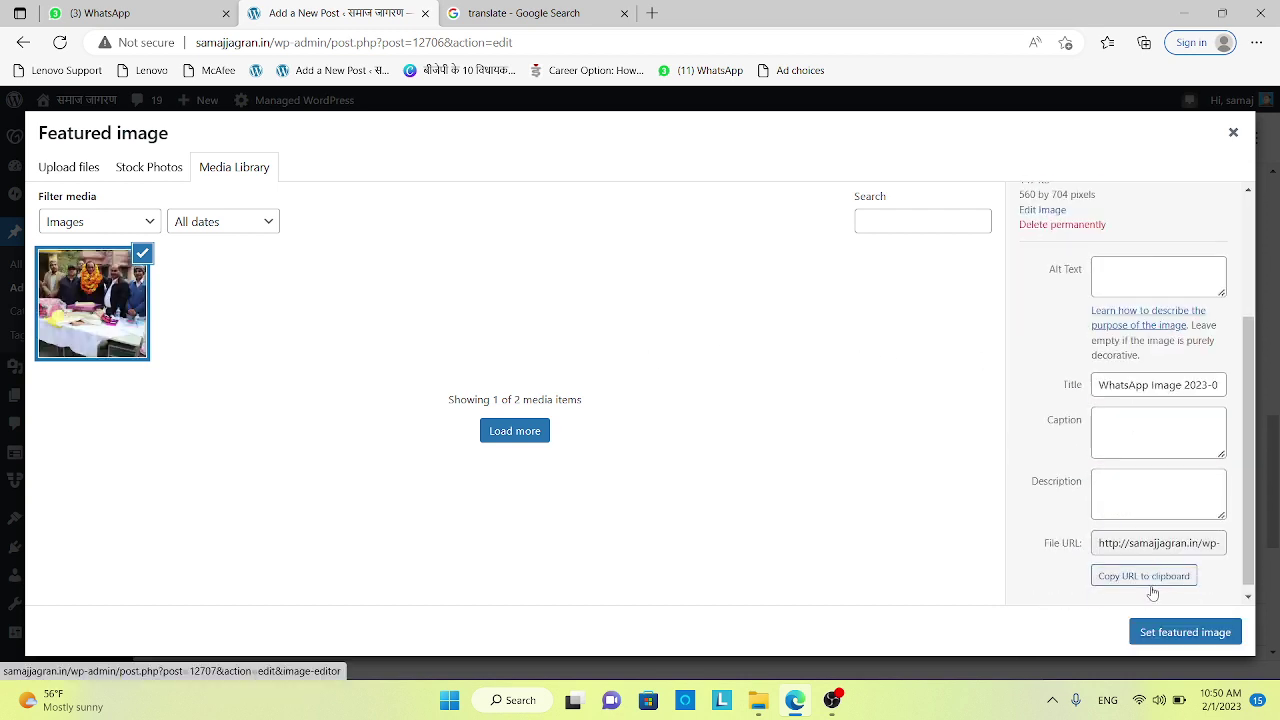
{"action": "left_click", "coordinate": [1190, 634]}
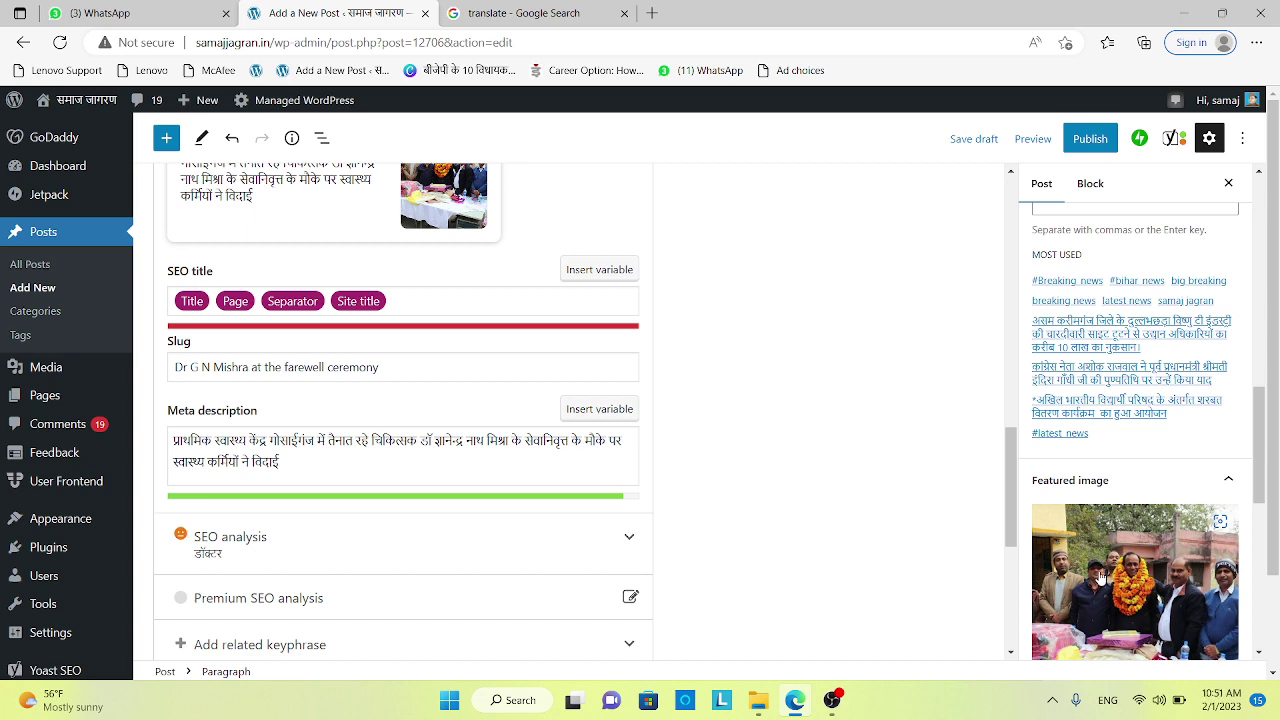
Add the existing tag "breaking news" to the post.
{"action": "scroll", "coordinate": [1160, 575], "scroll_direction": "up", "scroll_amount": 3}
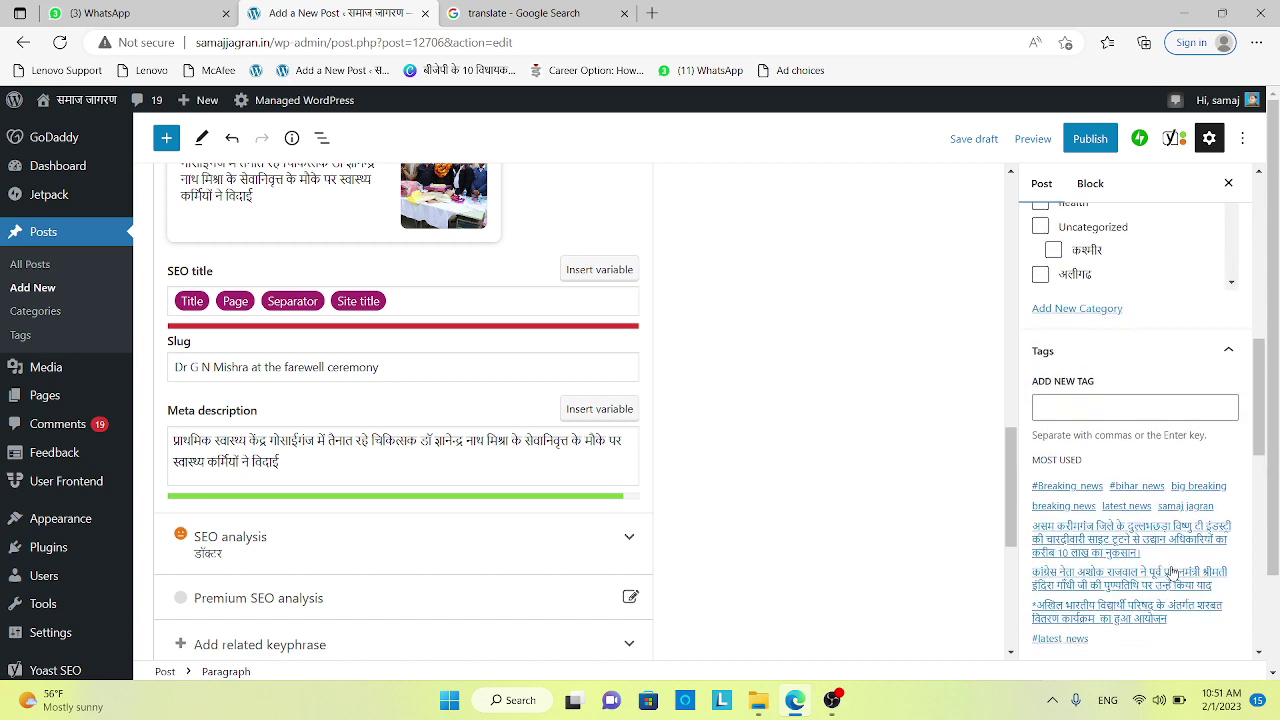
{"action": "left_click", "coordinate": [1150, 425]}
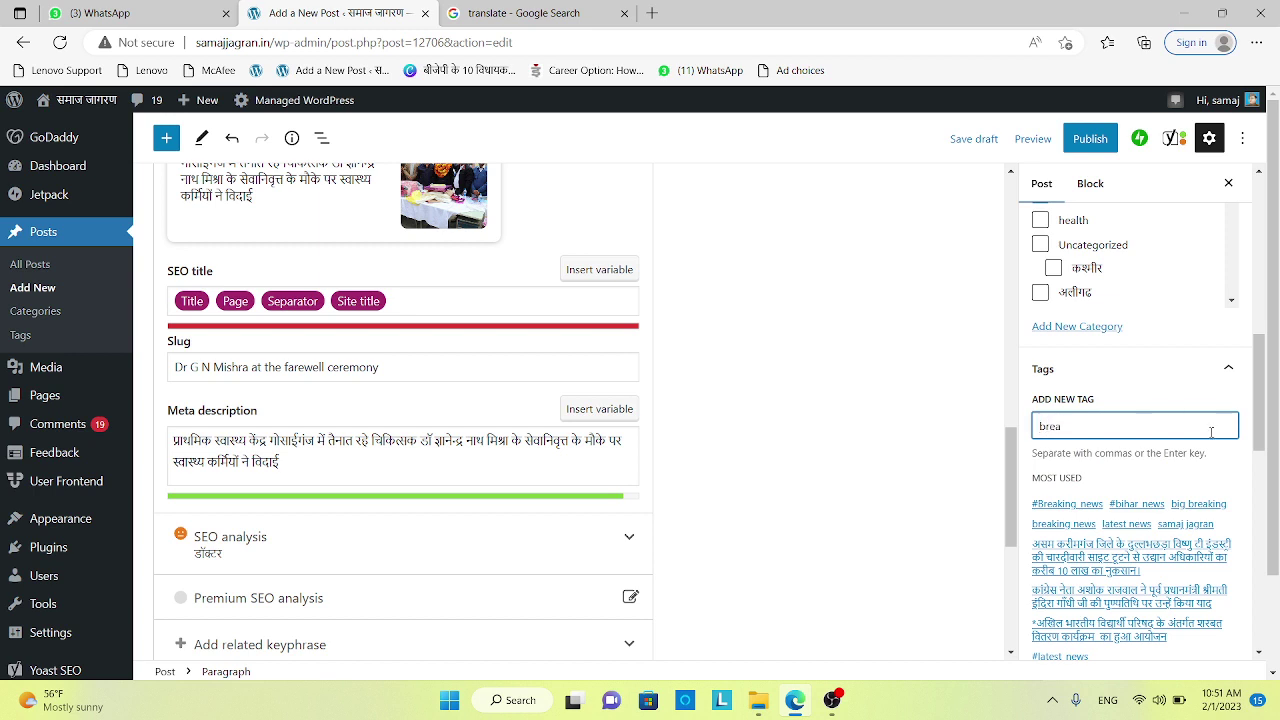
{"action": "type", "text": "breaking"}
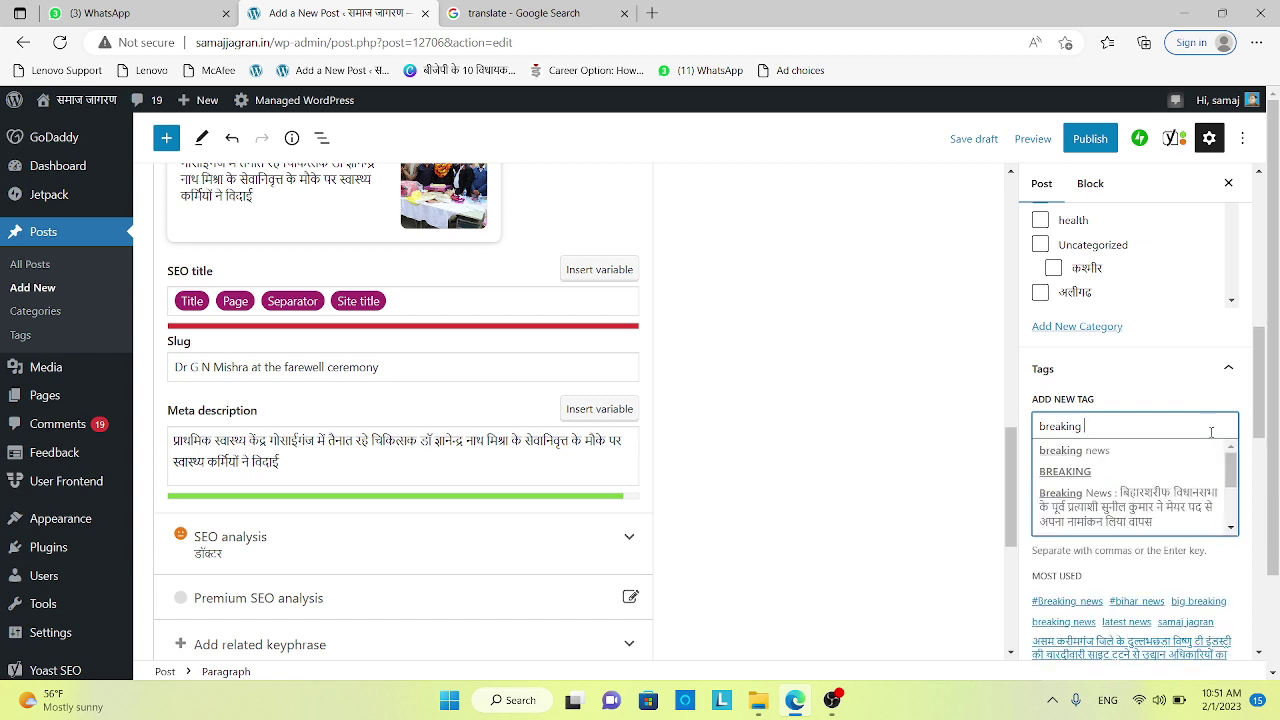
{"action": "type", "text": " news"}
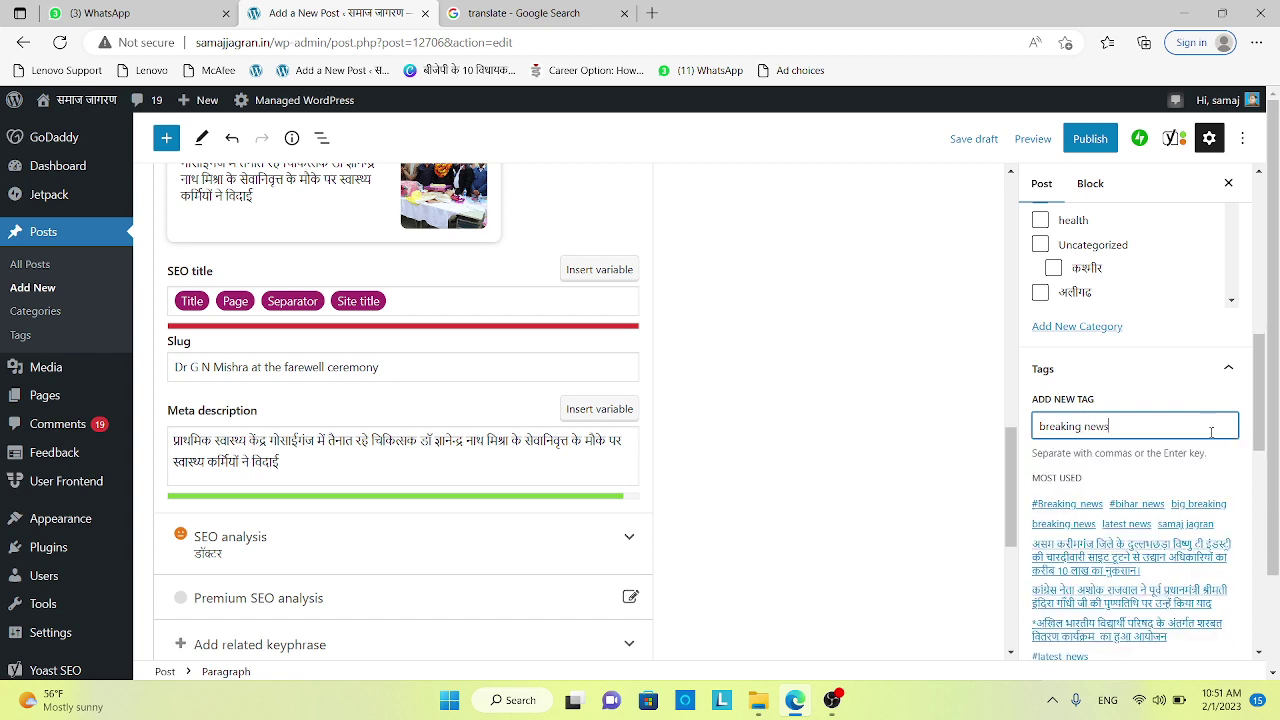
{"action": "left_click", "coordinate": [1080, 452]}
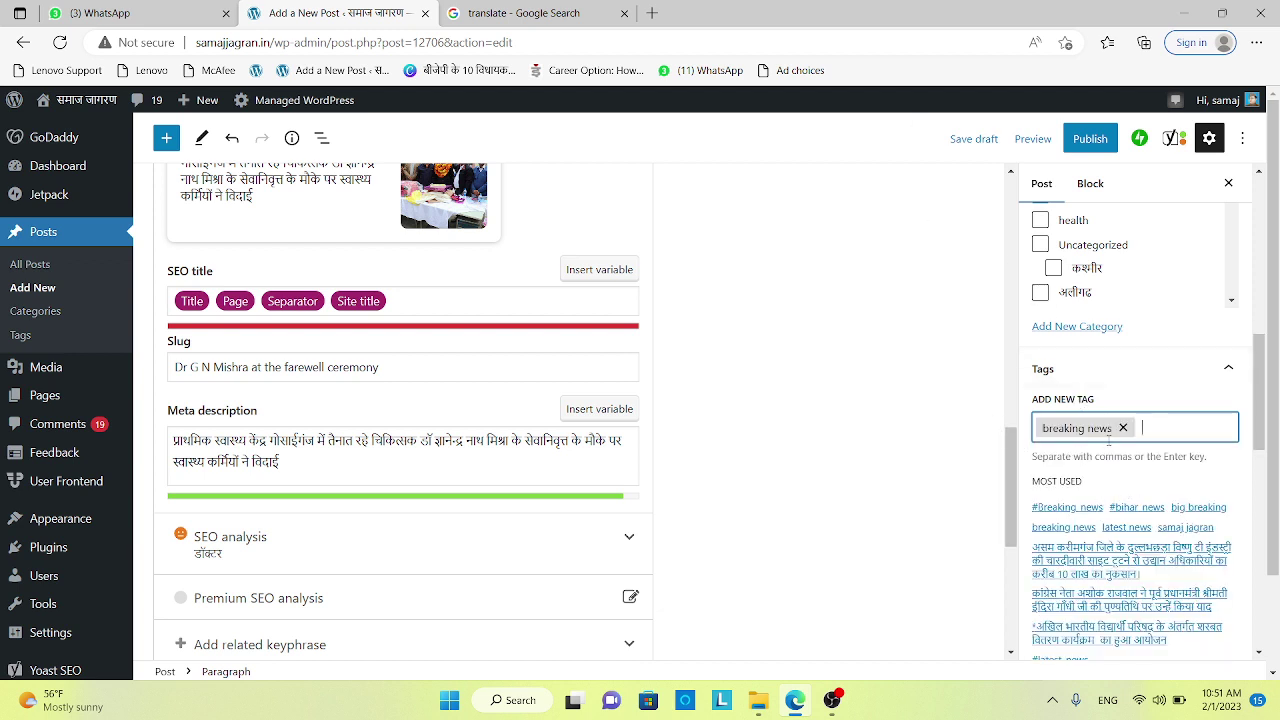
Assign the post to the उत्तर प्रदेश category.
{"action": "scroll", "coordinate": [1108, 441], "scroll_direction": "up", "scroll_amount": 3}
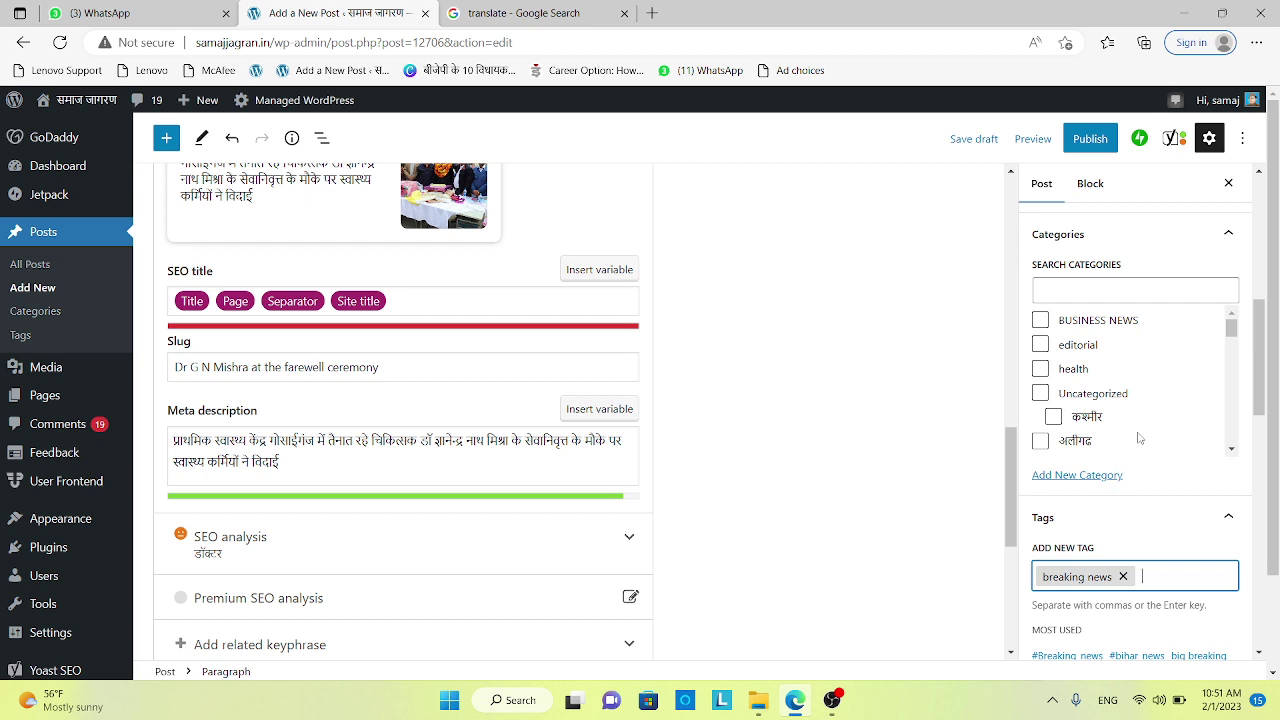
{"action": "scroll", "coordinate": [1138, 438], "scroll_direction": "up", "scroll_amount": 2}
{"action": "scroll", "coordinate": [1138, 438], "scroll_direction": "down", "scroll_amount": 1}
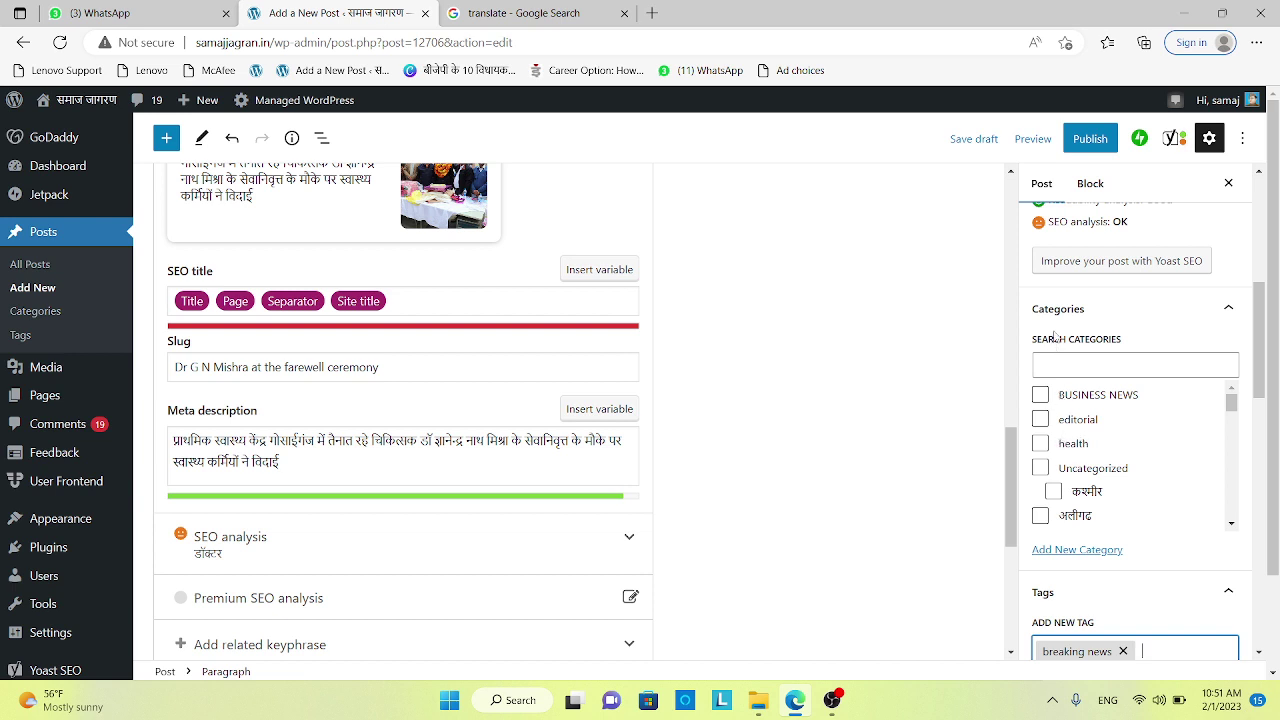
{"action": "scroll", "coordinate": [1166, 463], "scroll_direction": "down", "scroll_amount": 1}
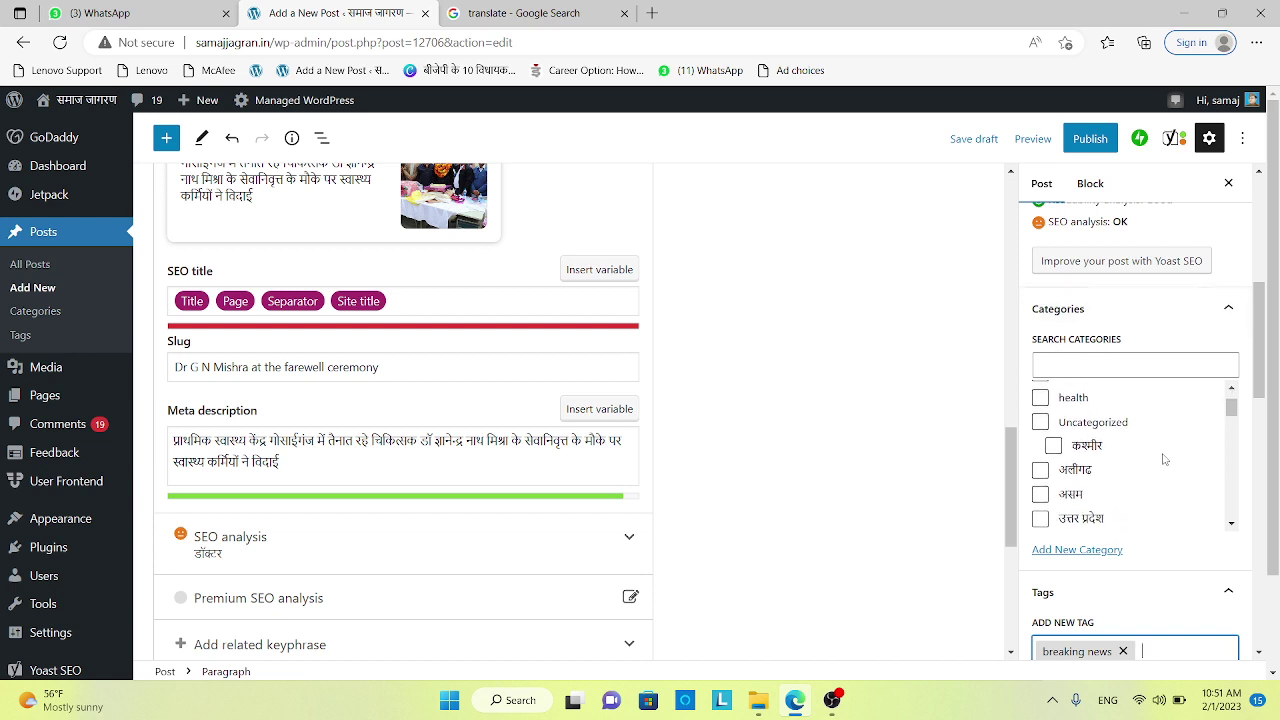
{"action": "scroll", "coordinate": [1104, 455], "scroll_direction": "down", "scroll_amount": 1}
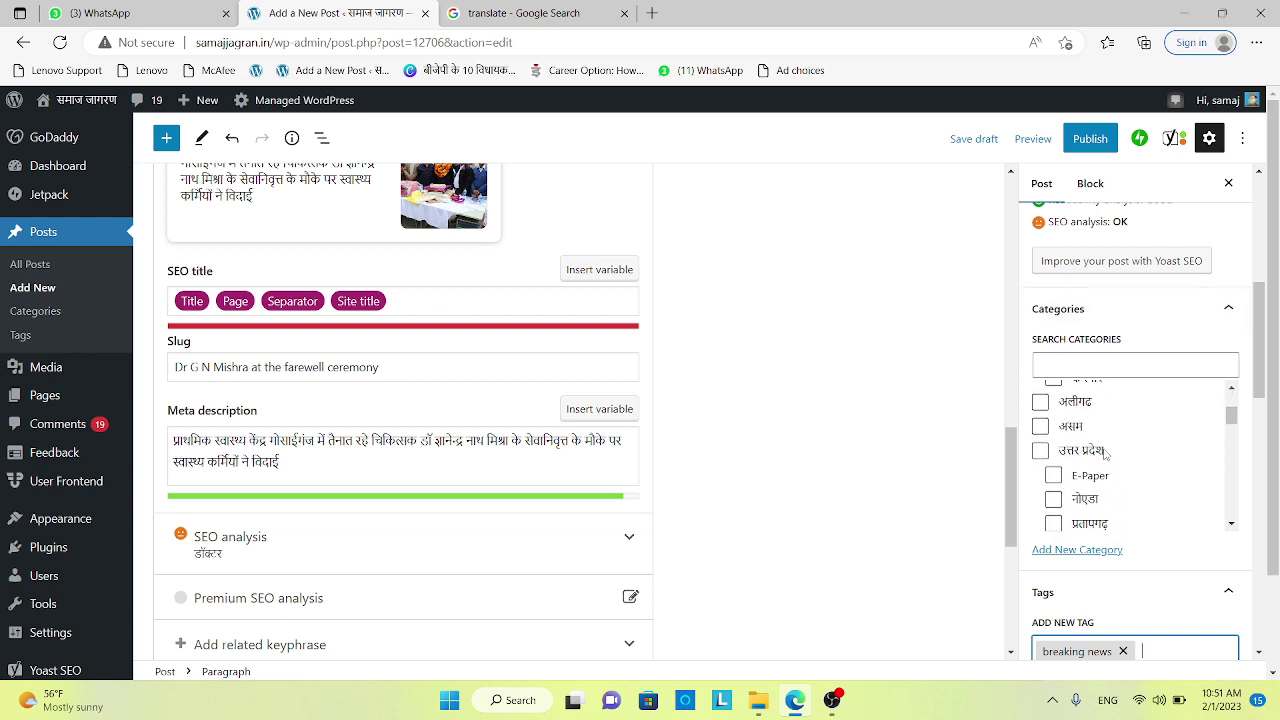
{"action": "left_click", "coordinate": [1041, 452]}
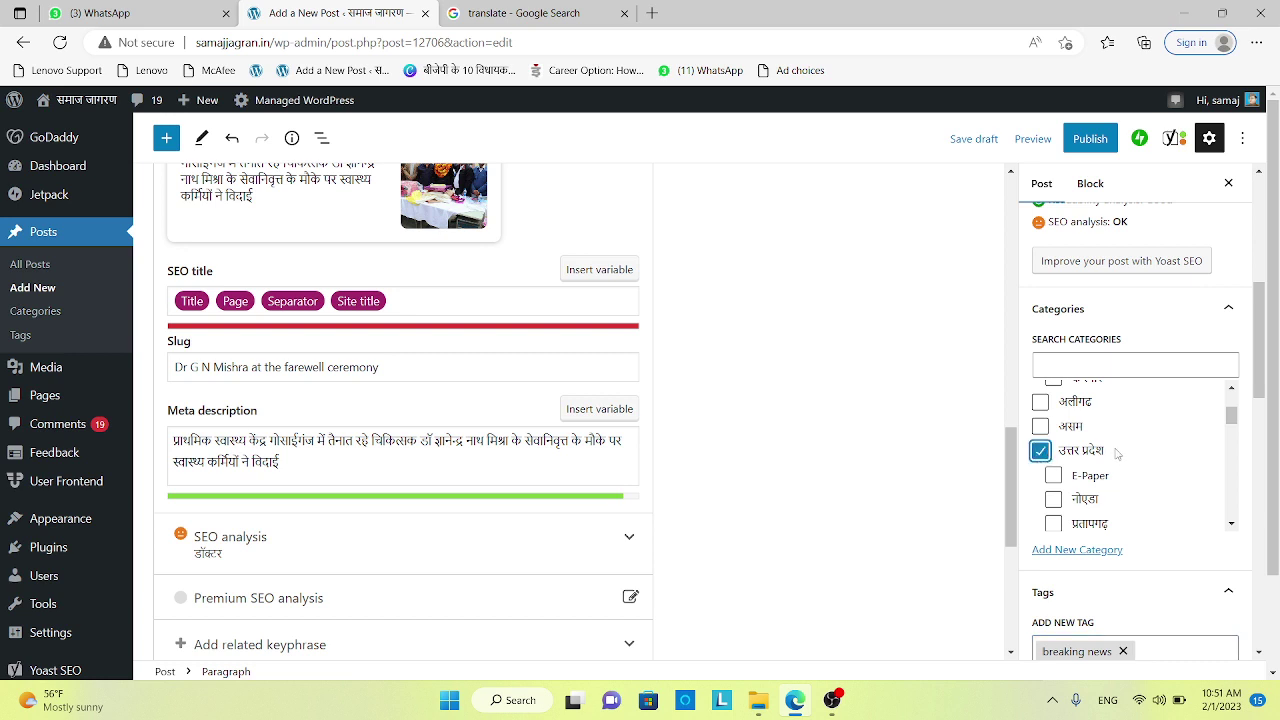
Review the post's publishing settings and its Yoast SEO fields, including the Google preview, slug, meta description and focus keyphrase.
{"action": "scroll", "coordinate": [1117, 455], "scroll_direction": "up", "scroll_amount": 6}
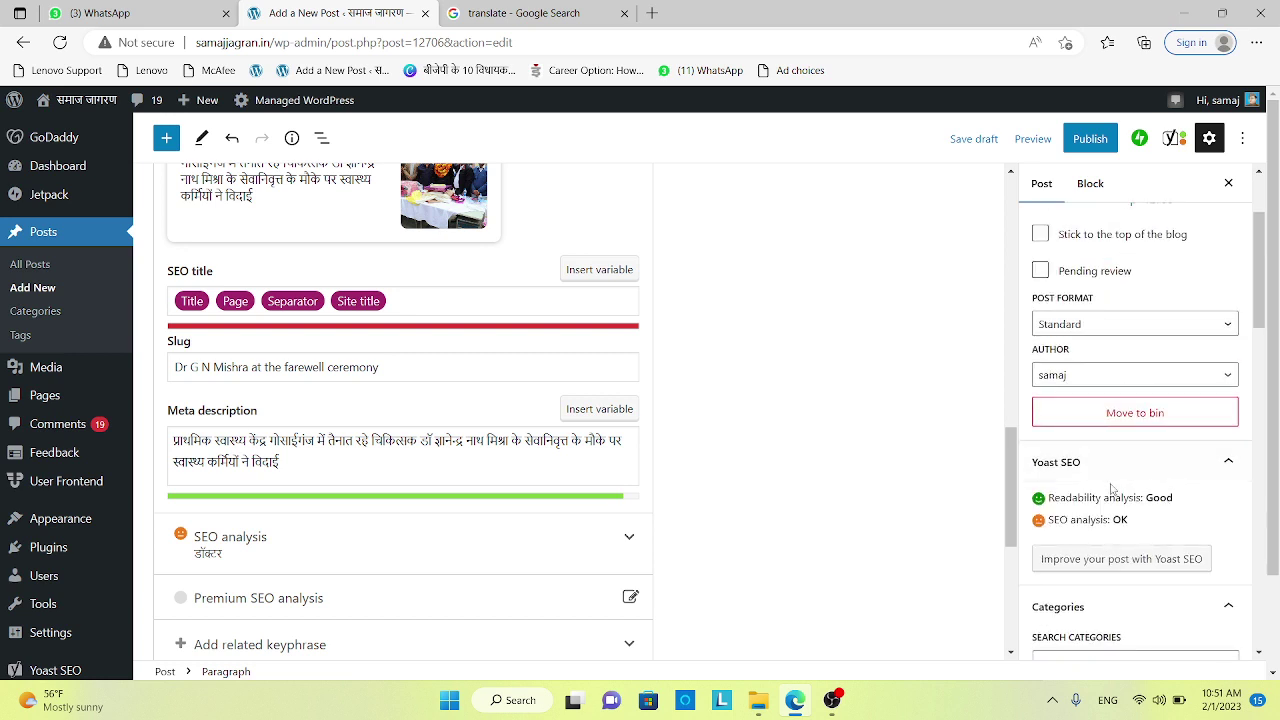
{"action": "scroll", "coordinate": [1112, 488], "scroll_direction": "up", "scroll_amount": 2}
{"action": "scroll", "coordinate": [1117, 452], "scroll_direction": "down", "scroll_amount": 1}
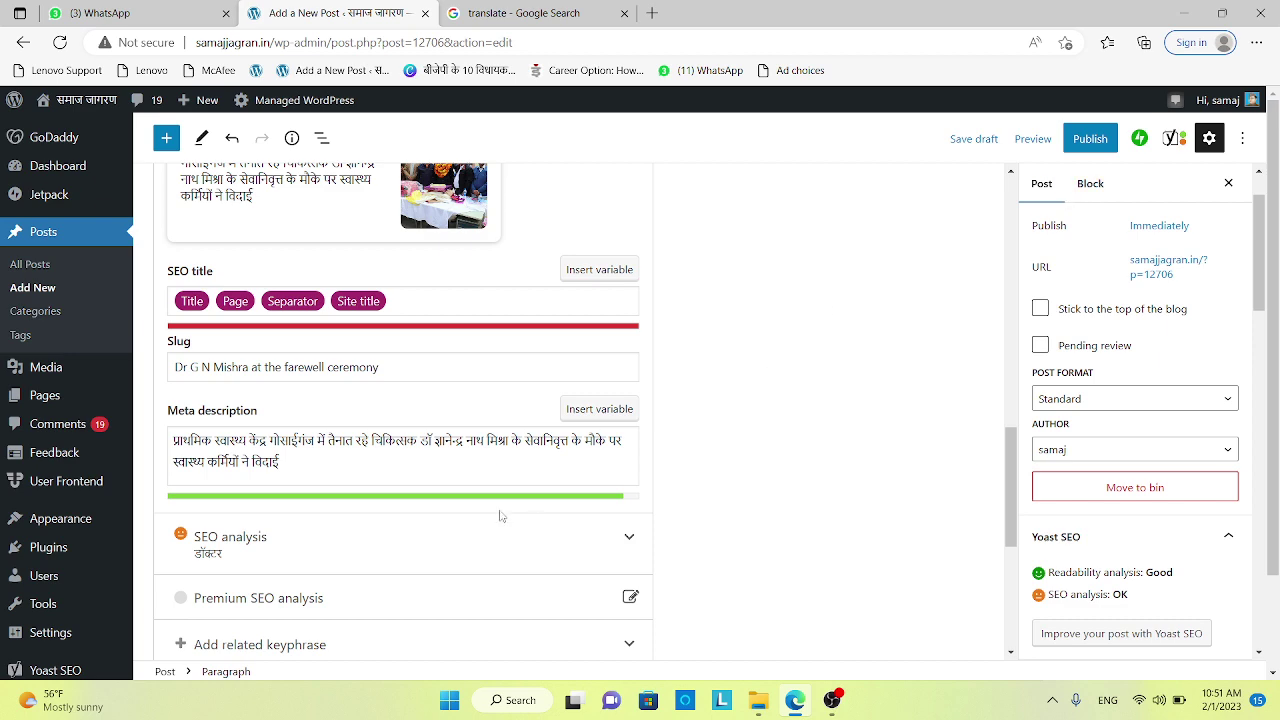
{"action": "scroll", "coordinate": [757, 420], "scroll_direction": "down", "scroll_amount": 2}
{"action": "scroll", "coordinate": [771, 409], "scroll_direction": "up", "scroll_amount": 5}
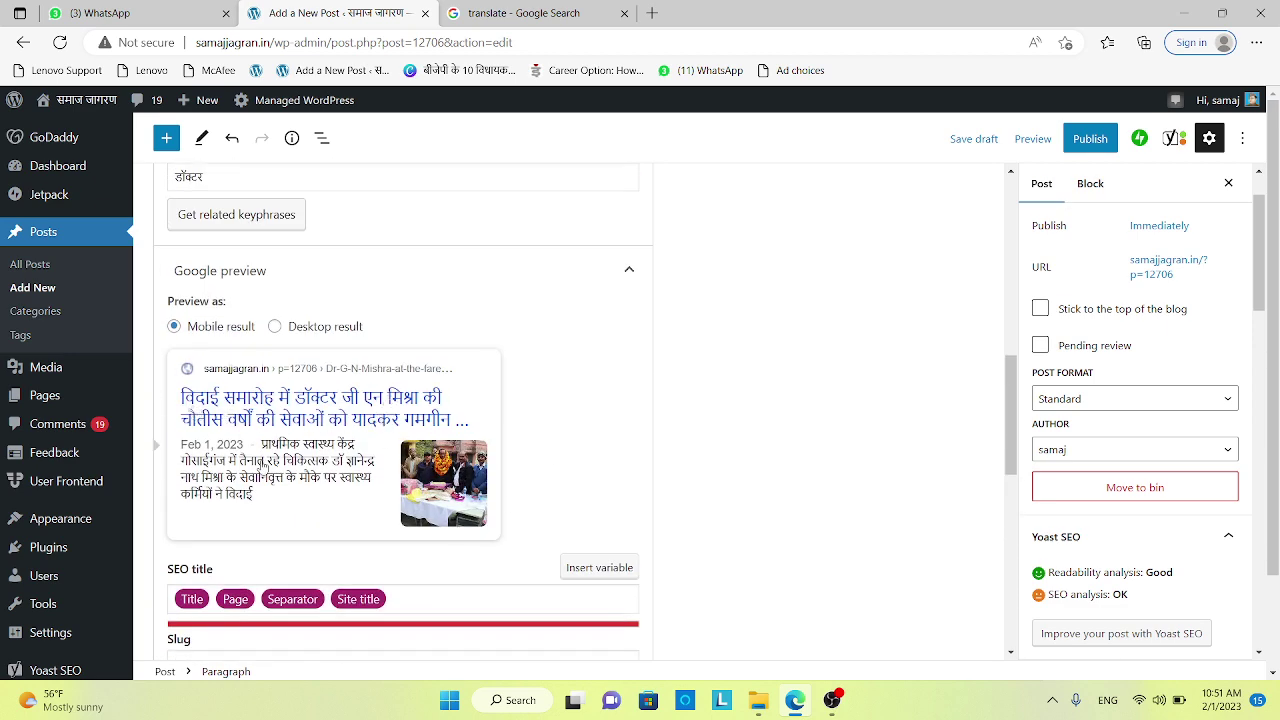
{"action": "scroll", "coordinate": [270, 450], "scroll_direction": "down", "scroll_amount": 1}
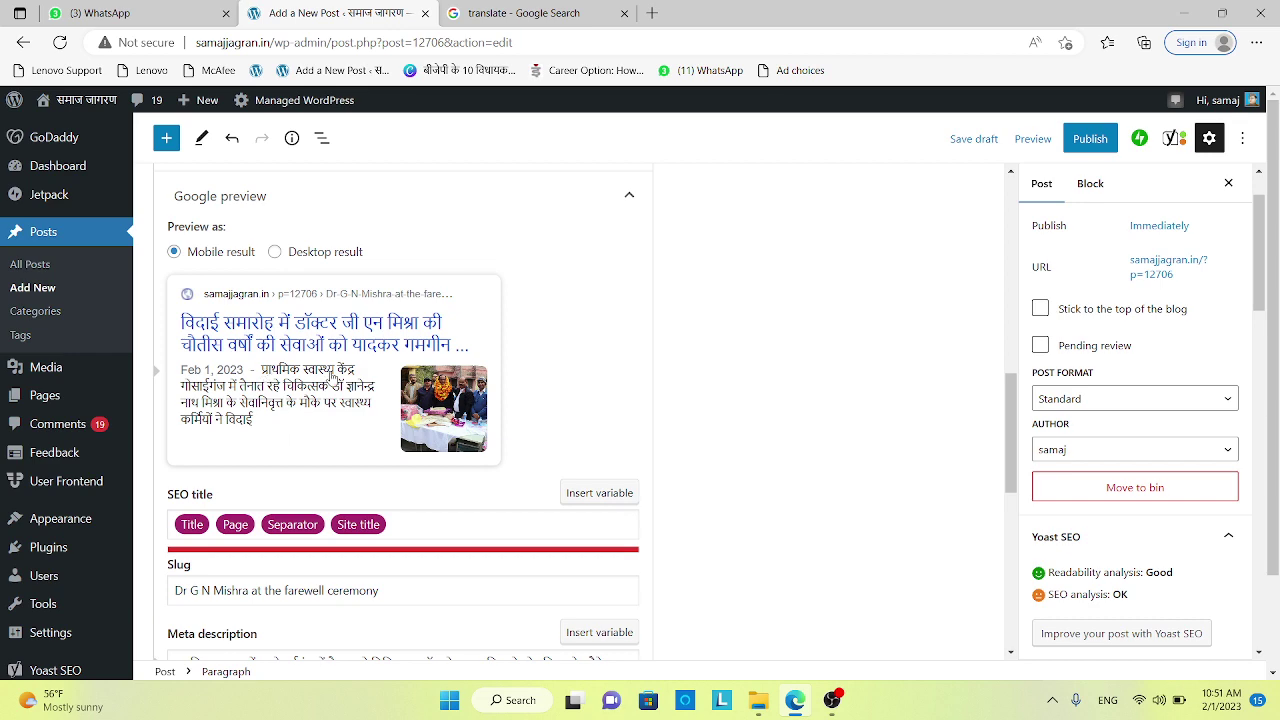
{"action": "scroll", "coordinate": [330, 433], "scroll_direction": "down", "scroll_amount": 2}
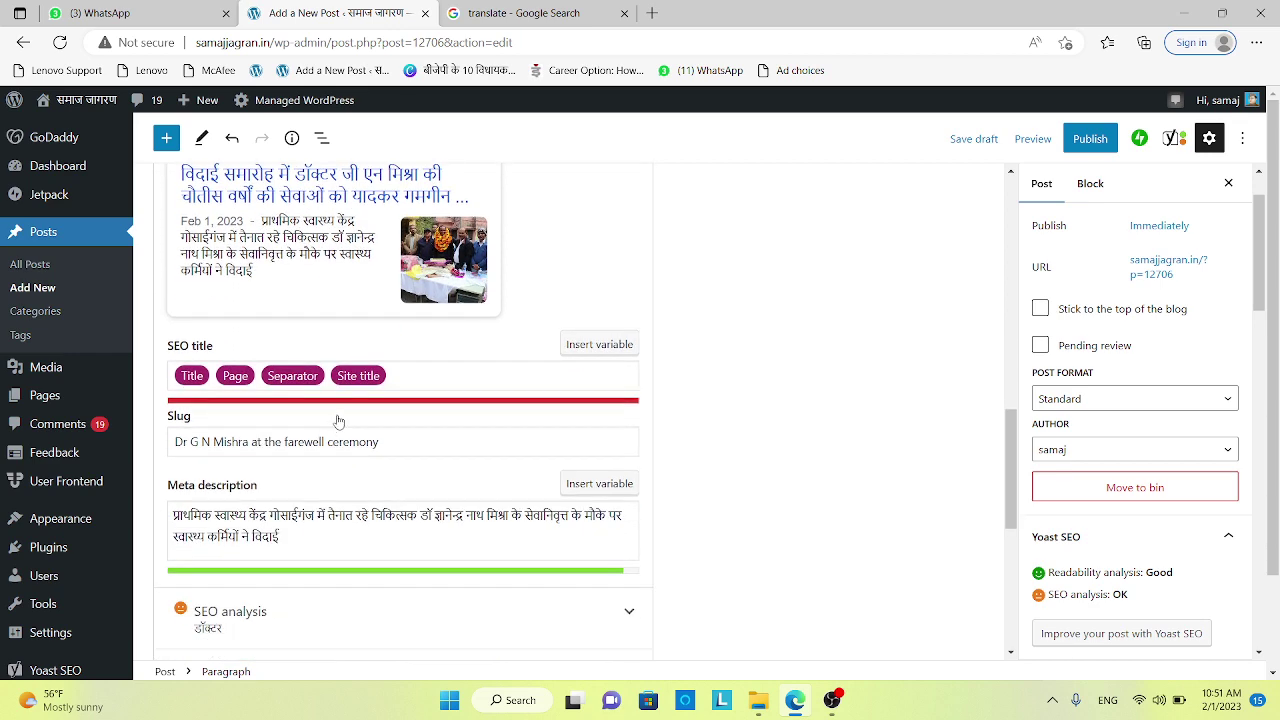
{"action": "scroll", "coordinate": [338, 421], "scroll_direction": "up", "scroll_amount": 2}
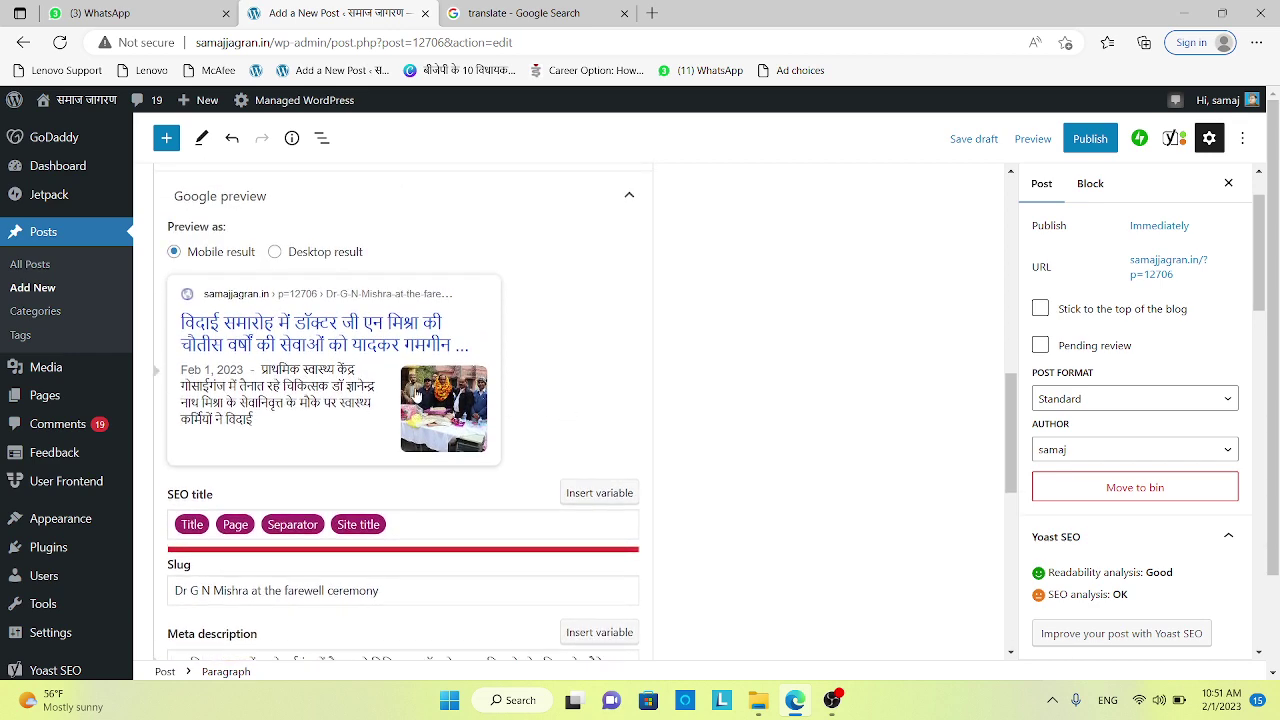
{"action": "scroll", "coordinate": [920, 408], "scroll_direction": "up", "scroll_amount": 3}
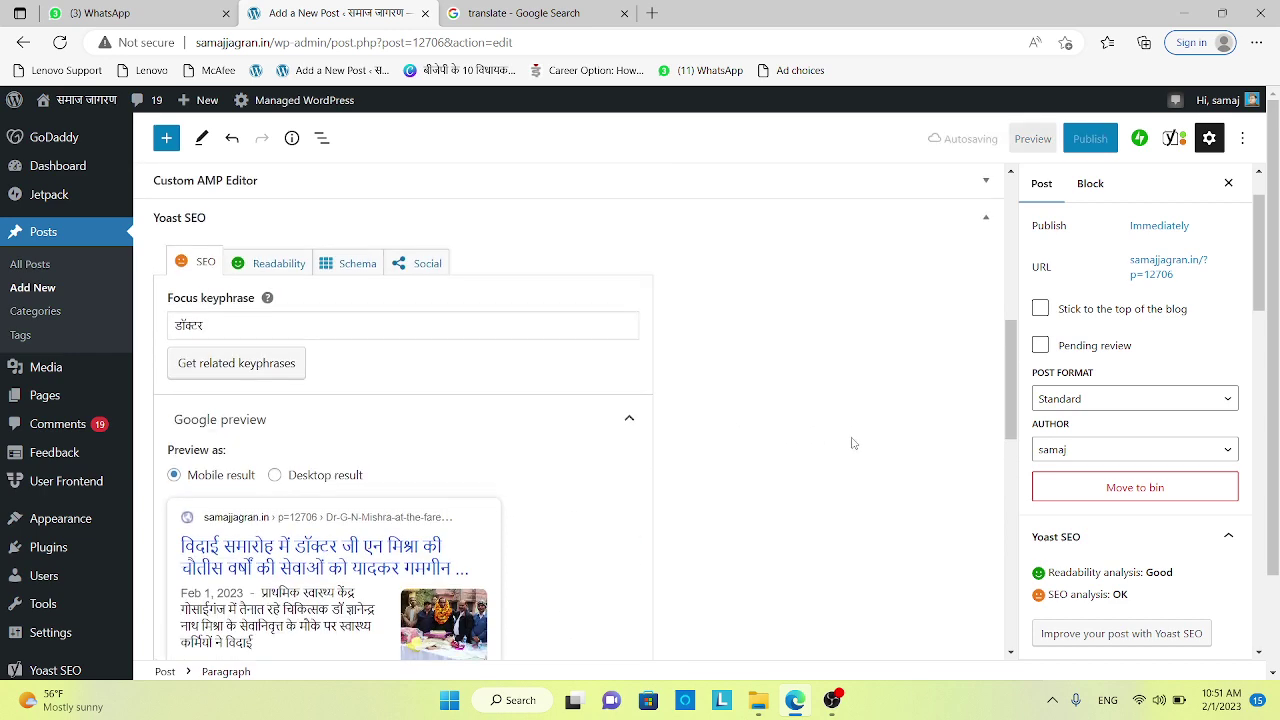
Publish the post and confirm the publication.
{"action": "left_click", "coordinate": [1092, 142]}
{"action": "left_click", "coordinate": [1094, 140]}
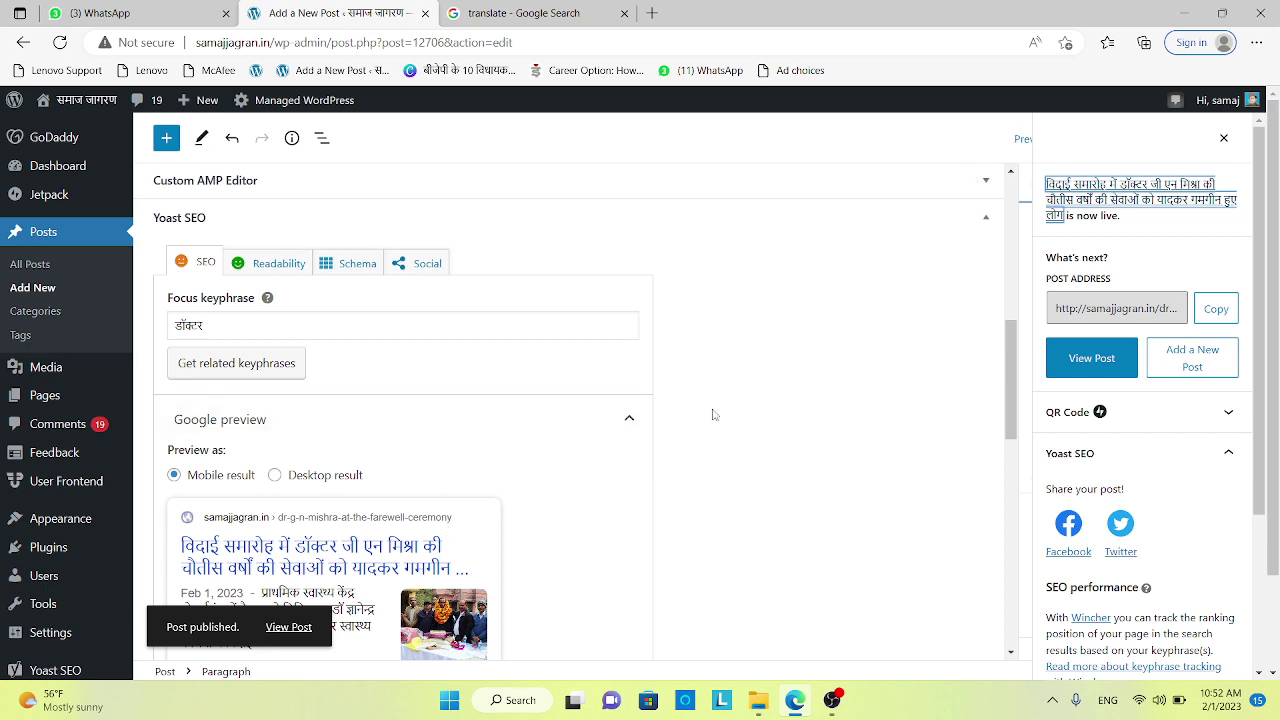
Insert a Latest Posts block below the final paragraph of the article.
{"action": "scroll", "coordinate": [737, 417], "scroll_direction": "up", "scroll_amount": 3}
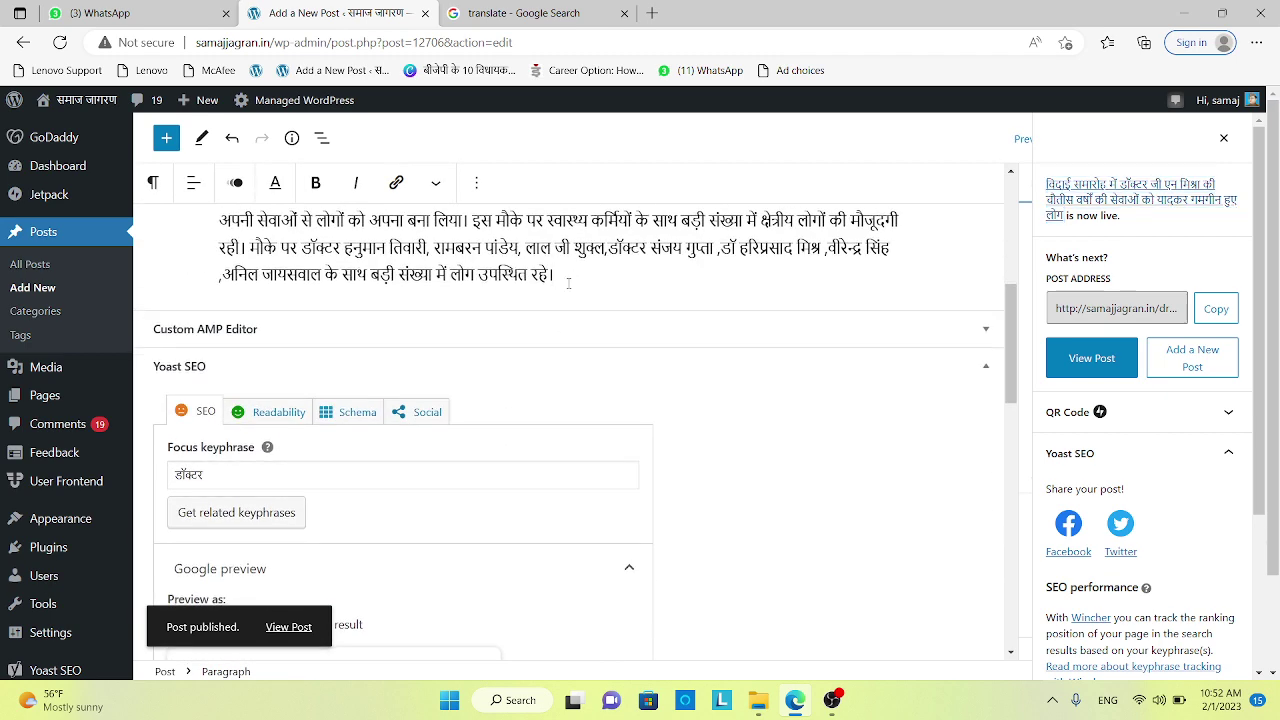
{"action": "left_click", "coordinate": [568, 283]}
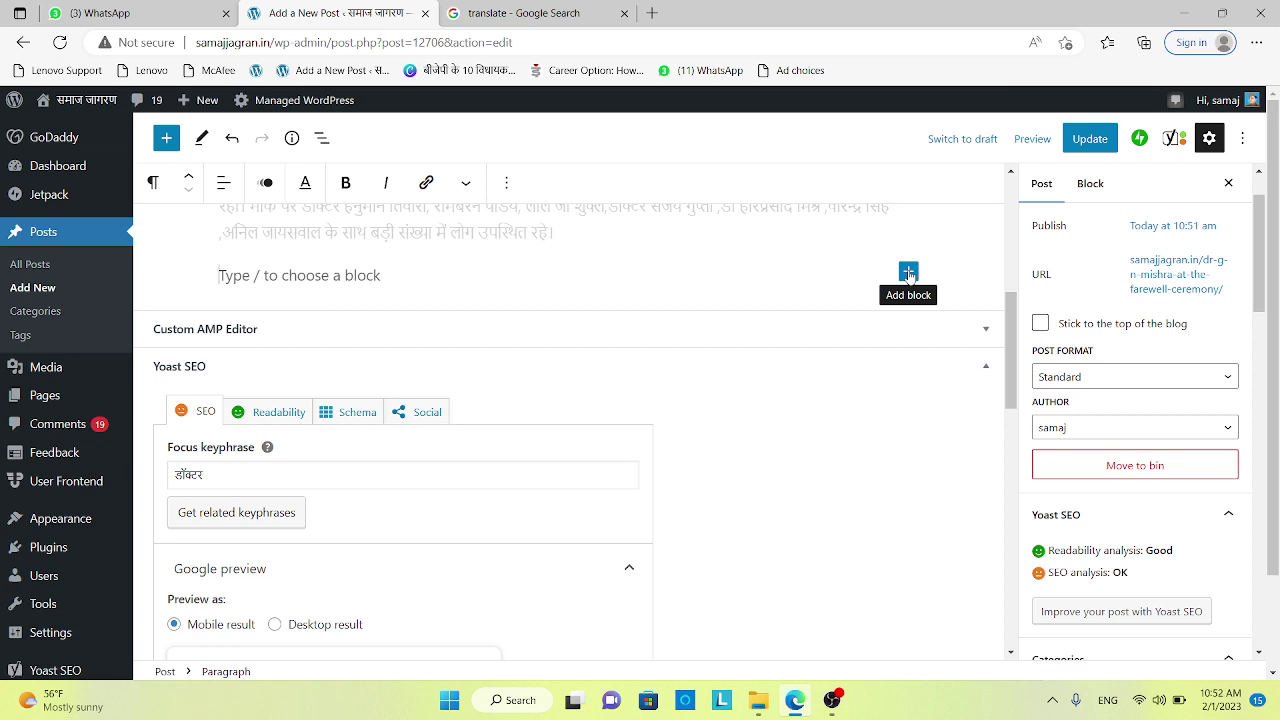
{"action": "left_click", "coordinate": [908, 272]}
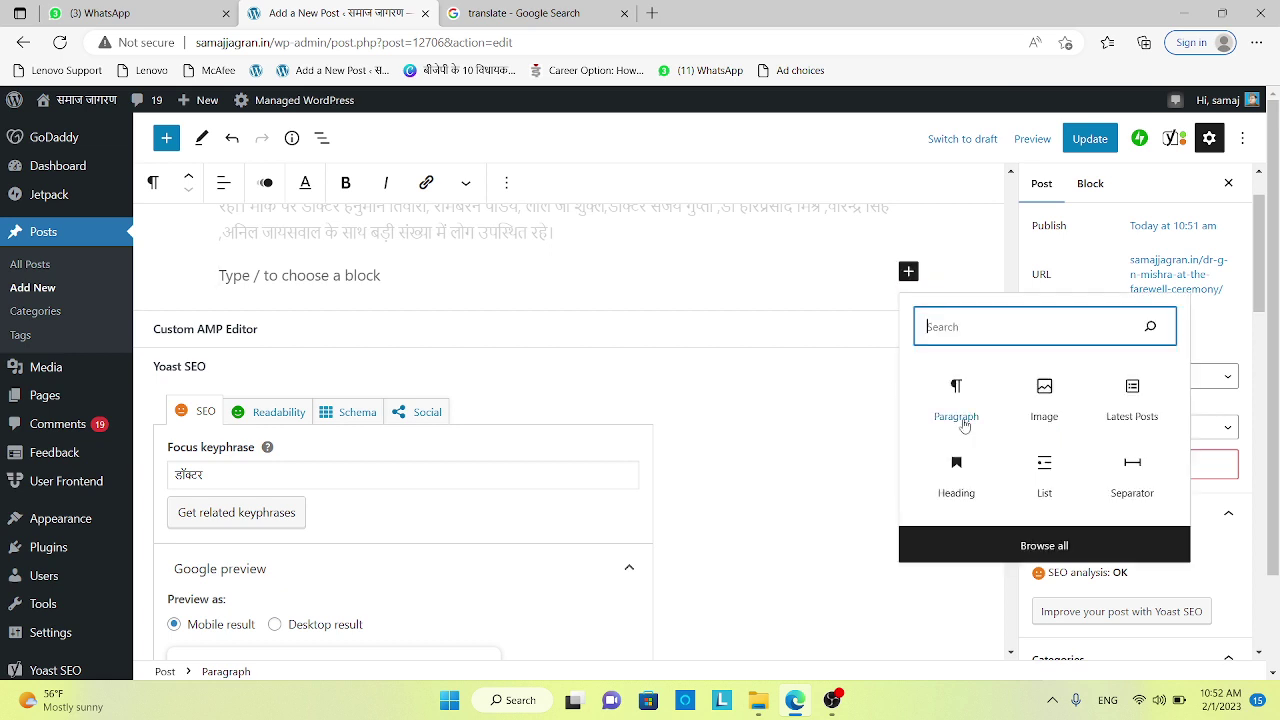
{"action": "left_click", "coordinate": [1138, 404]}
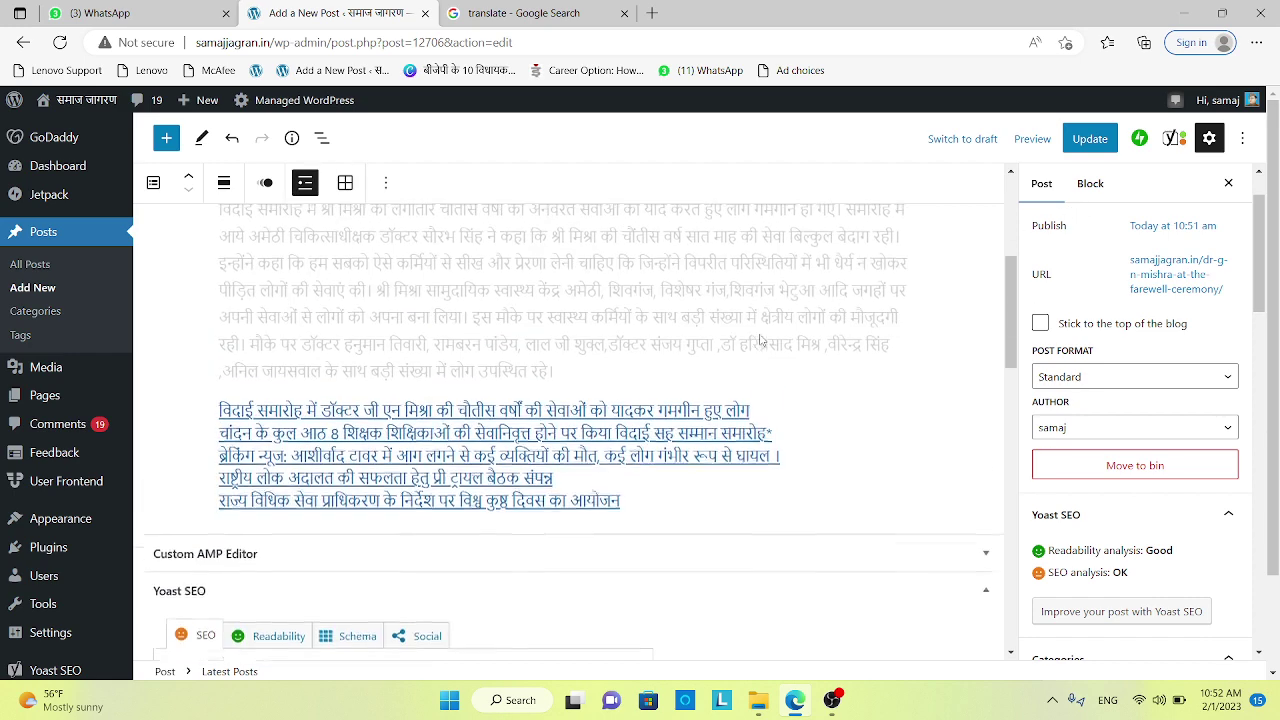
Enable post content and featured image display for the Latest Posts block.
{"action": "left_click", "coordinate": [1091, 185]}
{"action": "left_click", "coordinate": [1050, 267]}
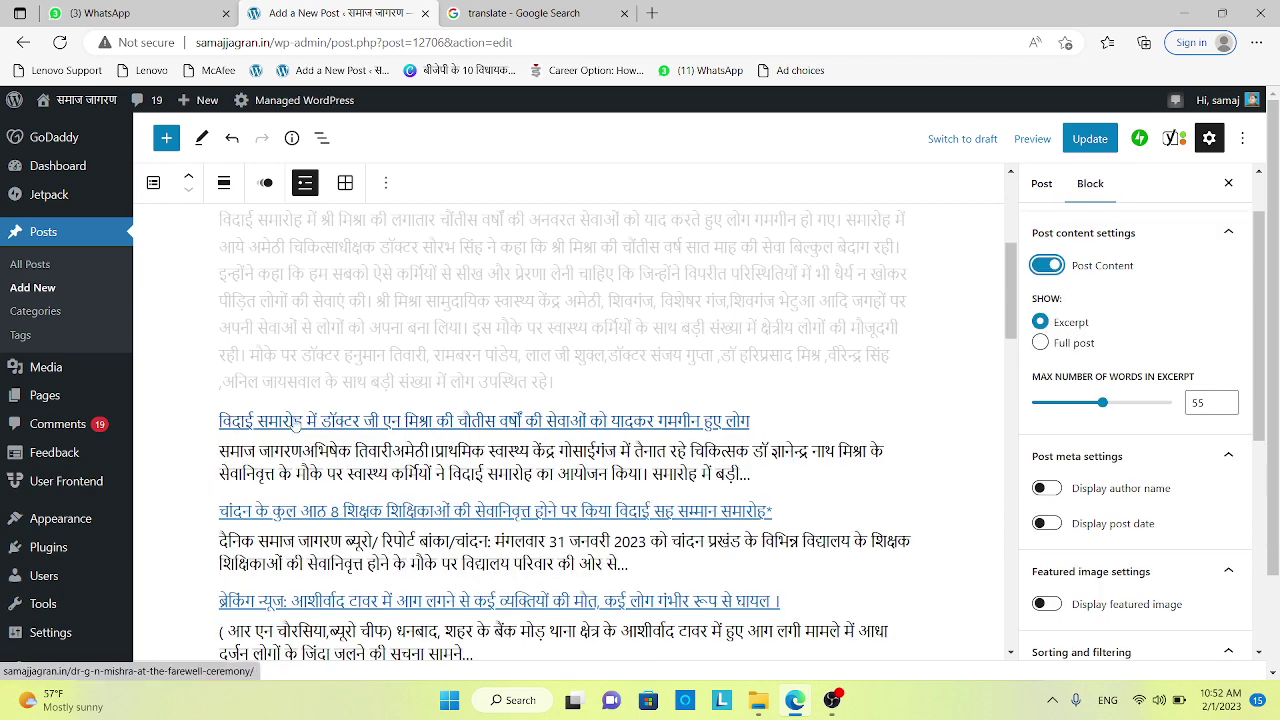
{"action": "scroll", "coordinate": [1025, 320], "scroll_direction": "down", "scroll_amount": 2}
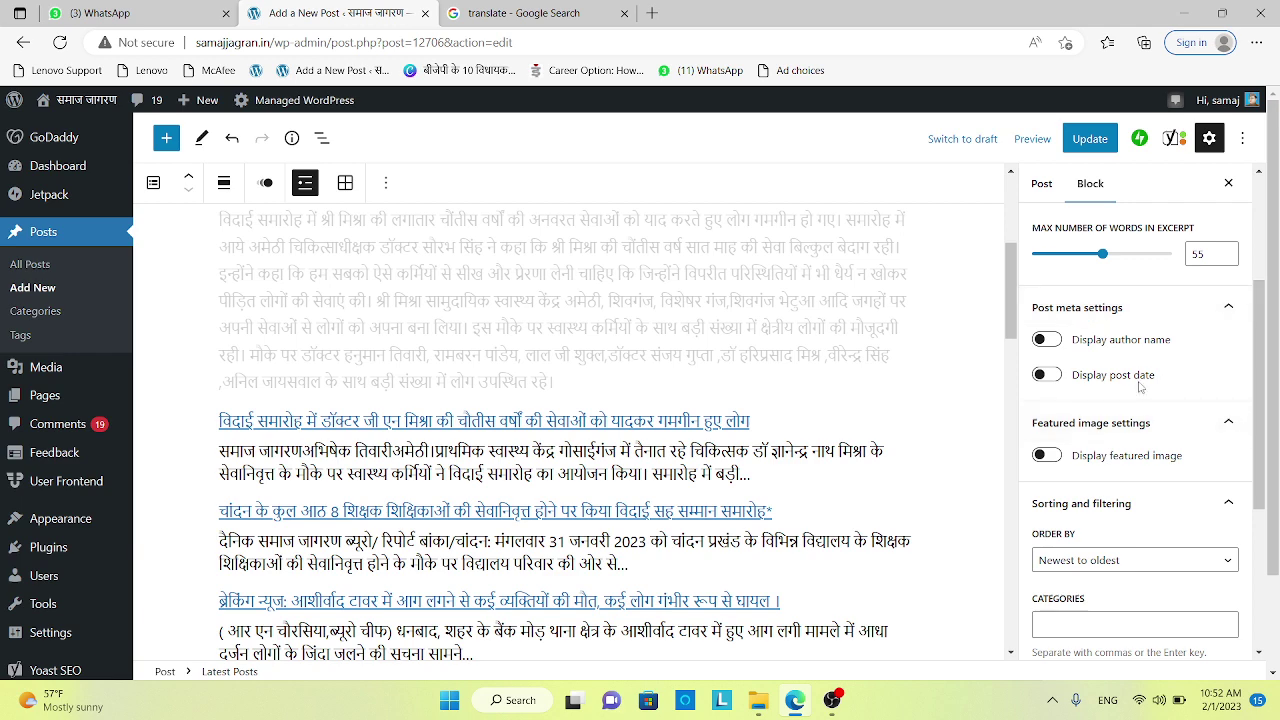
{"action": "left_click", "coordinate": [1058, 456]}
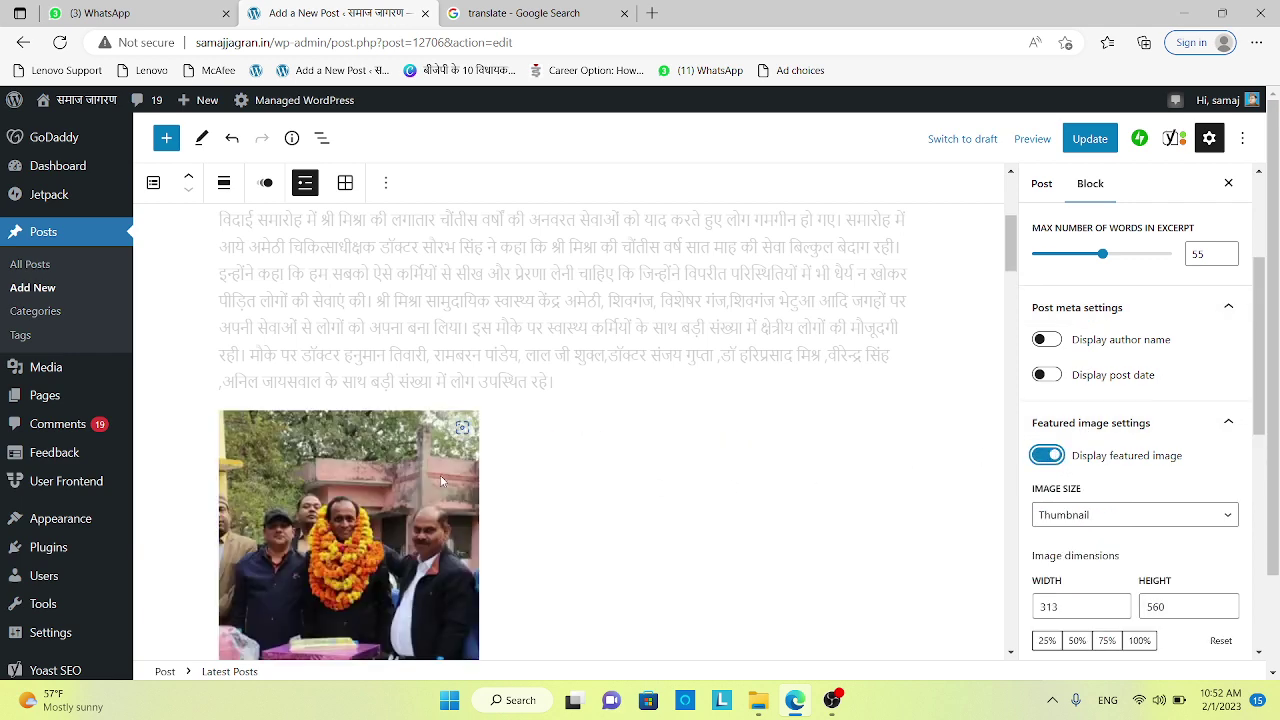
Scale the Latest Posts block's featured images to 25% and align them left.
{"action": "scroll", "coordinate": [420, 465], "scroll_direction": "down", "scroll_amount": 2}
{"action": "scroll", "coordinate": [393, 459], "scroll_direction": "down", "scroll_amount": 8}
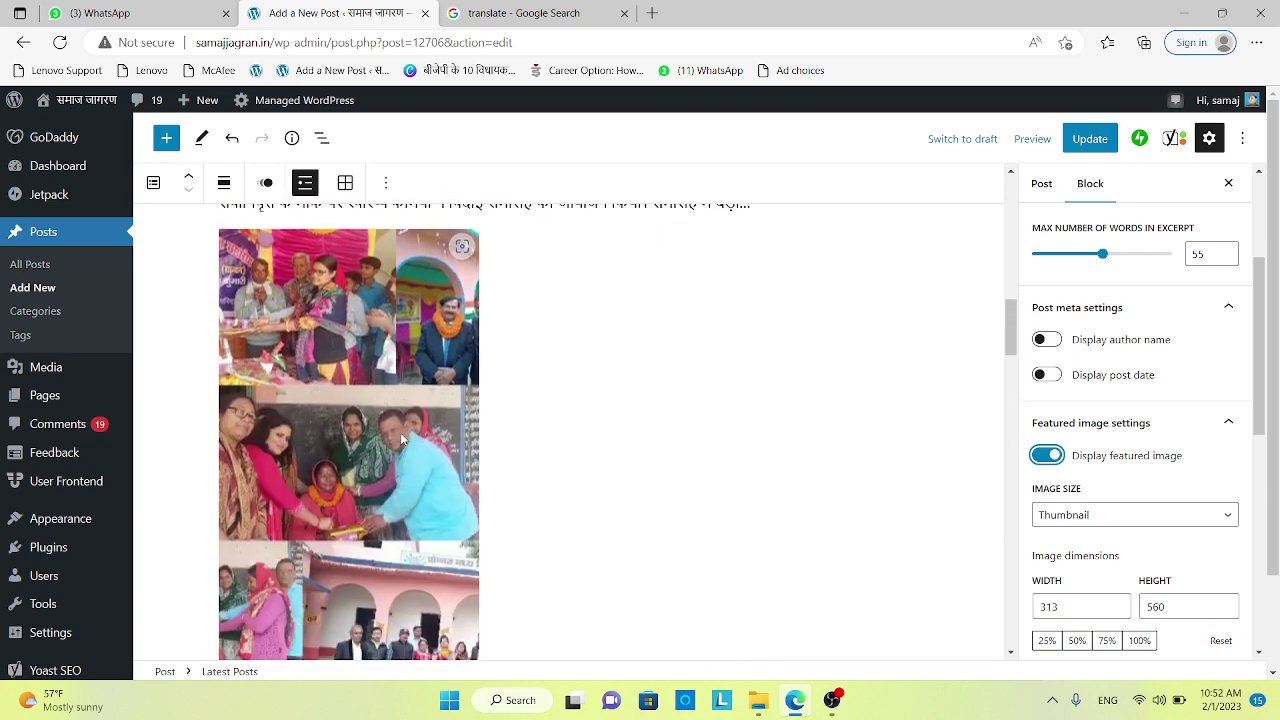
{"action": "scroll", "coordinate": [404, 440], "scroll_direction": "down", "scroll_amount": 1}
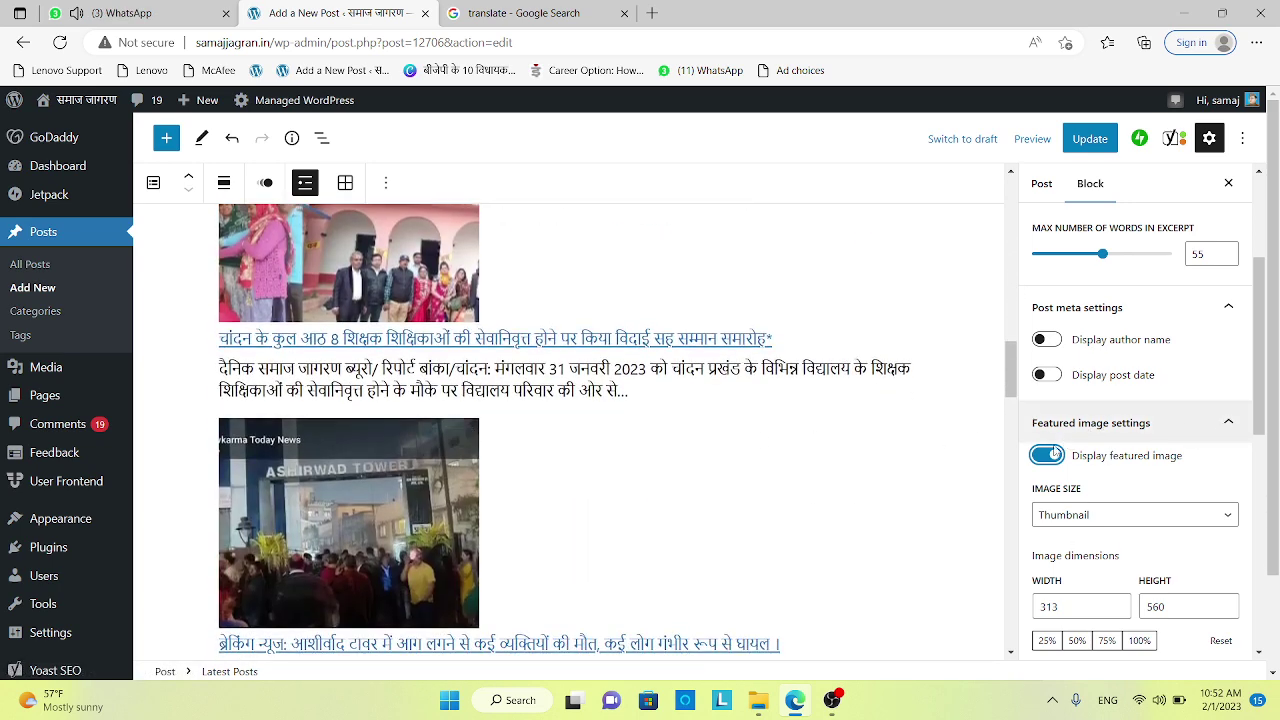
{"action": "scroll", "coordinate": [1062, 445], "scroll_direction": "down", "scroll_amount": 2}
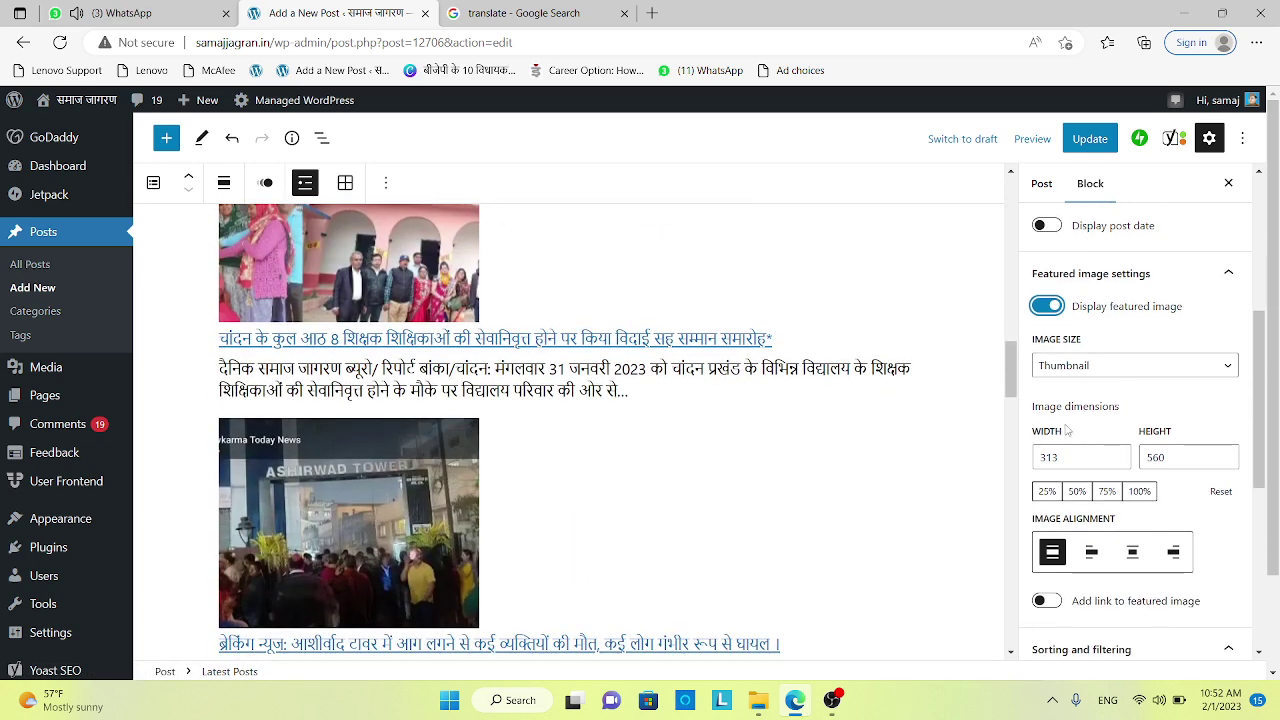
{"action": "scroll", "coordinate": [1067, 428], "scroll_direction": "down", "scroll_amount": 2}
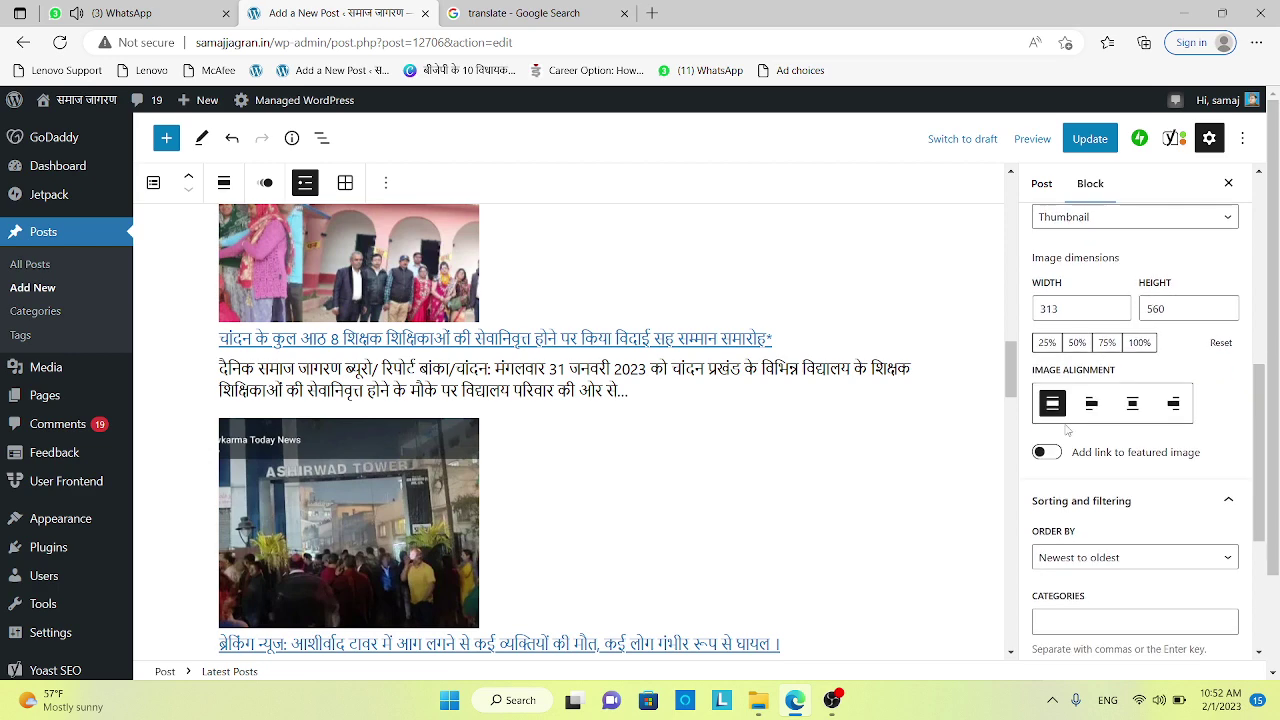
{"action": "left_click", "coordinate": [1047, 343]}
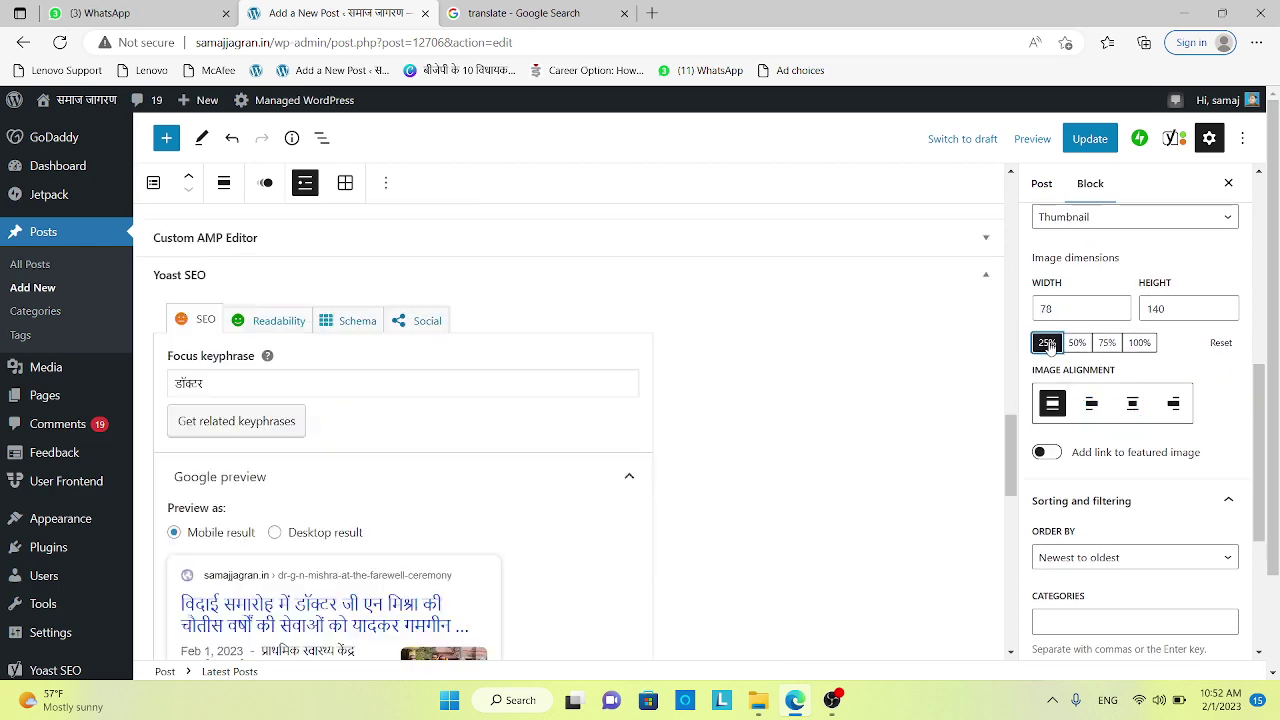
{"action": "left_click", "coordinate": [1092, 404]}
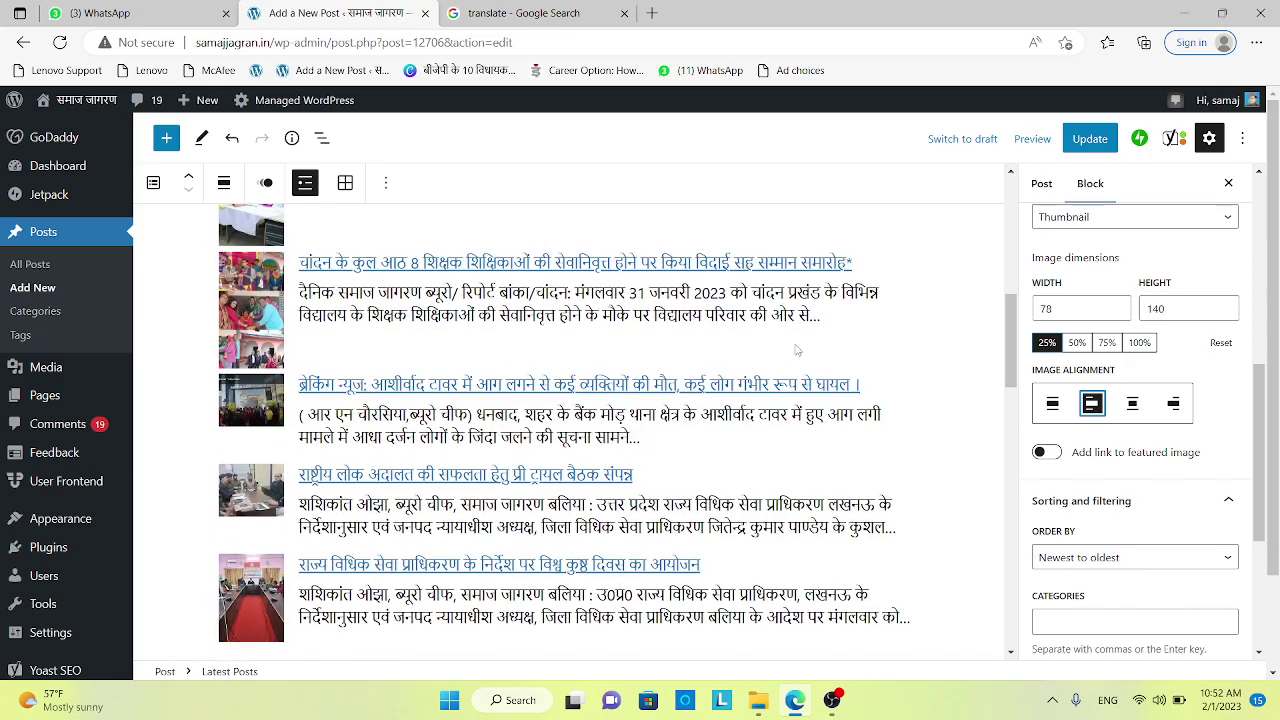
Check the Latest Posts list under the article and update the published post.
{"action": "scroll", "coordinate": [797, 349], "scroll_direction": "up", "scroll_amount": 3}
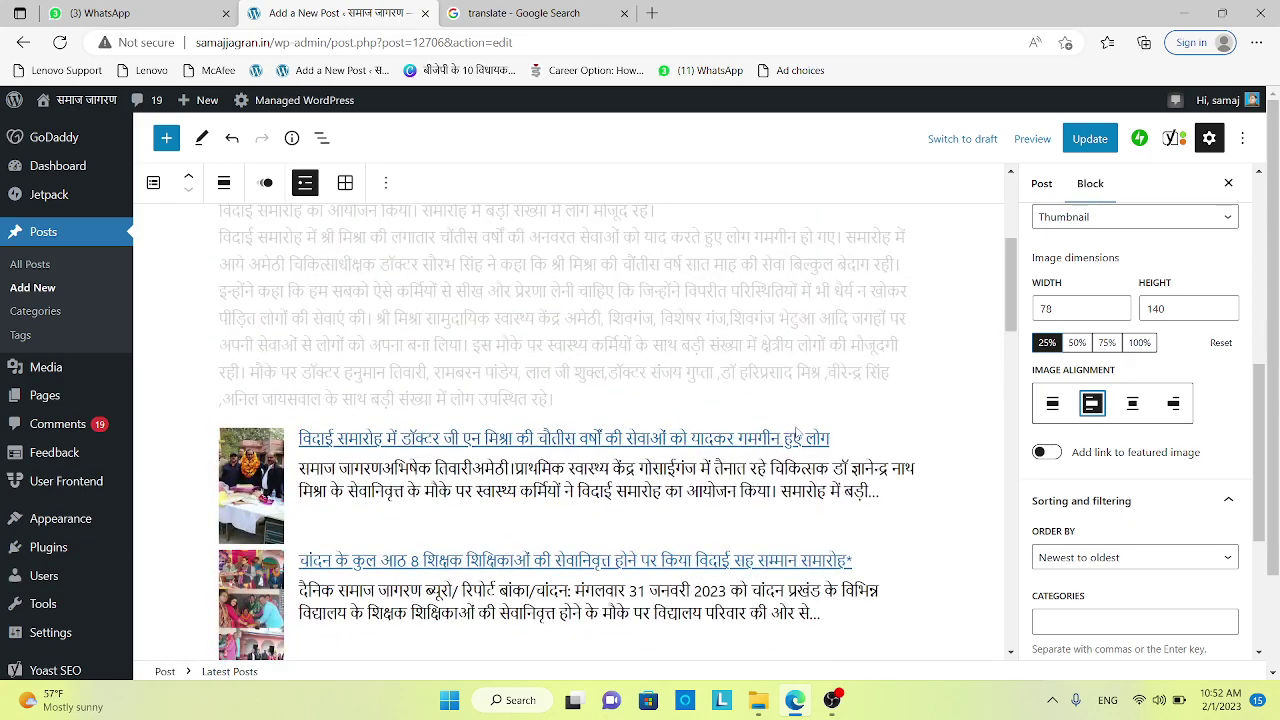
{"action": "scroll", "coordinate": [797, 437], "scroll_direction": "down", "scroll_amount": 7}
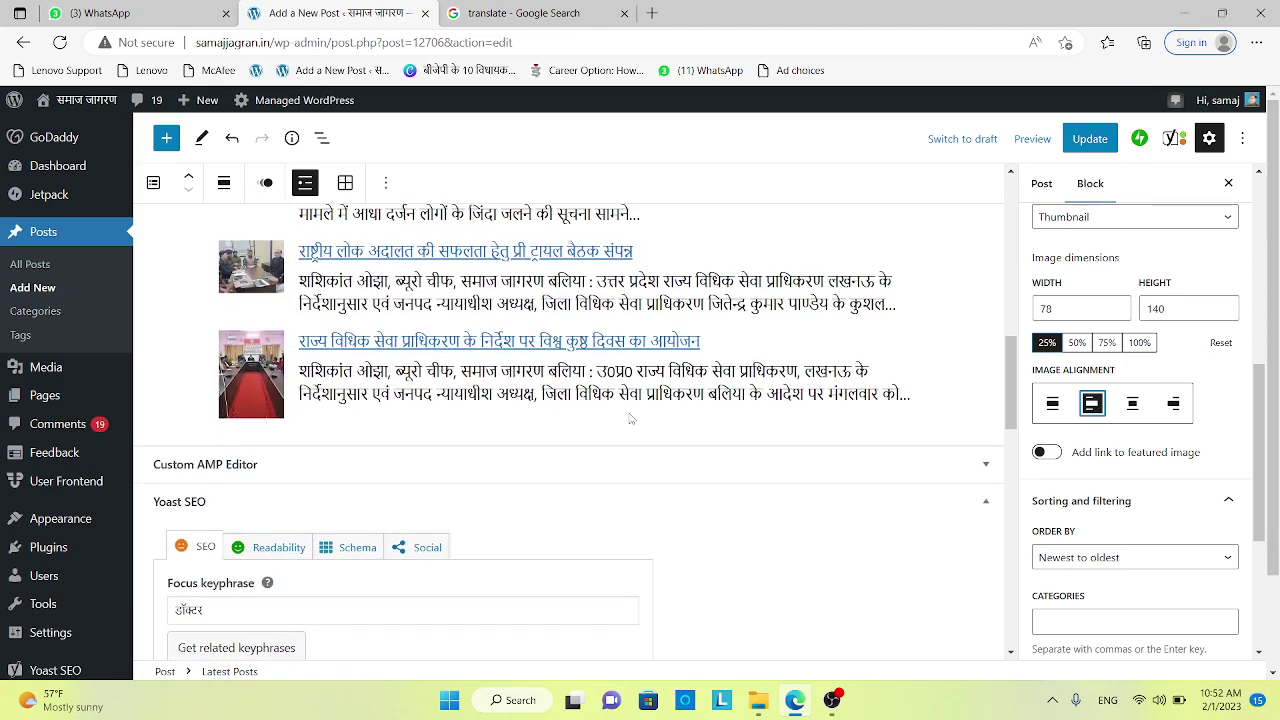
{"action": "scroll", "coordinate": [658, 410], "scroll_direction": "up", "scroll_amount": 5}
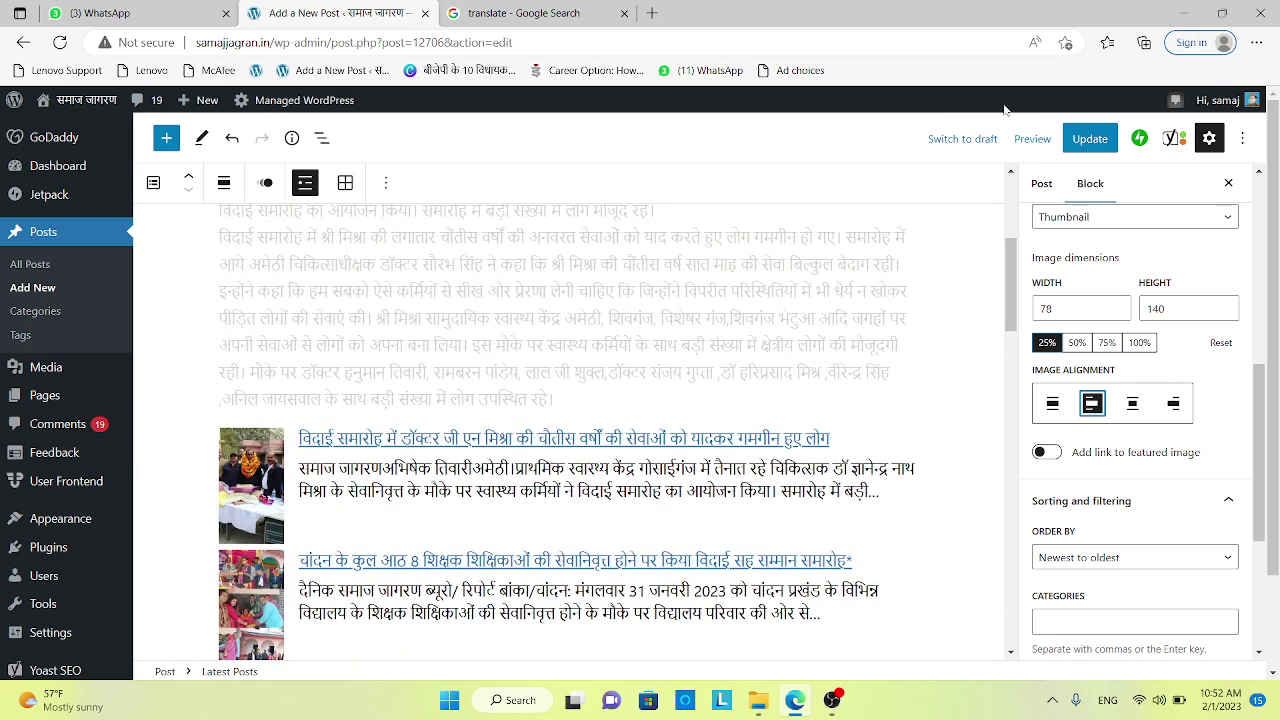
{"action": "left_click", "coordinate": [1090, 140]}
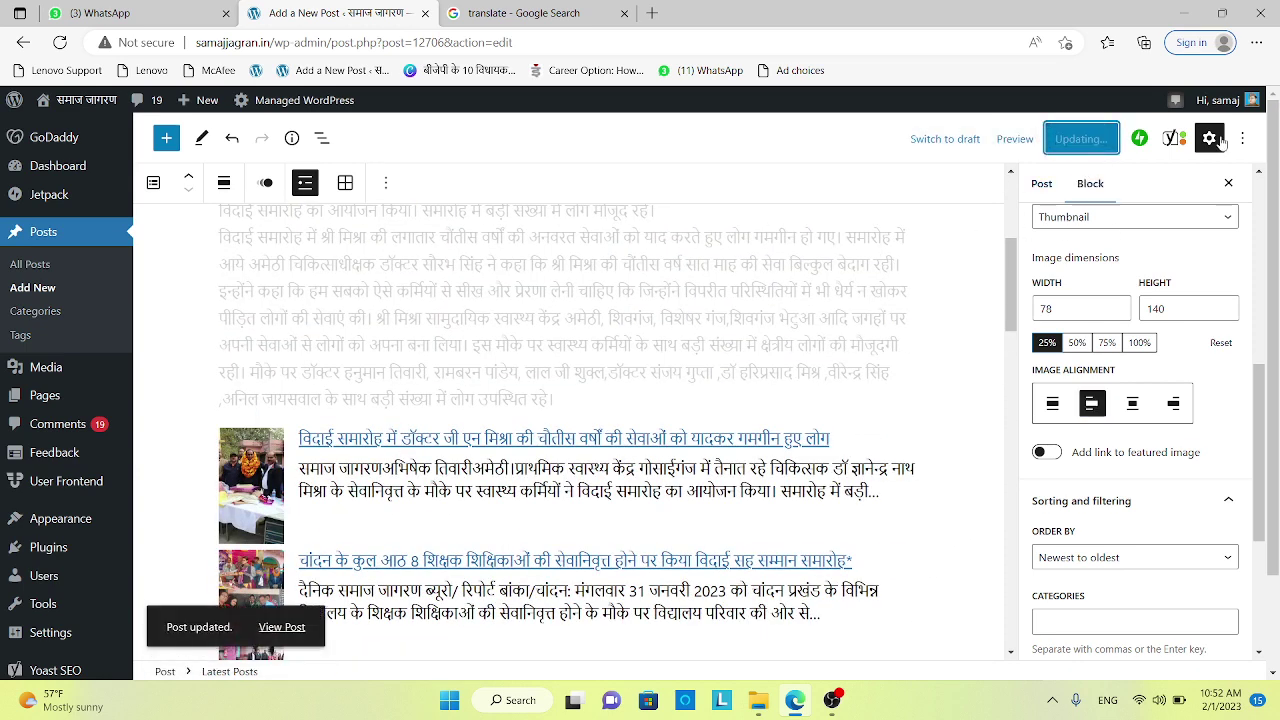
Open the updated post on the live site and examine its featured image, headline, article text and Latest Posts list.
{"action": "left_click", "coordinate": [282, 628]}
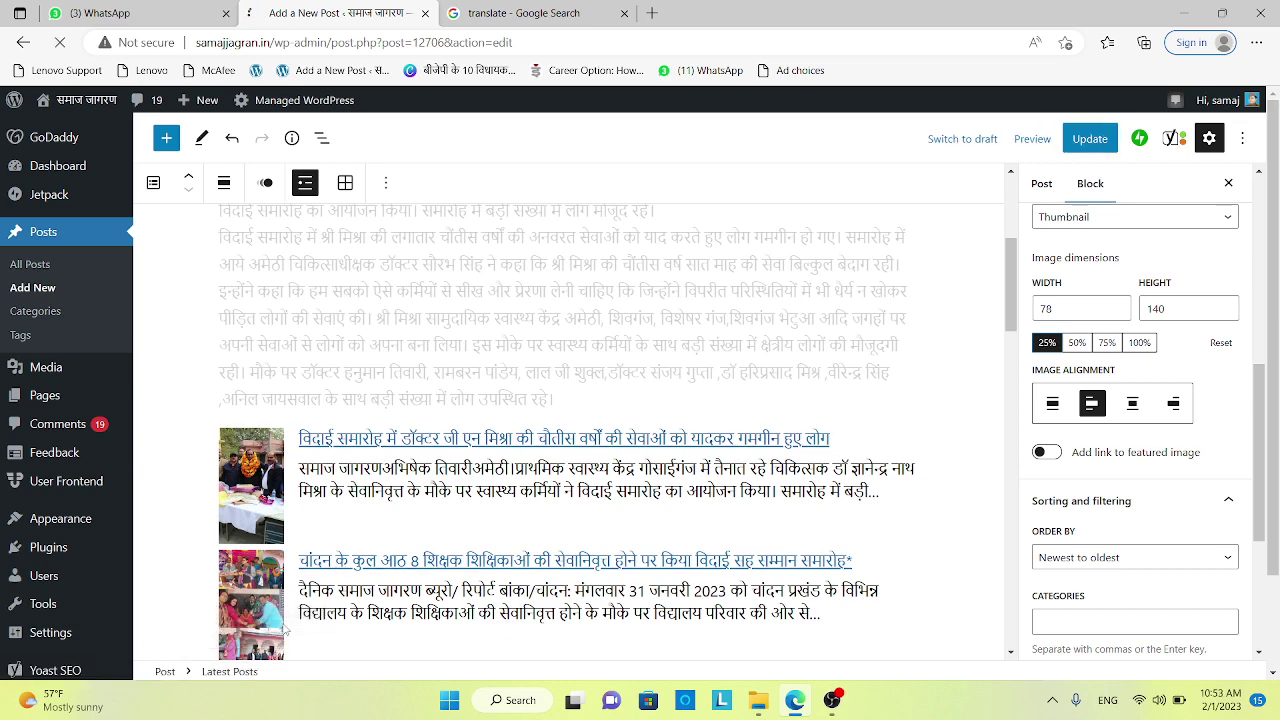
{"action": "scroll", "coordinate": [531, 344], "scroll_direction": "down", "scroll_amount": 5}
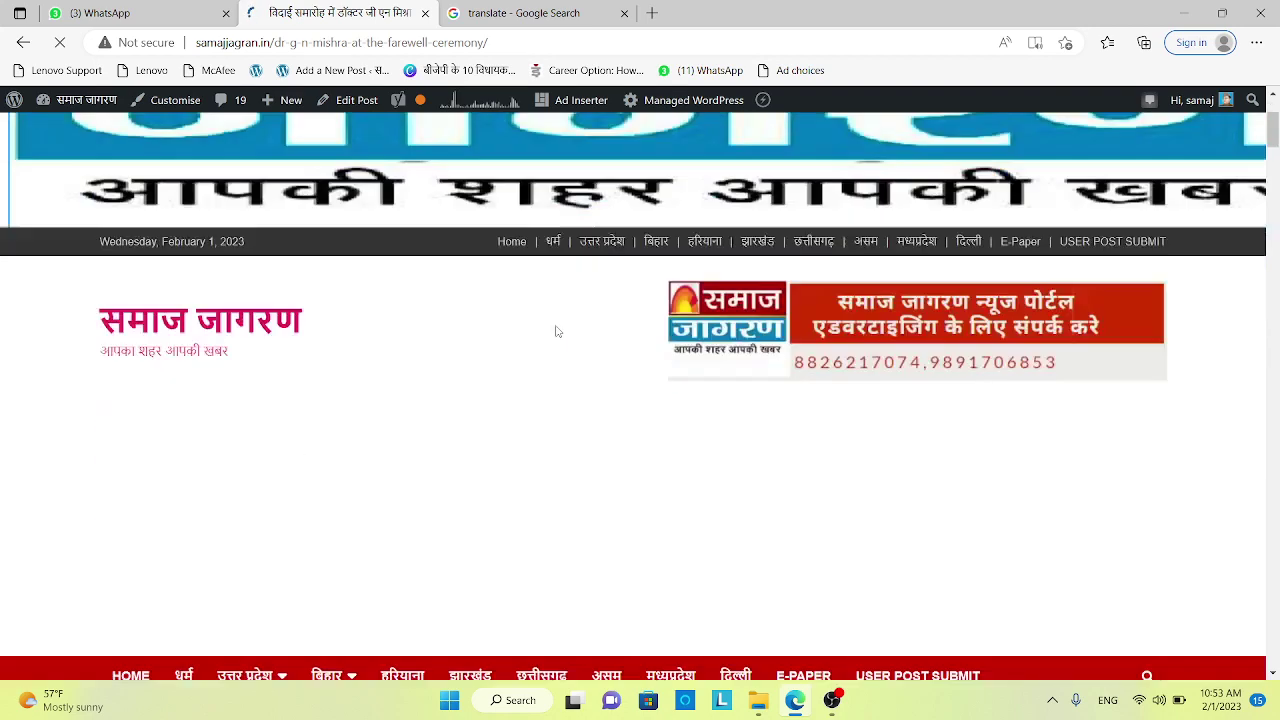
{"action": "scroll", "coordinate": [460, 400], "scroll_direction": "down", "scroll_amount": 3}
{"action": "scroll", "coordinate": [470, 330], "scroll_direction": "up", "scroll_amount": 3}
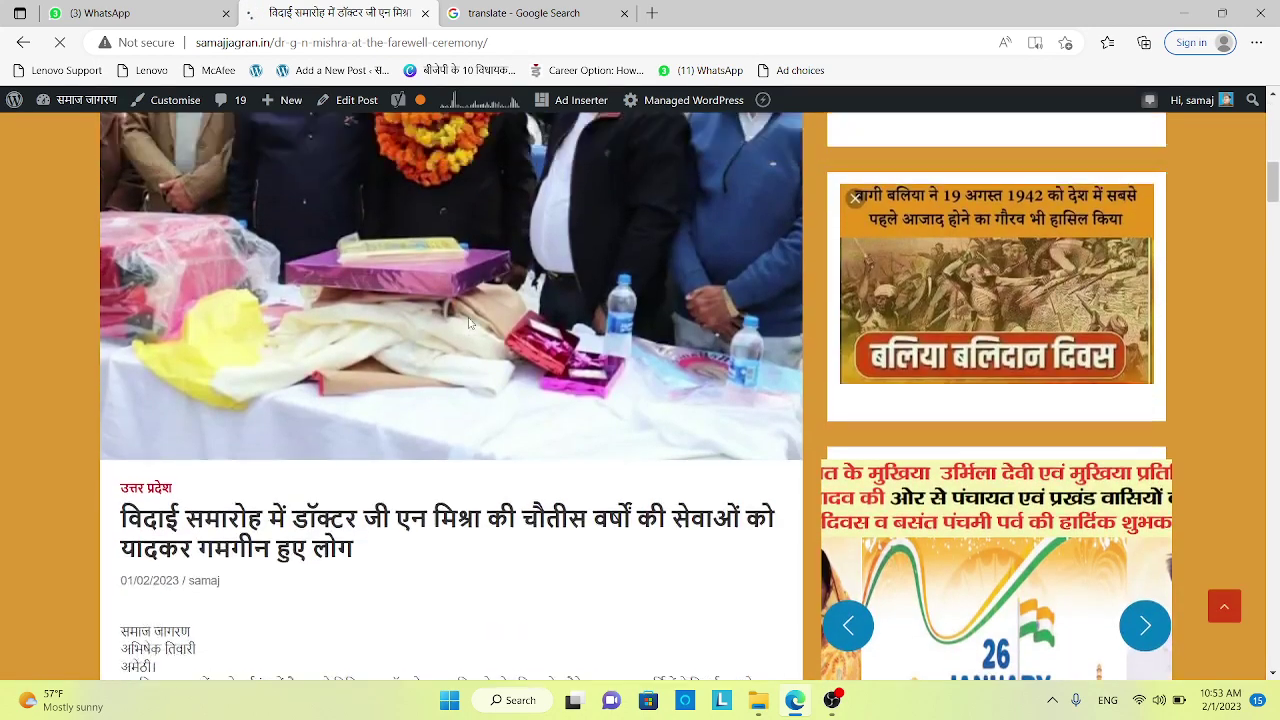
{"action": "scroll", "coordinate": [474, 327], "scroll_direction": "down", "scroll_amount": 2}
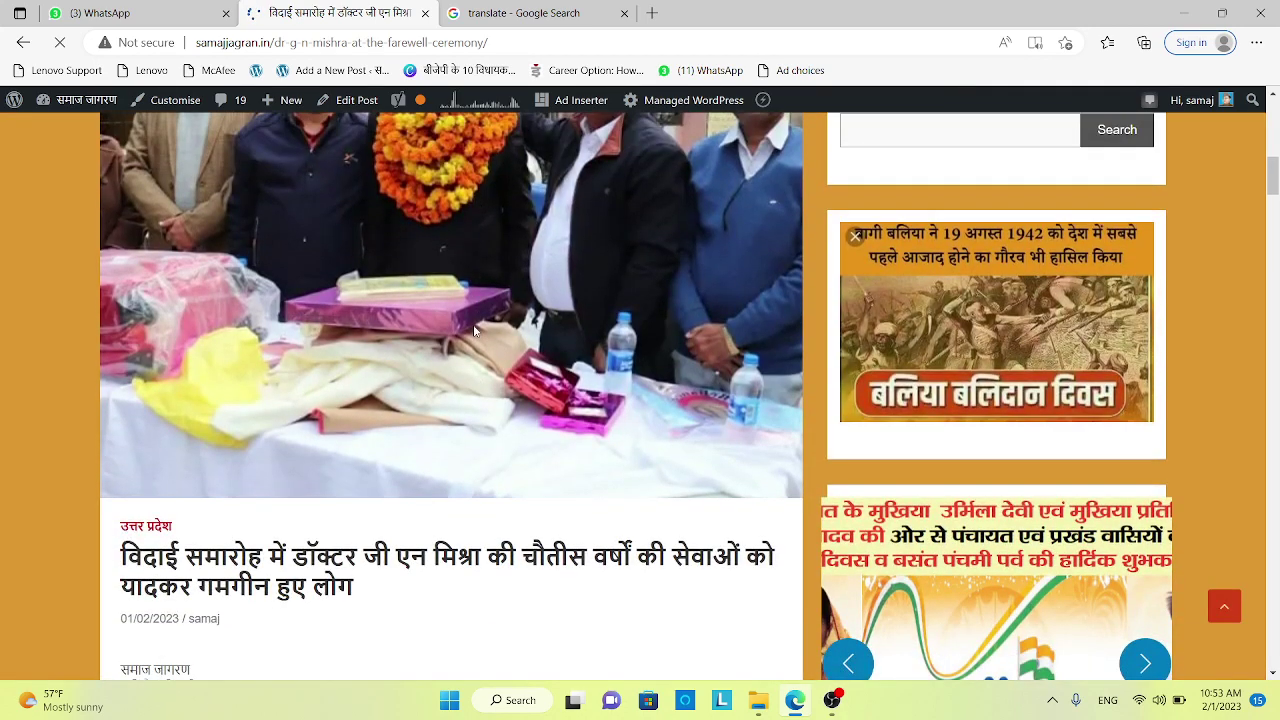
{"action": "scroll", "coordinate": [509, 378], "scroll_direction": "down", "scroll_amount": 1}
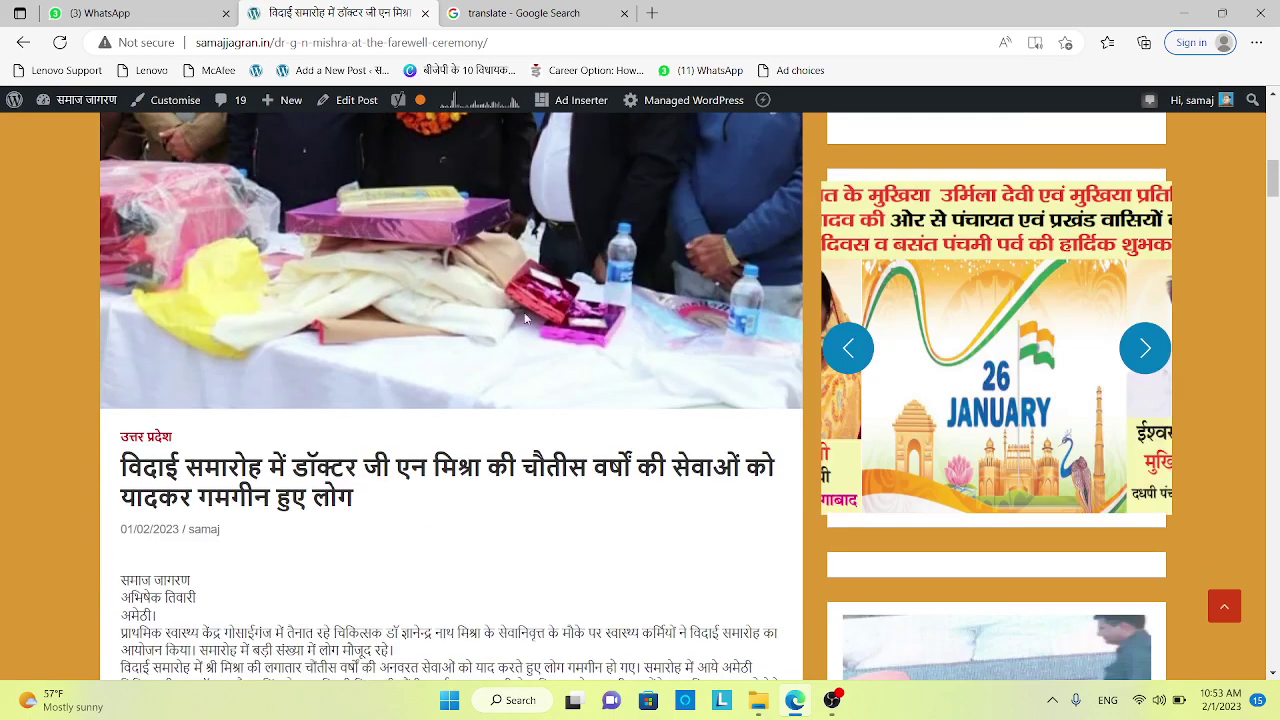
{"action": "scroll", "coordinate": [505, 402], "scroll_direction": "down", "scroll_amount": 3}
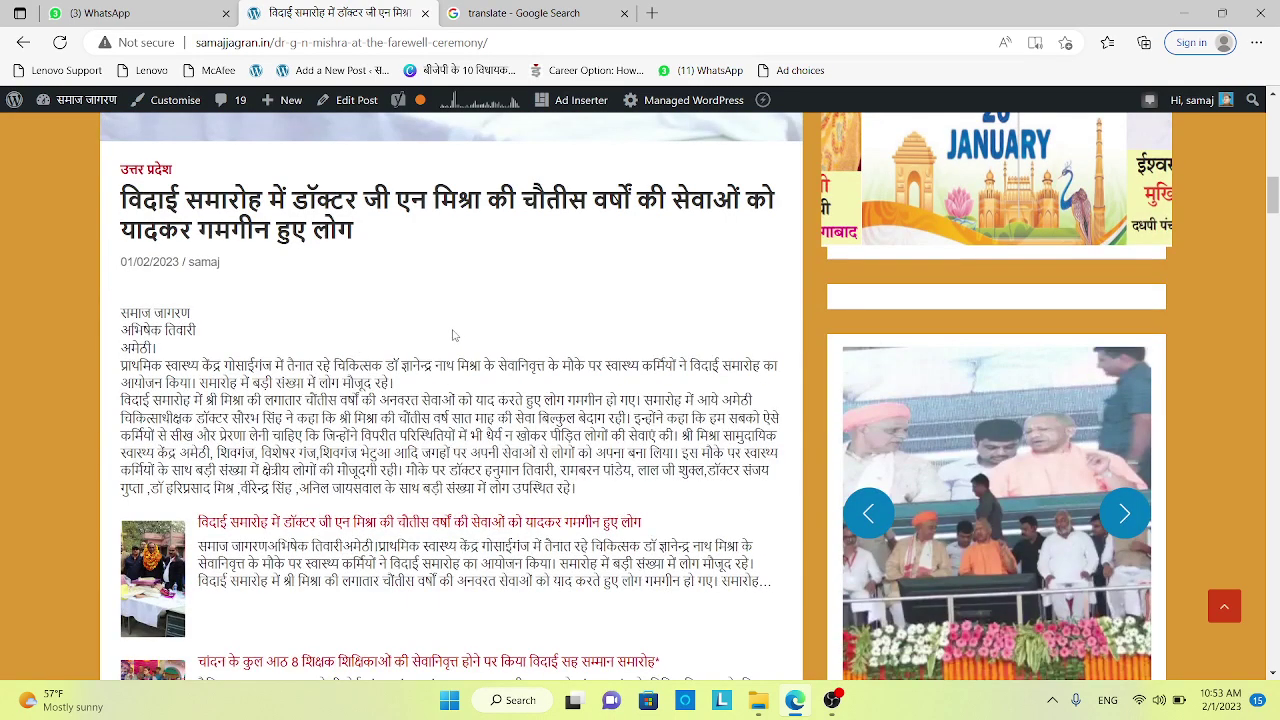
{"action": "scroll", "coordinate": [452, 335], "scroll_direction": "down", "scroll_amount": 2}
{"action": "scroll", "coordinate": [315, 302], "scroll_direction": "up", "scroll_amount": 2}
{"action": "scroll", "coordinate": [608, 428], "scroll_direction": "up", "scroll_amount": 10}
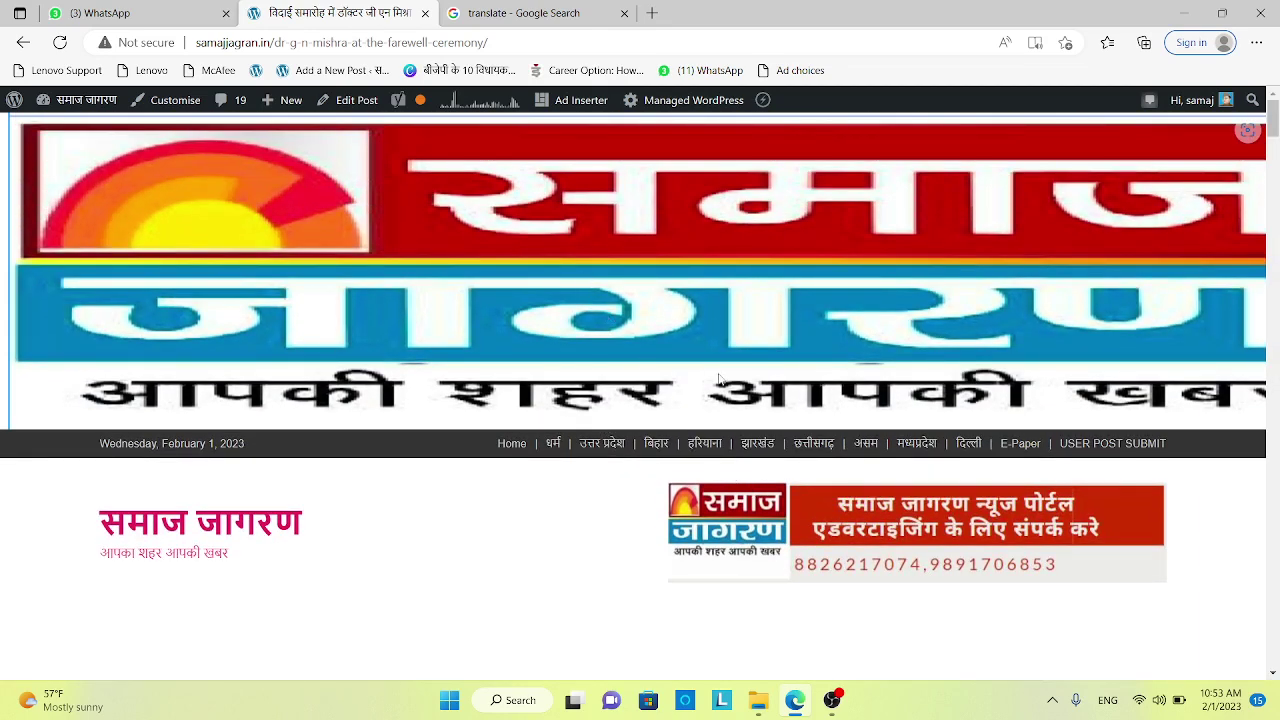
{"action": "scroll", "coordinate": [830, 680], "scroll_direction": "down", "scroll_amount": 3}
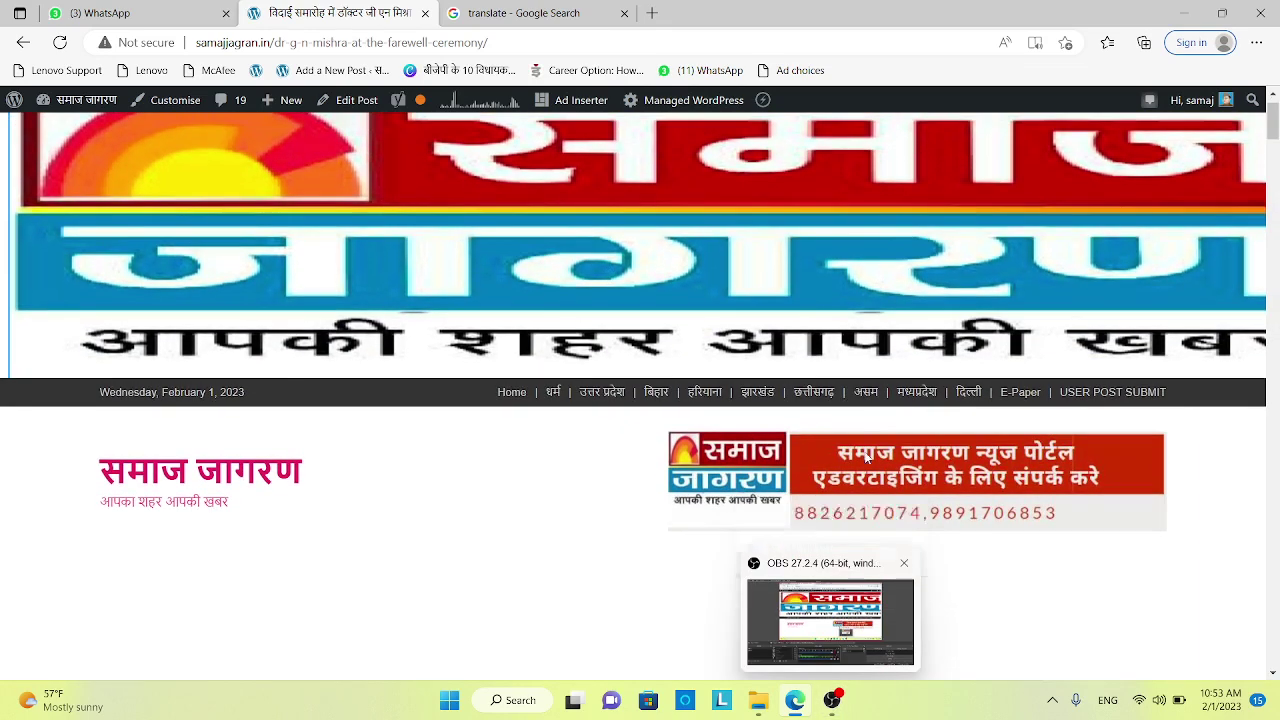
{"action": "left_click", "coordinate": [831, 698]}
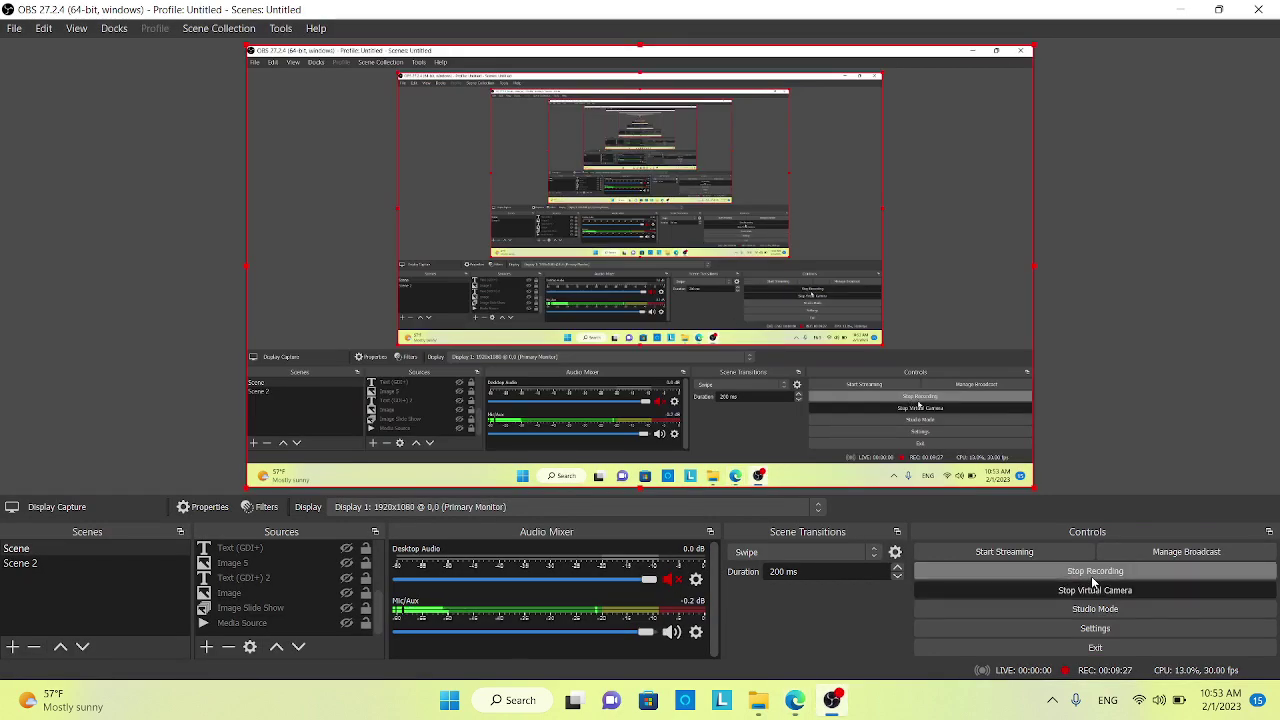